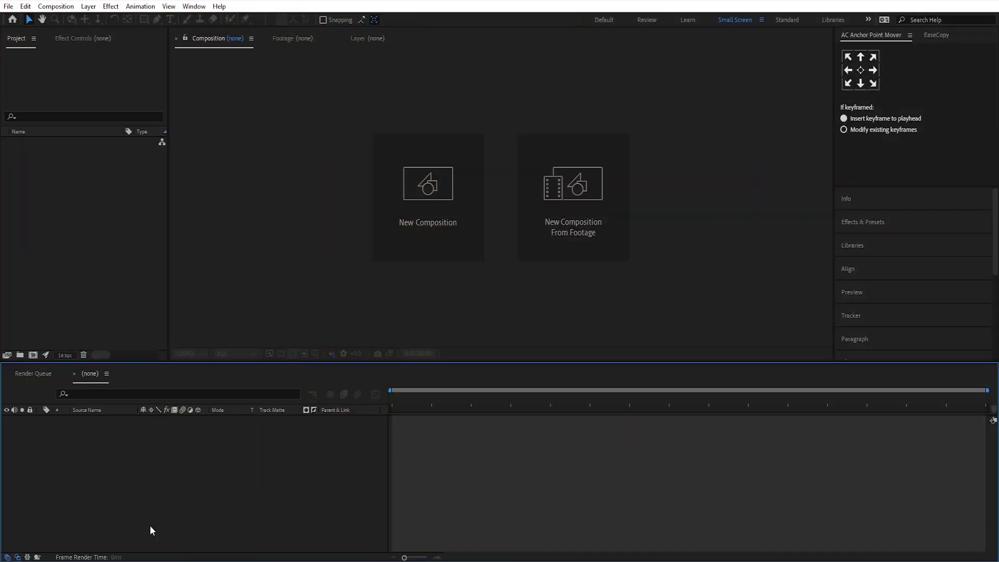
Step: Rename the new HD 1920x1080 29.97 fps composition from Comp 1 to 'text holder'
click(32, 354)
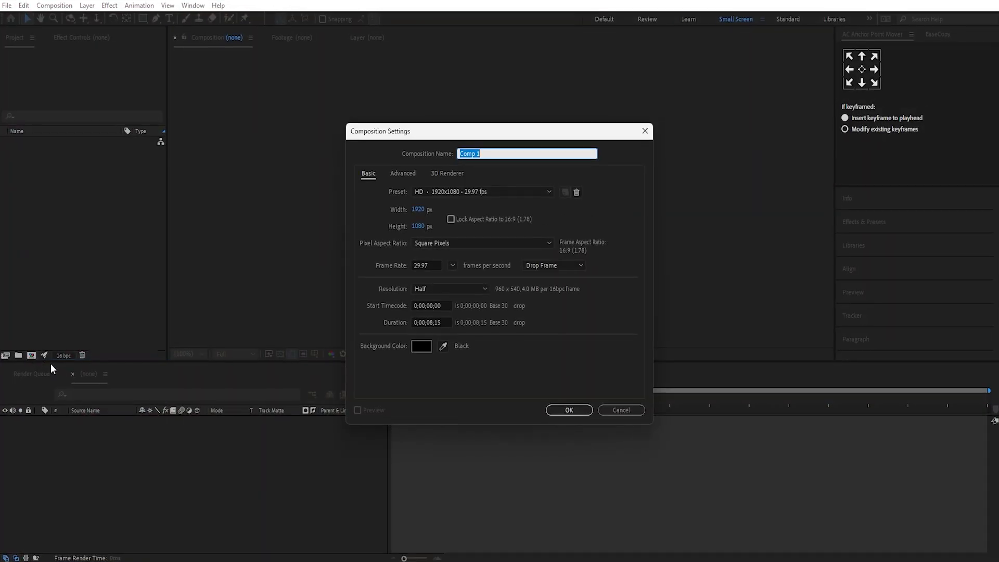
text(text holder)
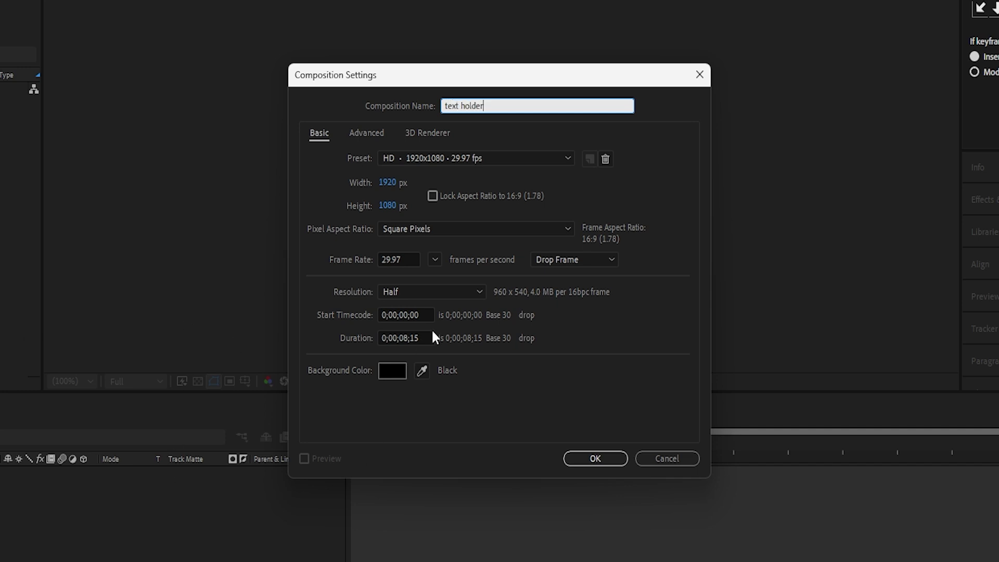
Step: Create the comp and add a text layer reading 'animate text like a pro' near the centre
click(594, 458)
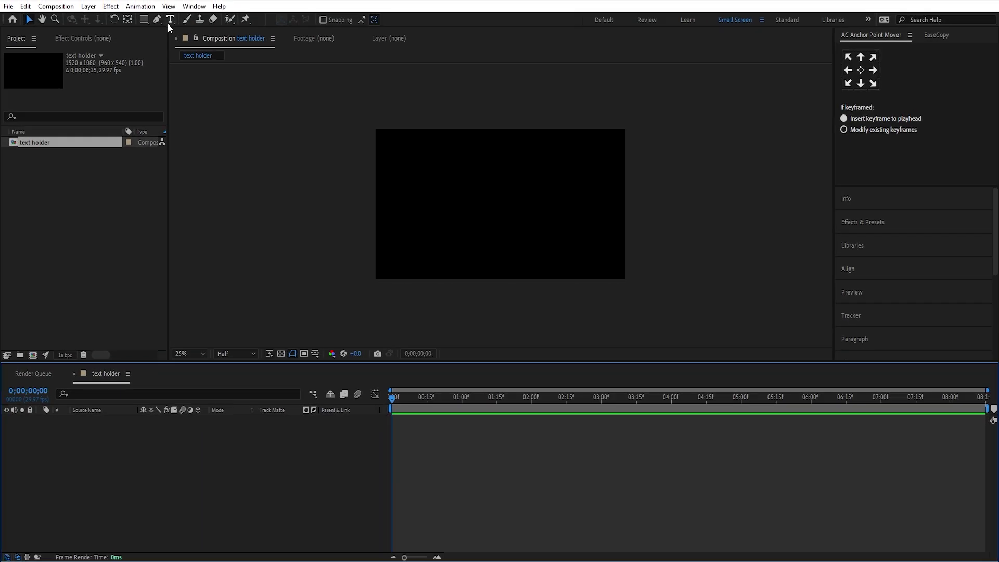
click(167, 23)
click(484, 207)
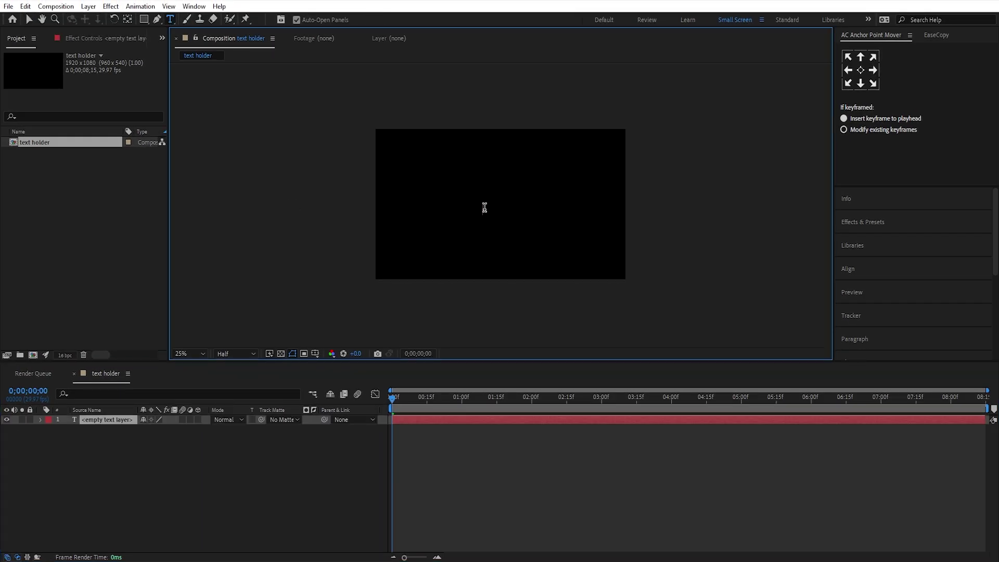
text(animate text like a )
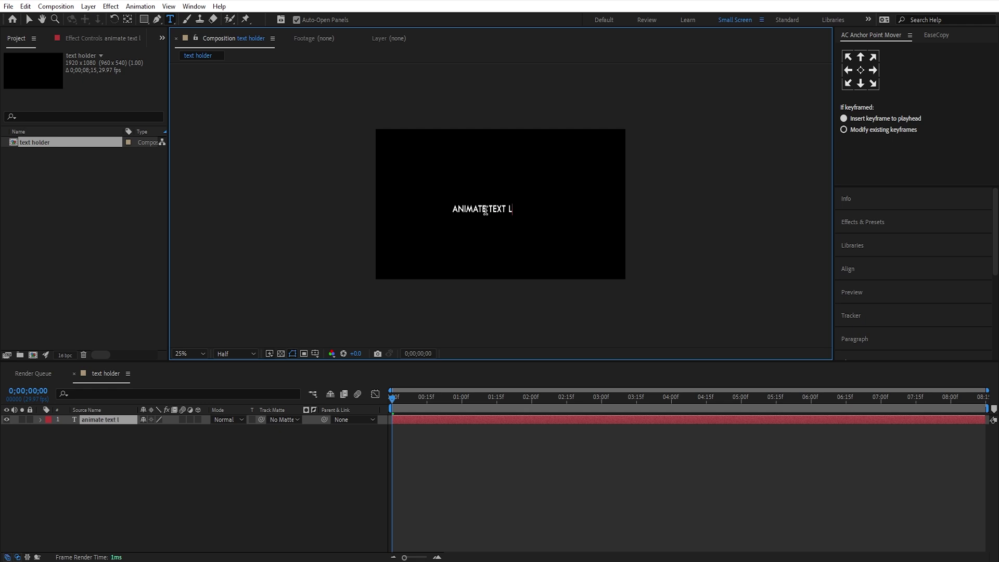
text(pro)
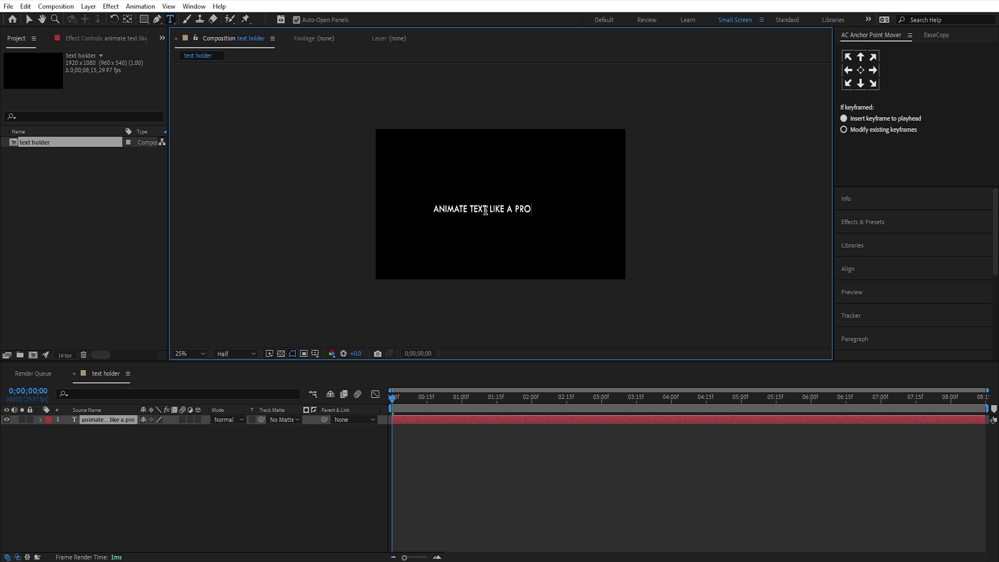
click(514, 423)
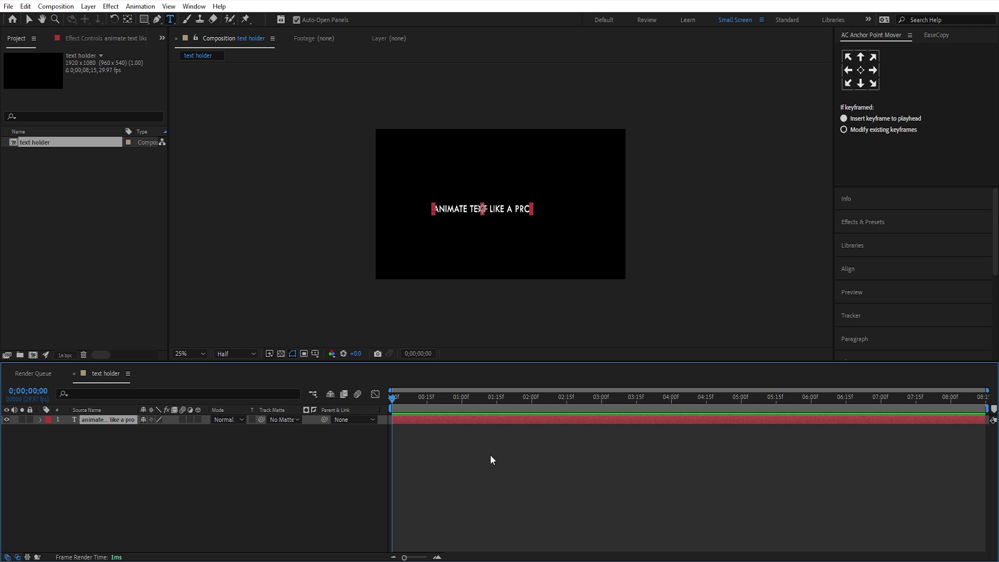
Step: Show rulers, fit the view, and place three vertical guides: left, right and centre
key(ctrl+r)
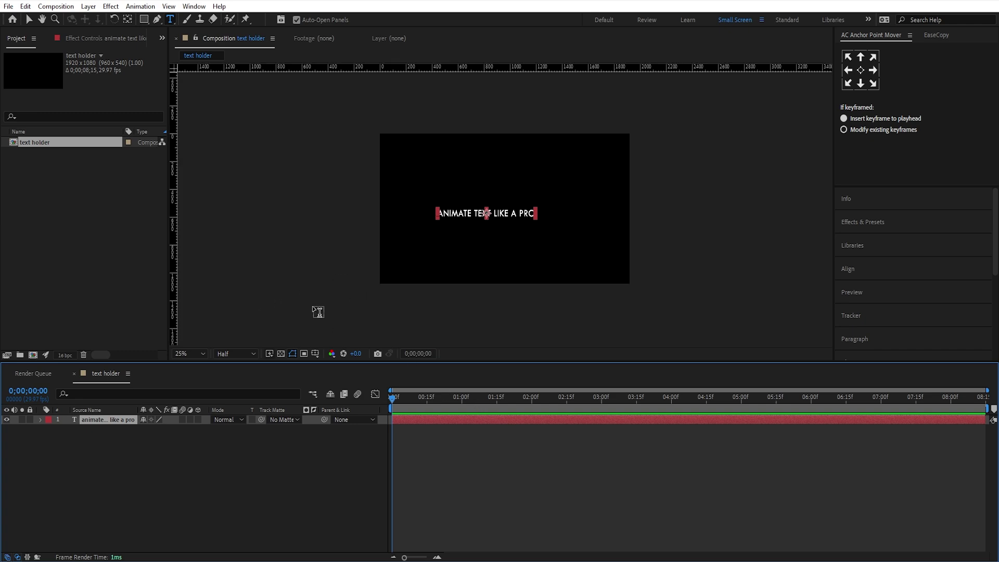
click(189, 355)
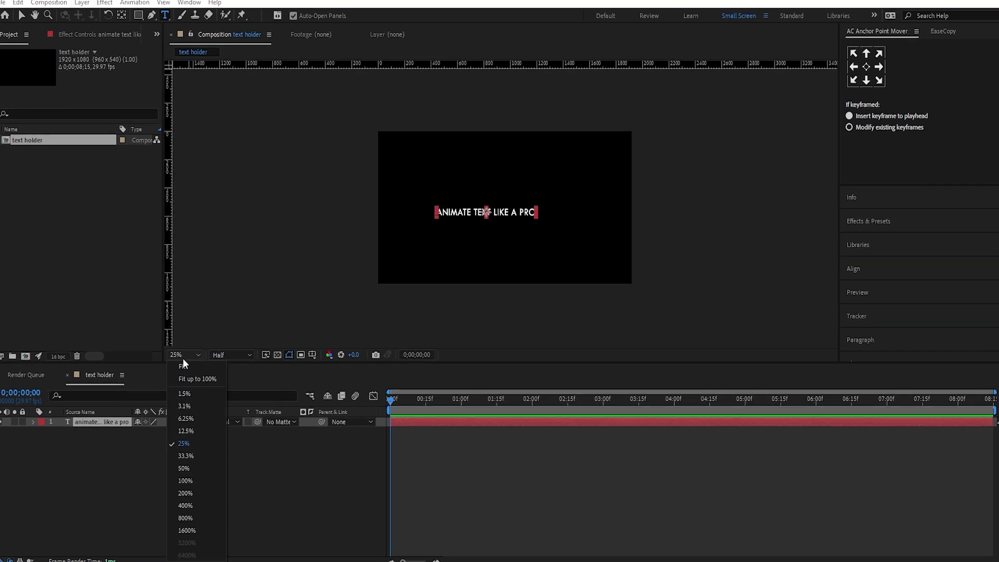
click(183, 366)
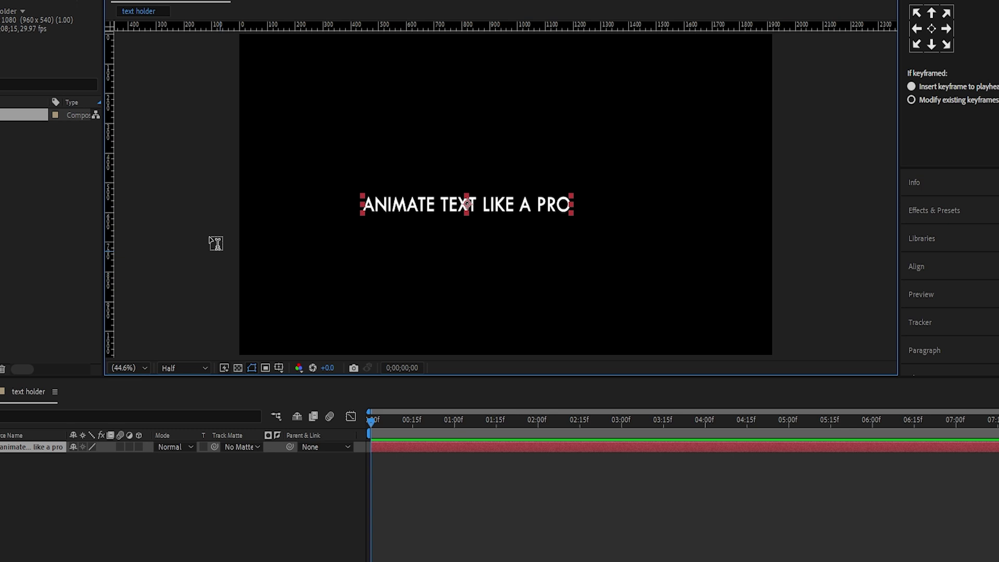
drag(111, 230, 398, 251)
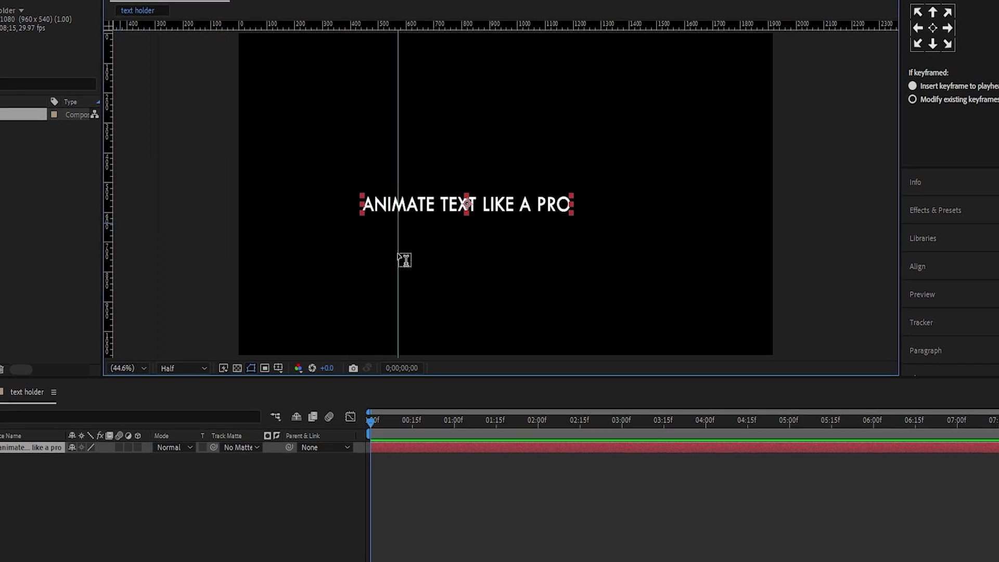
drag(109, 228, 602, 249)
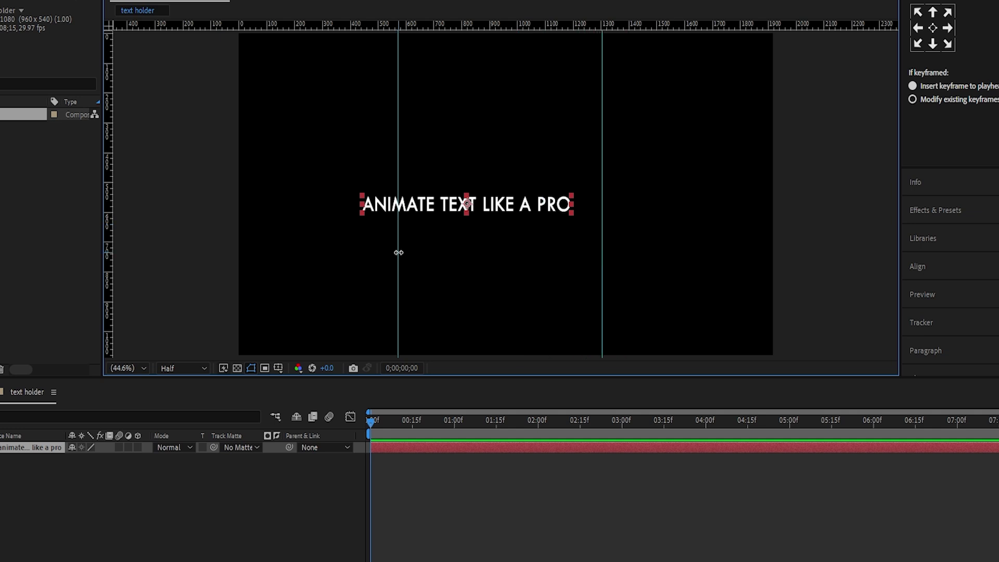
drag(398, 250, 419, 254)
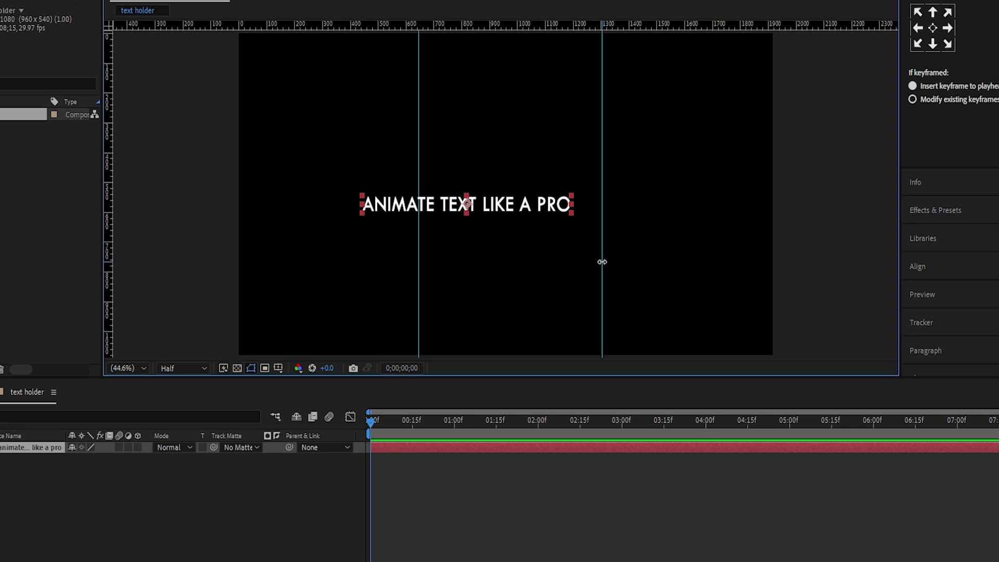
mouse_move(602, 262)
mouse_down()
mouse_move(611, 262)
mouse_move(602, 275)
mouse_up()
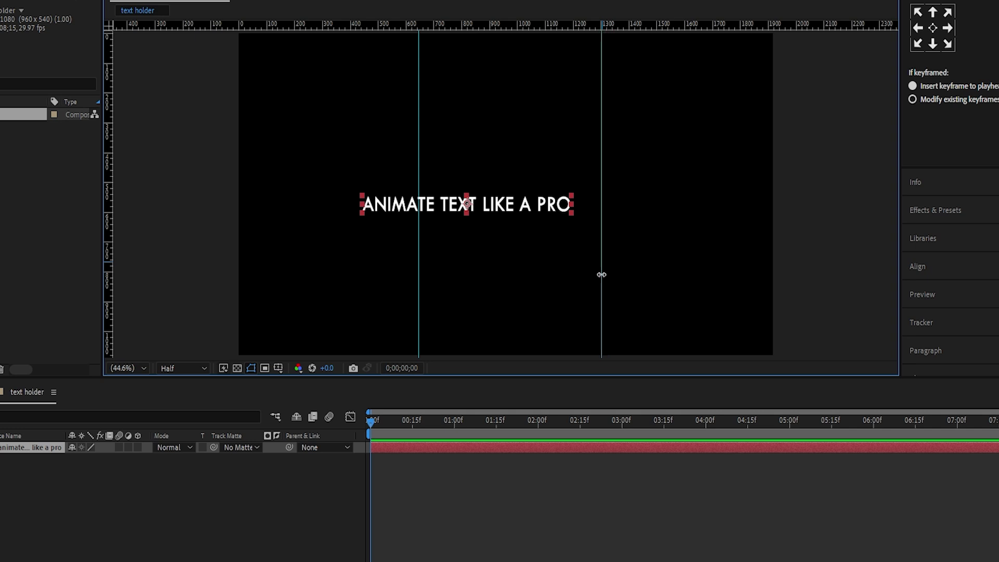
drag(111, 263, 506, 293)
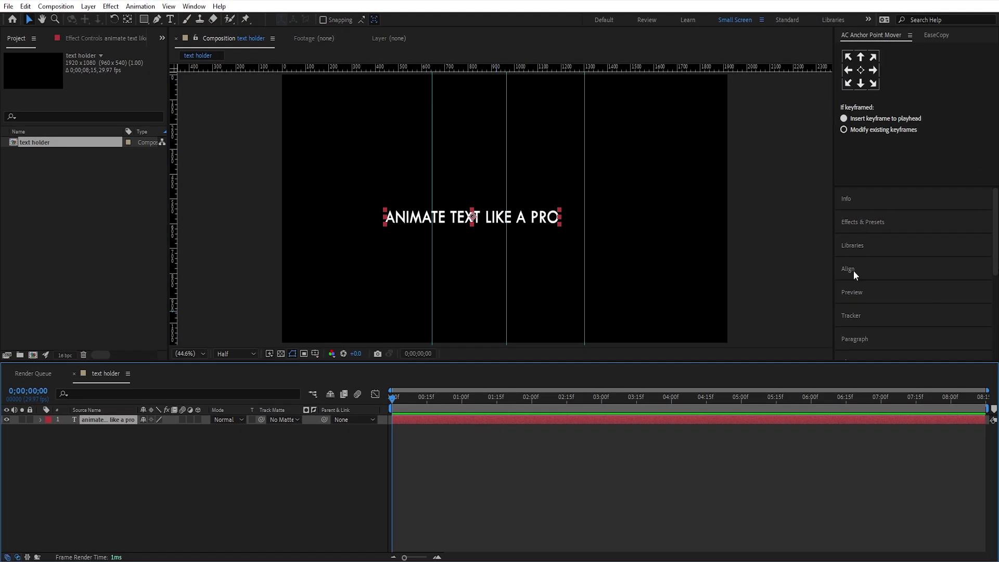
Step: Align the title to the horizontal and vertical centre of the composition
click(853, 270)
click(862, 299)
click(915, 300)
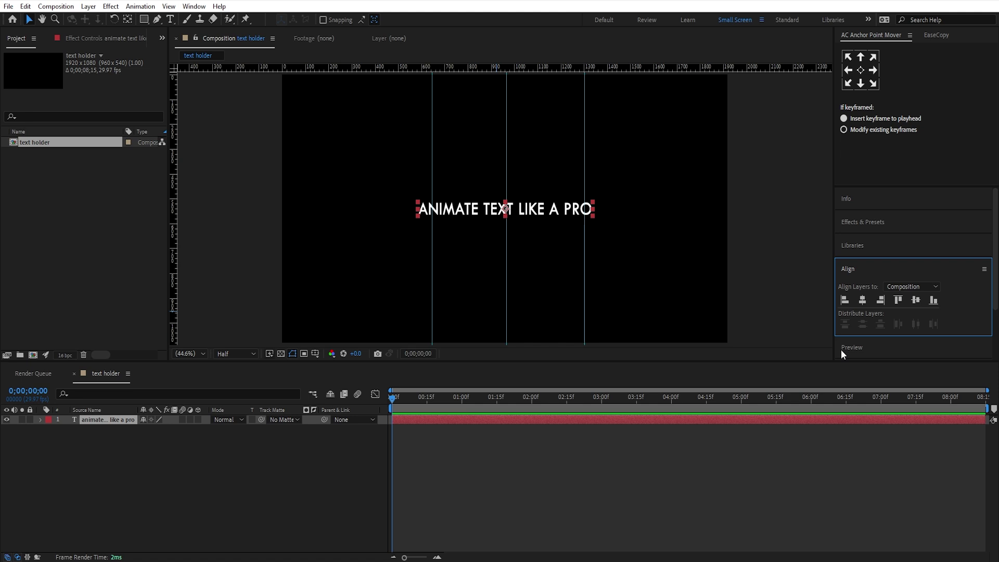
click(549, 423)
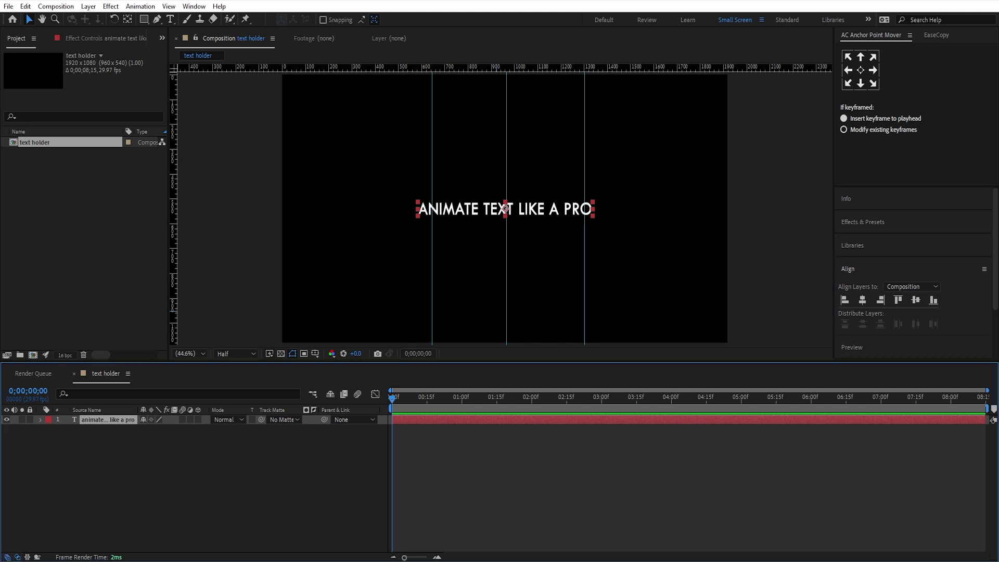
Step: With the Pen tool, draw a two-point Bezier curve from below the frame to above it
click(156, 20)
key(comma)
key(comma)
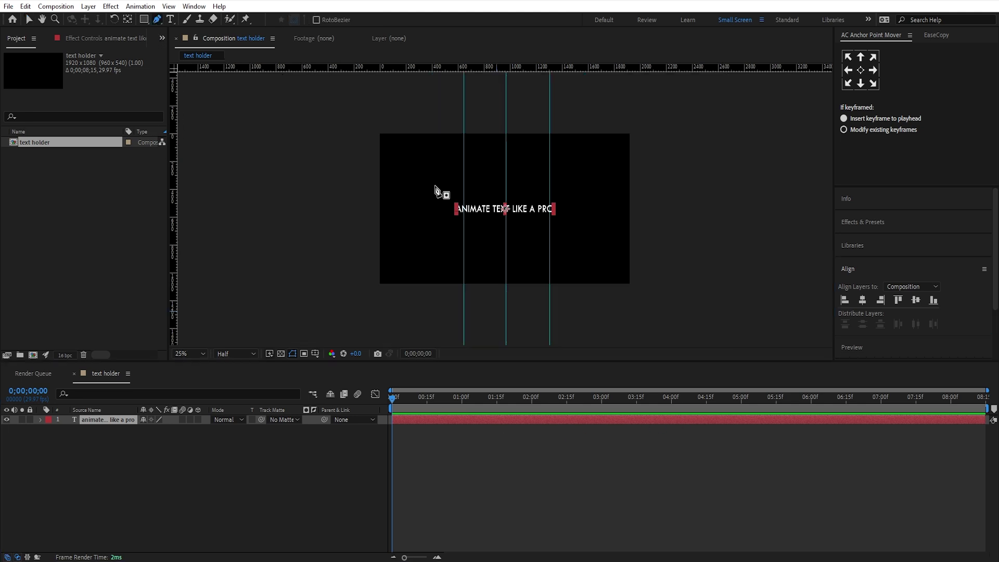
drag(467, 288, 463, 251)
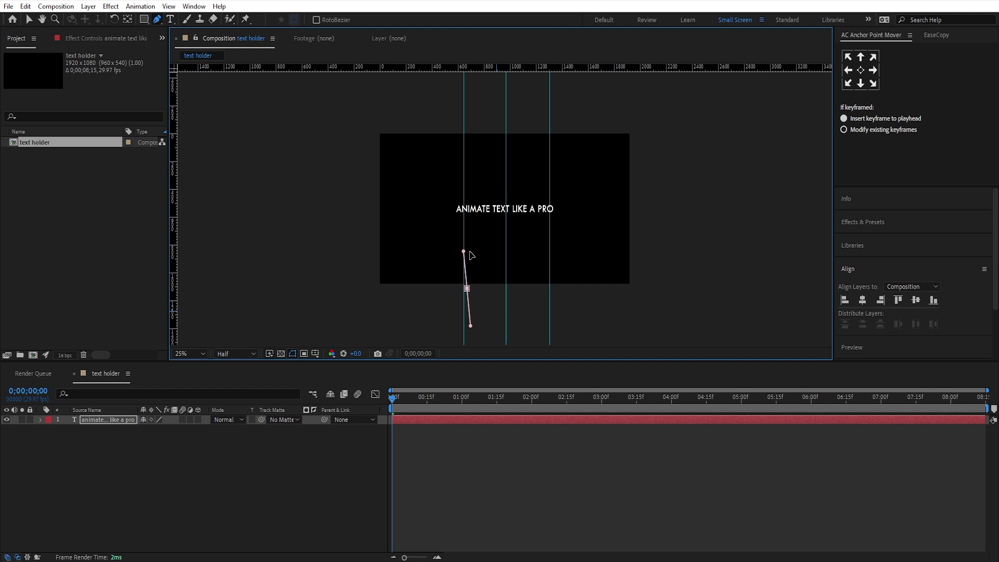
drag(559, 122, 560, 49)
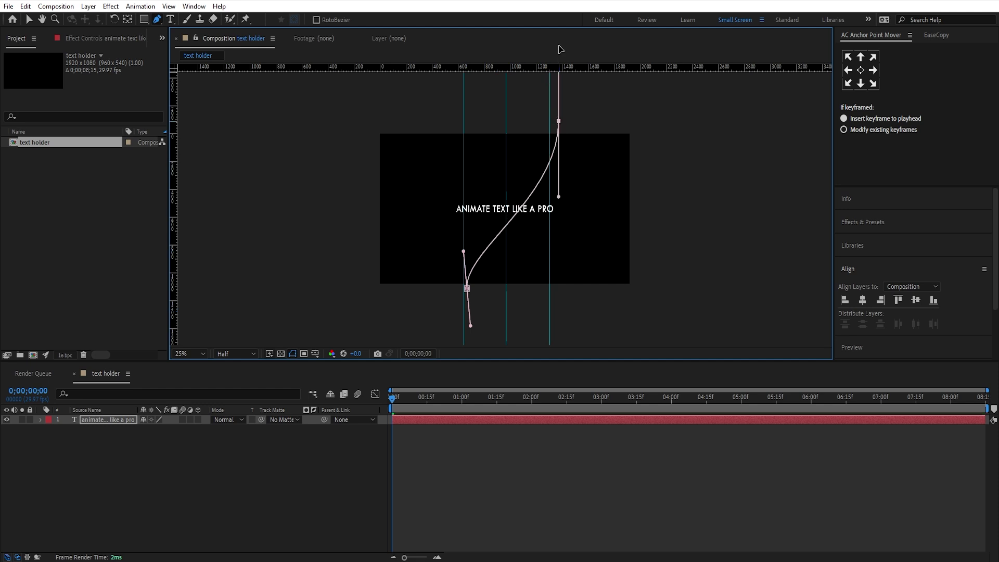
drag(559, 122, 550, 125)
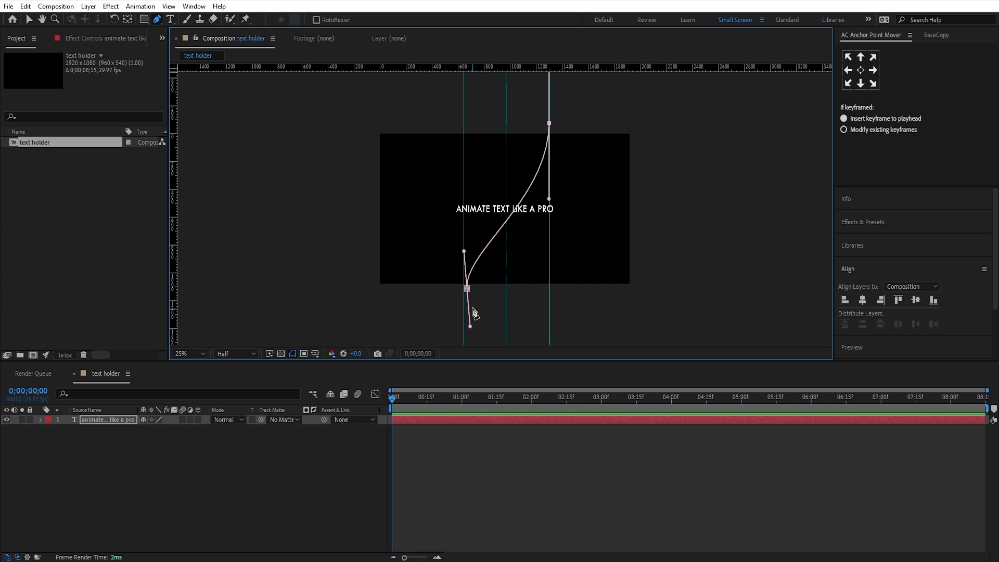
Step: Adjust the vertices and handles so the S curve runs between the left and right guides
key(v)
drag(468, 291, 464, 293)
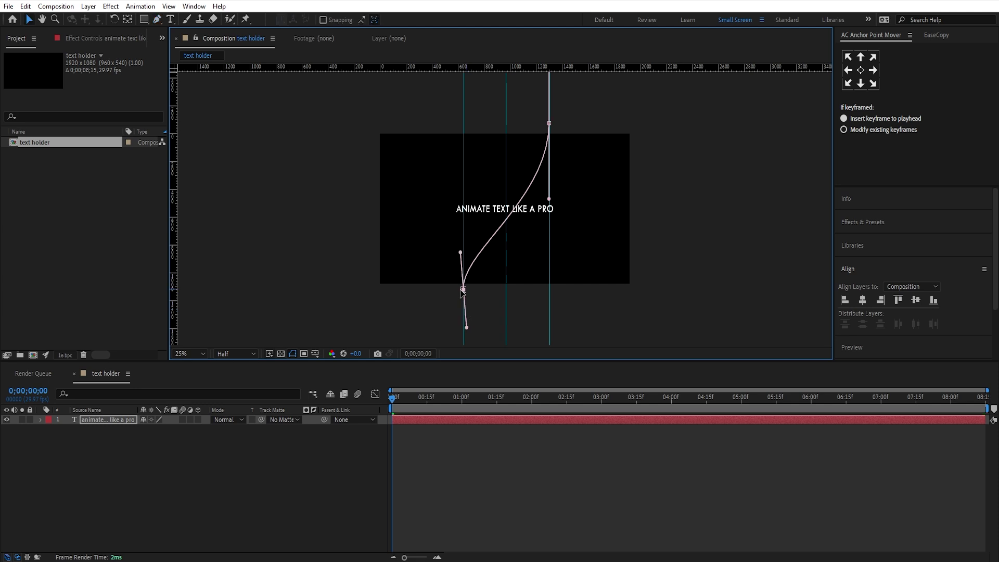
drag(467, 327, 463, 338)
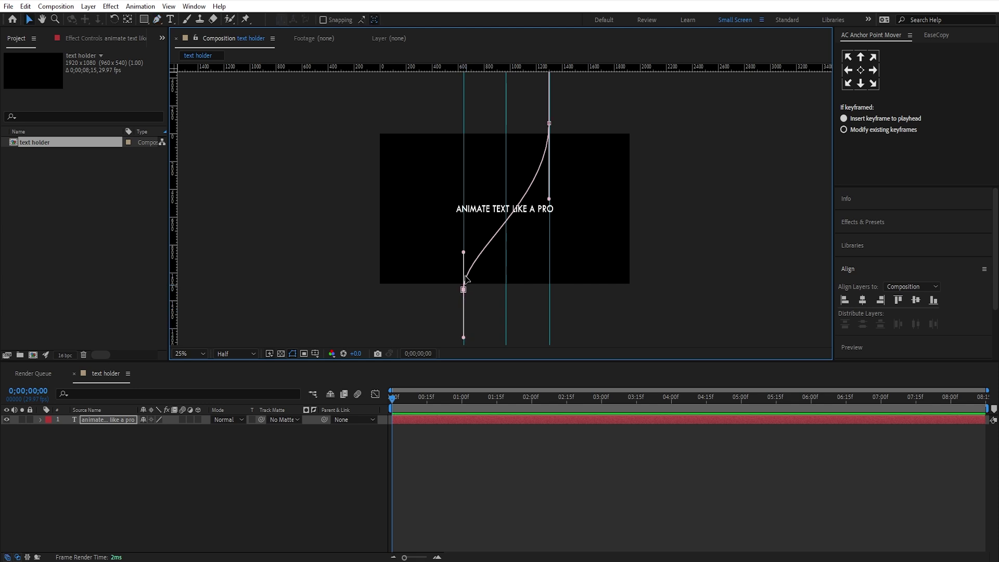
drag(463, 253, 463, 216)
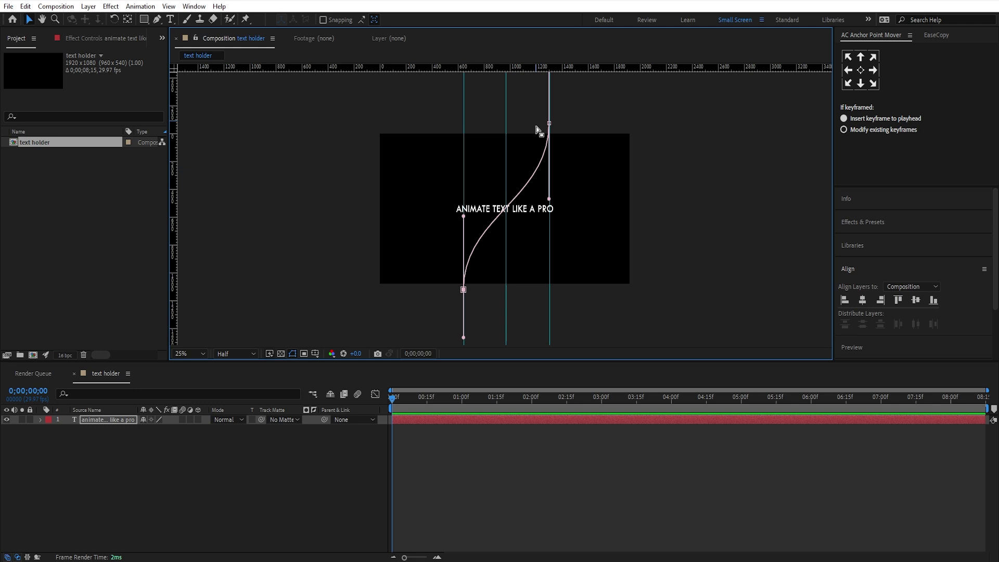
drag(549, 124, 549, 95)
drag(549, 170, 549, 202)
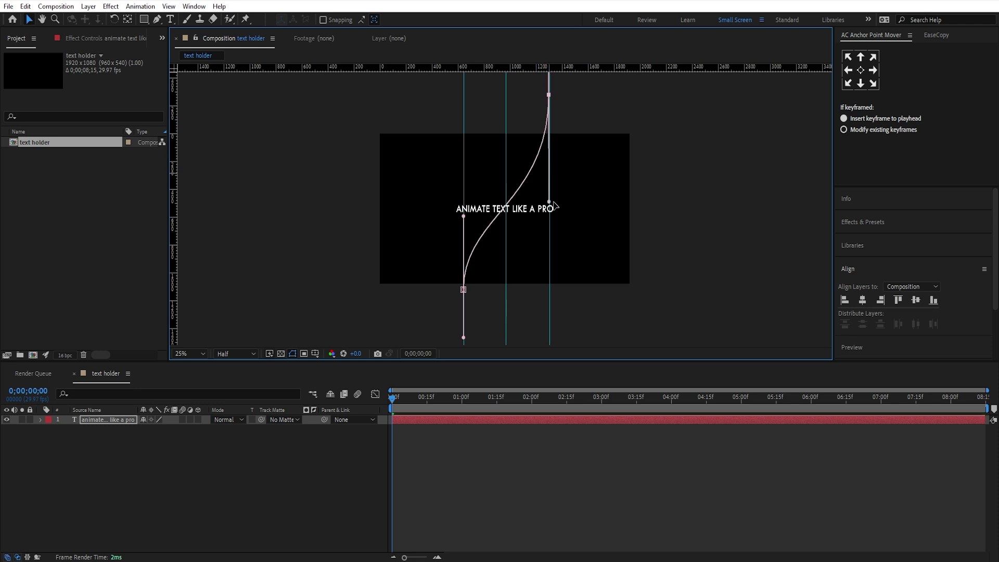
drag(464, 290, 463, 303)
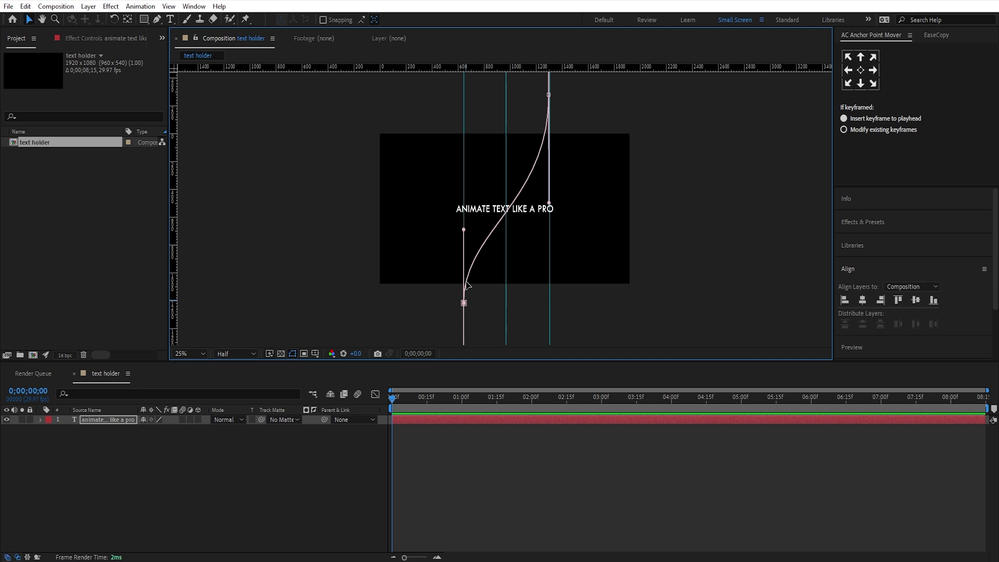
drag(464, 229, 463, 195)
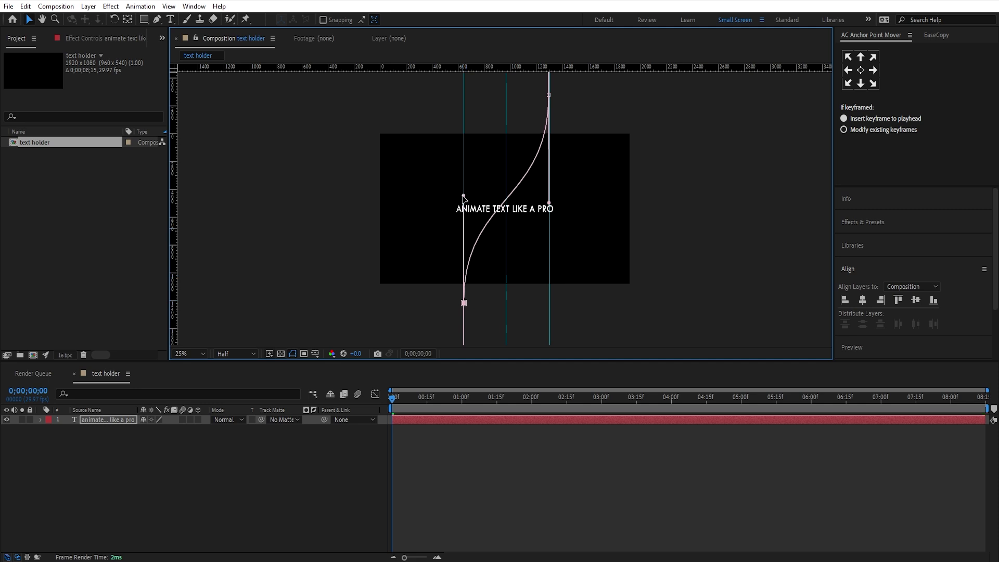
Step: Set the stroke width to 120 px and draw a straight horizontal stroke below the title at 25% zoom
click(447, 447)
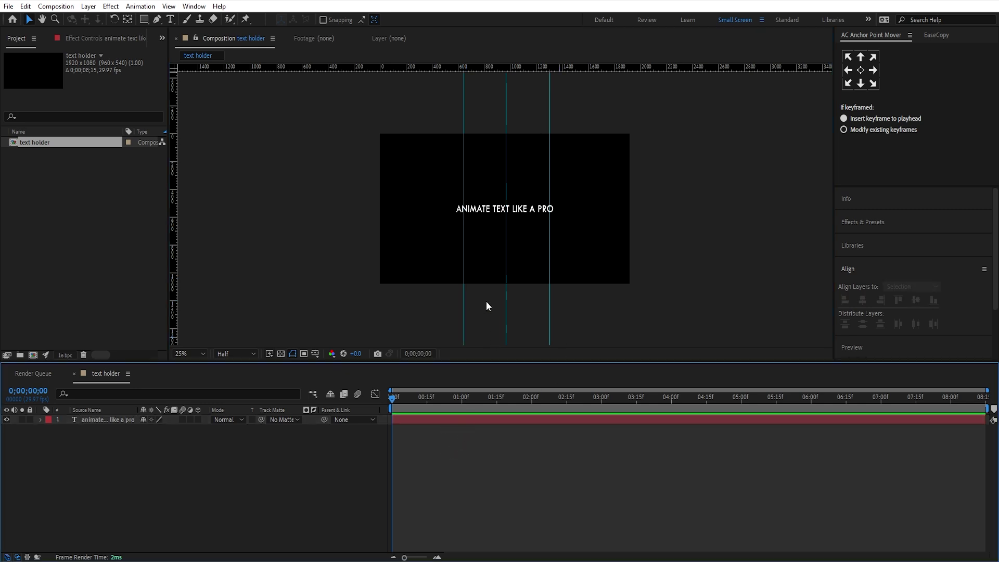
key(period)
click(155, 23)
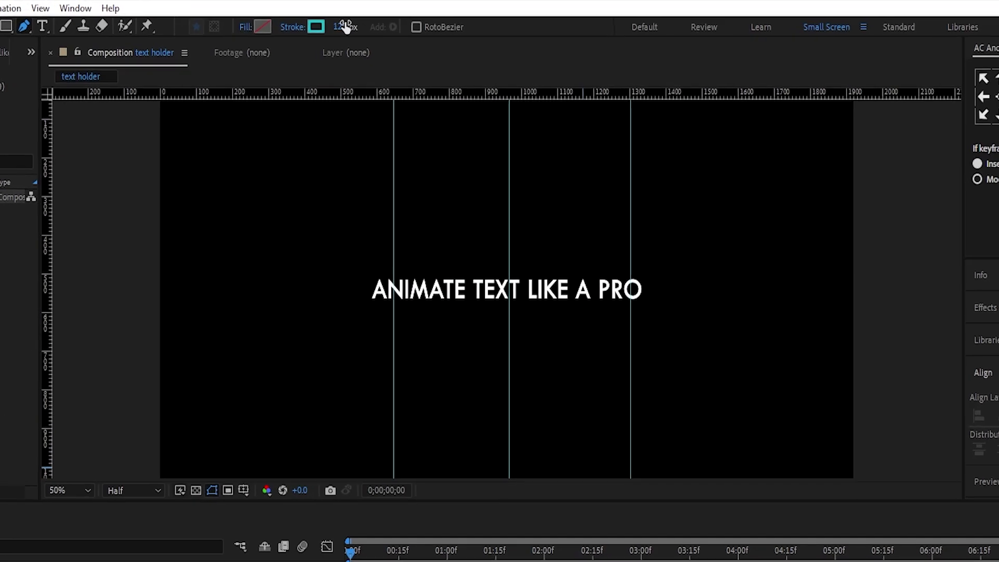
click(345, 27)
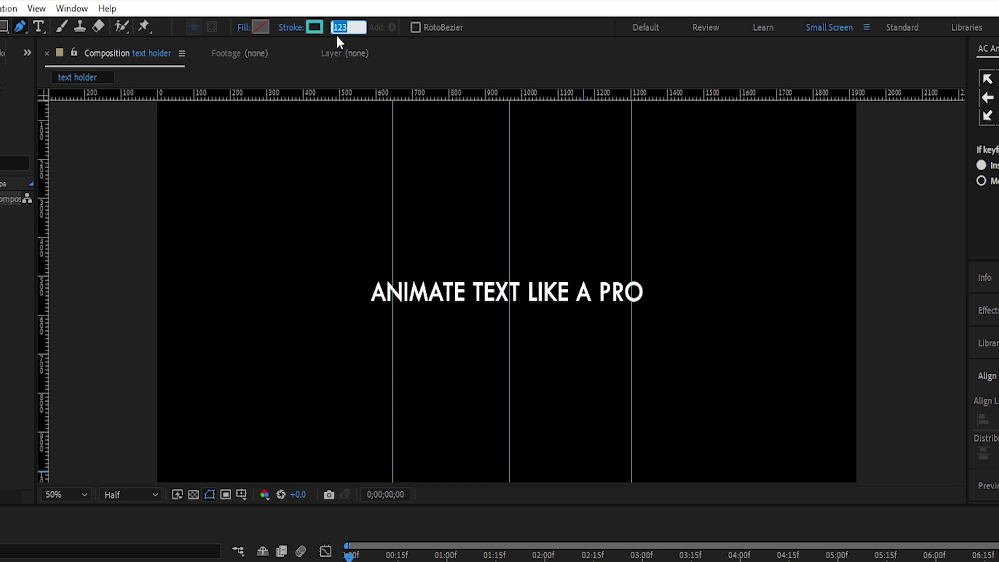
text(120)
key(Return)
key(comma)
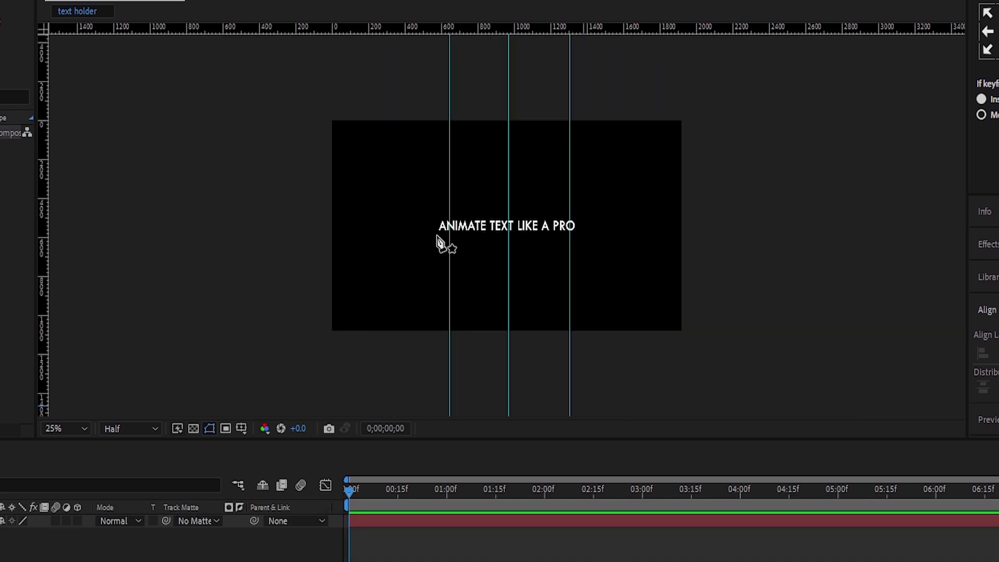
click(454, 249)
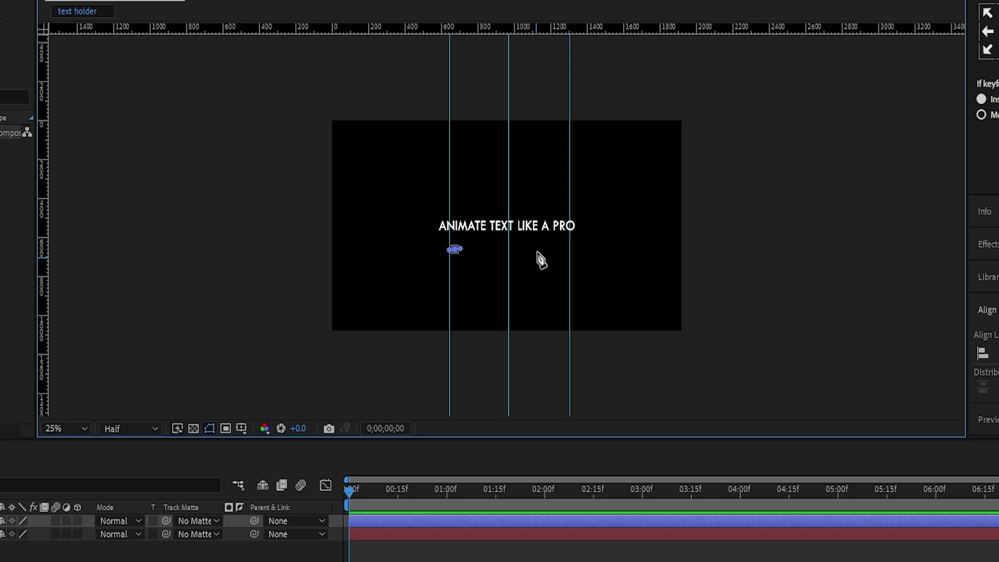
click(538, 250)
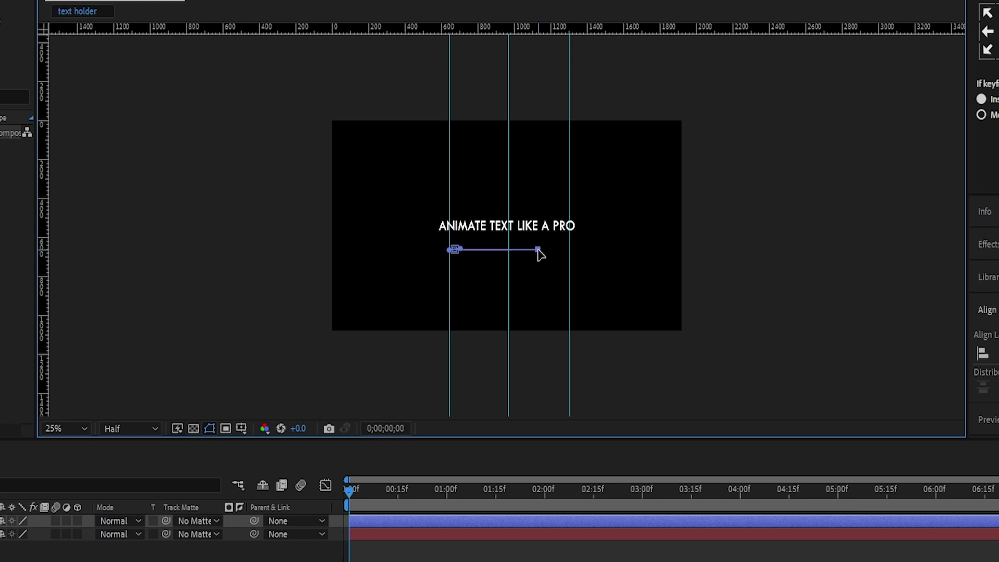
click(461, 519)
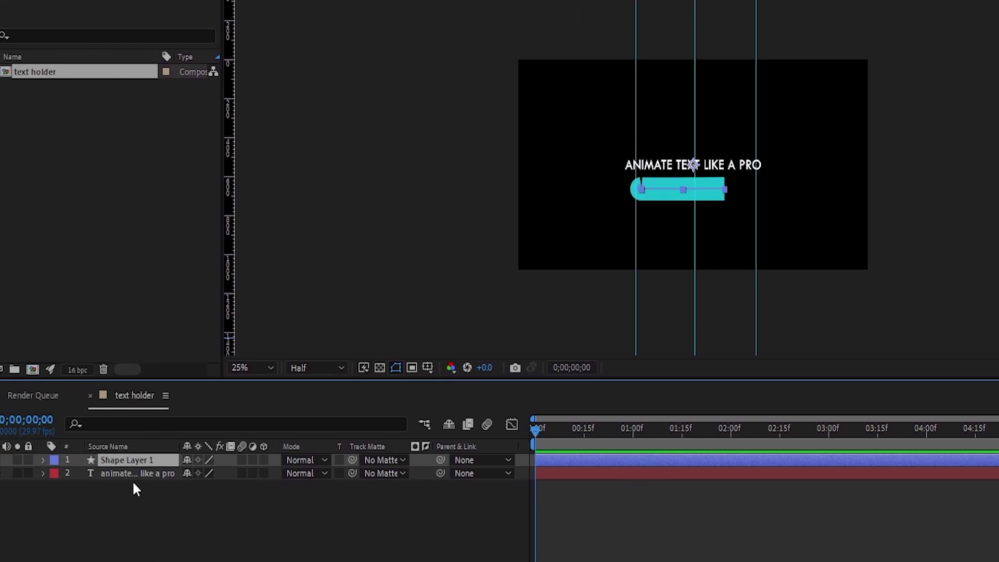
Step: Copy the text layer's Mask Path with Property Links
click(143, 472)
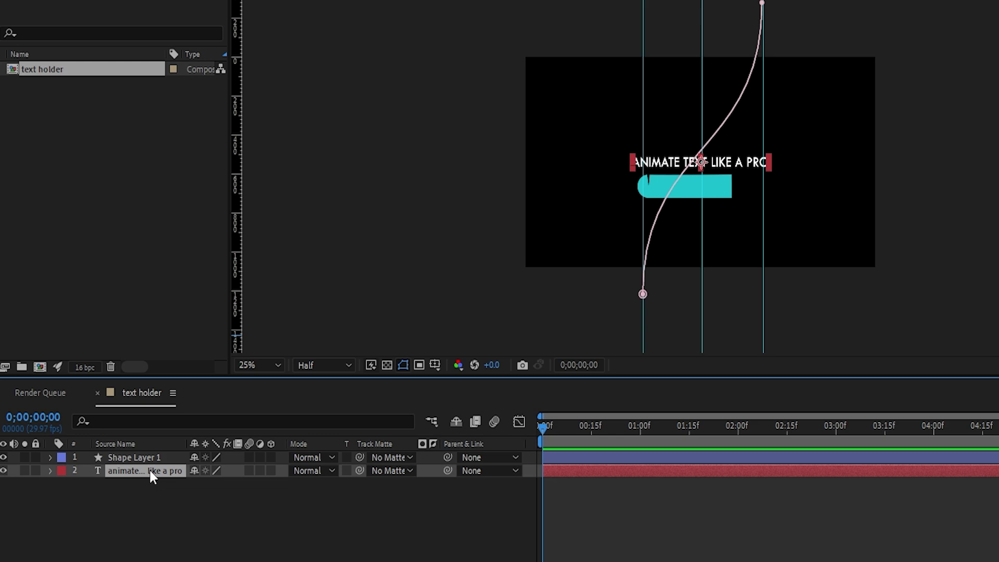
key(m)
click(141, 483)
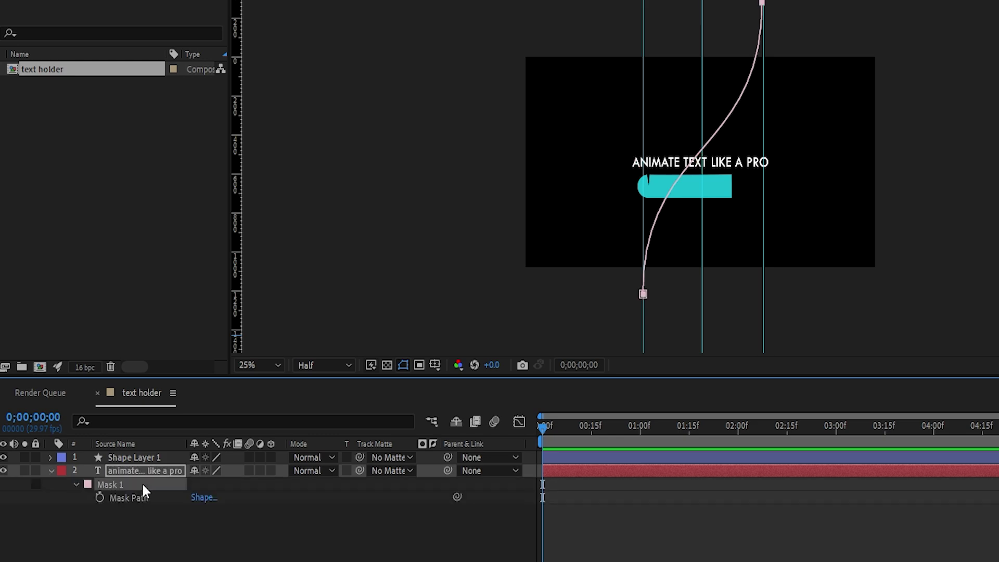
click(140, 498)
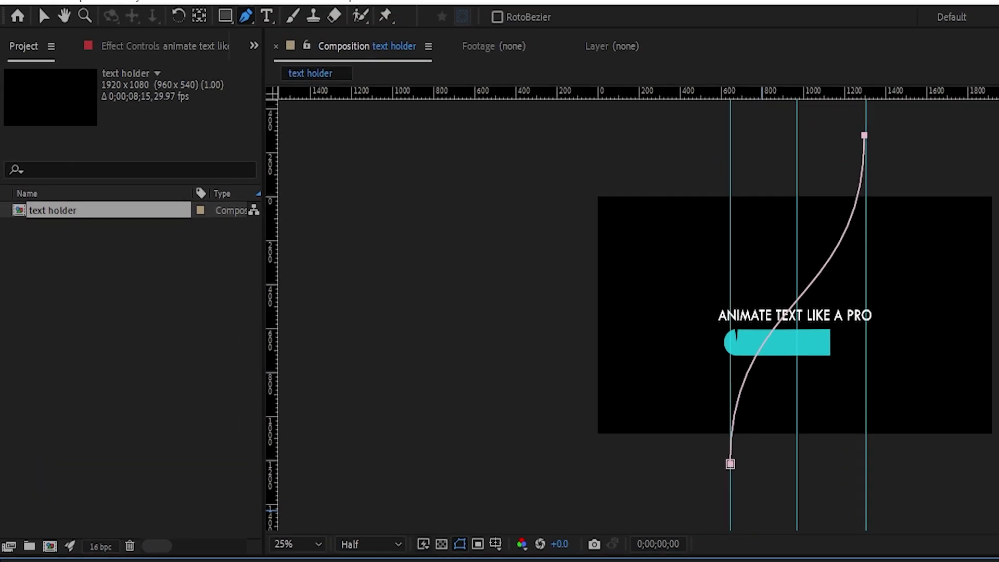
click(38, 9)
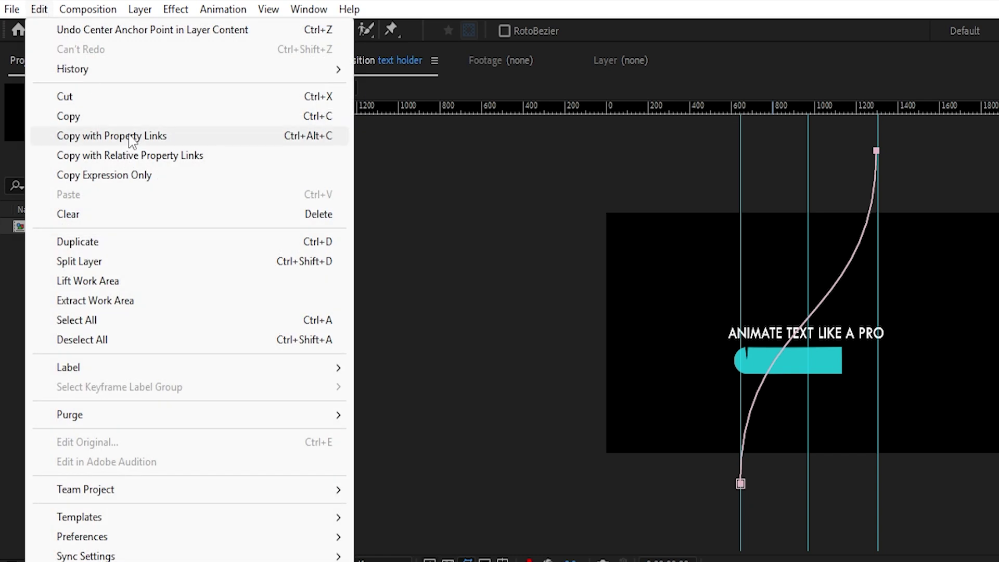
click(133, 136)
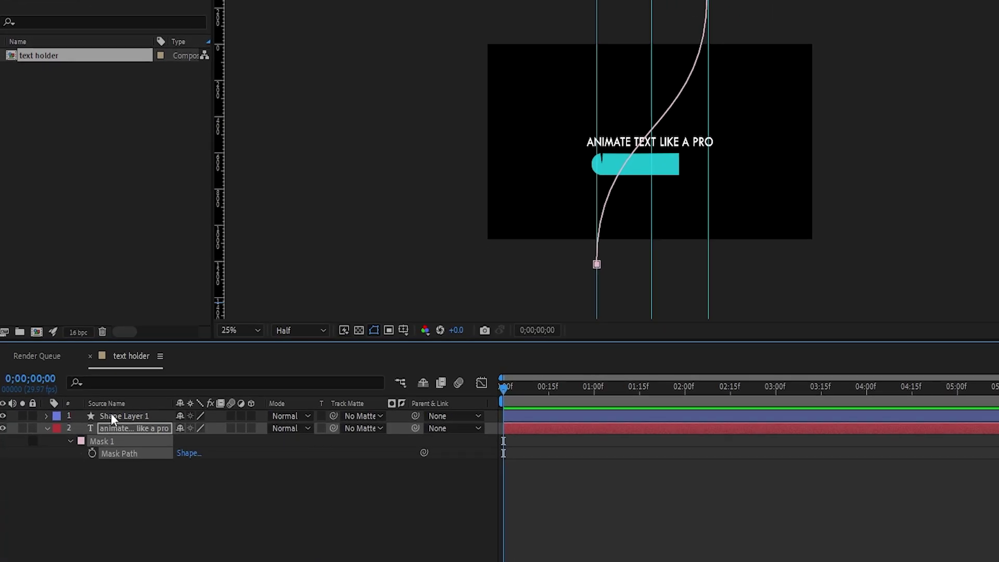
Step: Paste the linked curve onto Shape Layer 1's Path and move that layer below the text
click(111, 416)
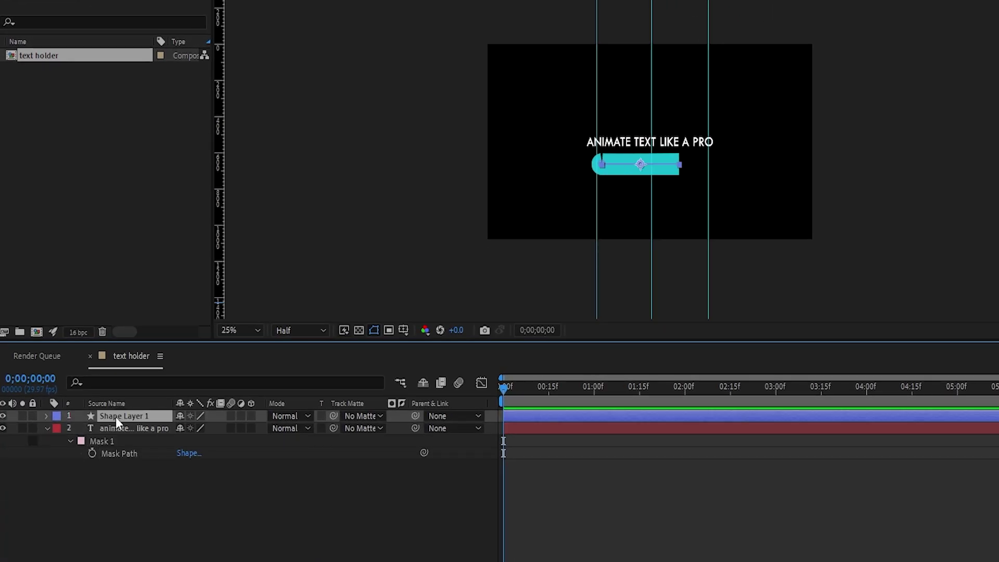
click(151, 377)
text(path)
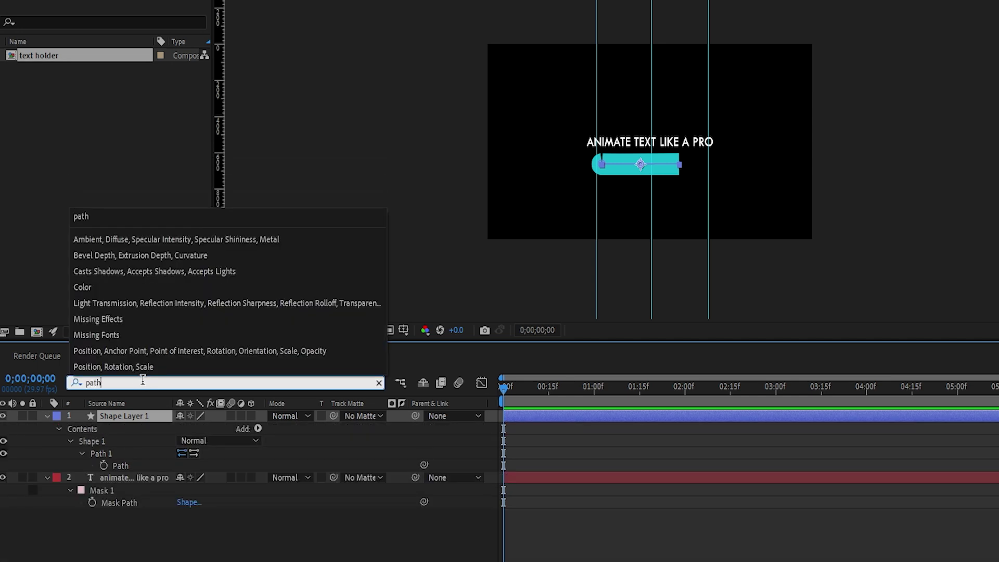
click(162, 466)
key(ctrl+v)
drag(143, 417, 150, 523)
click(554, 417)
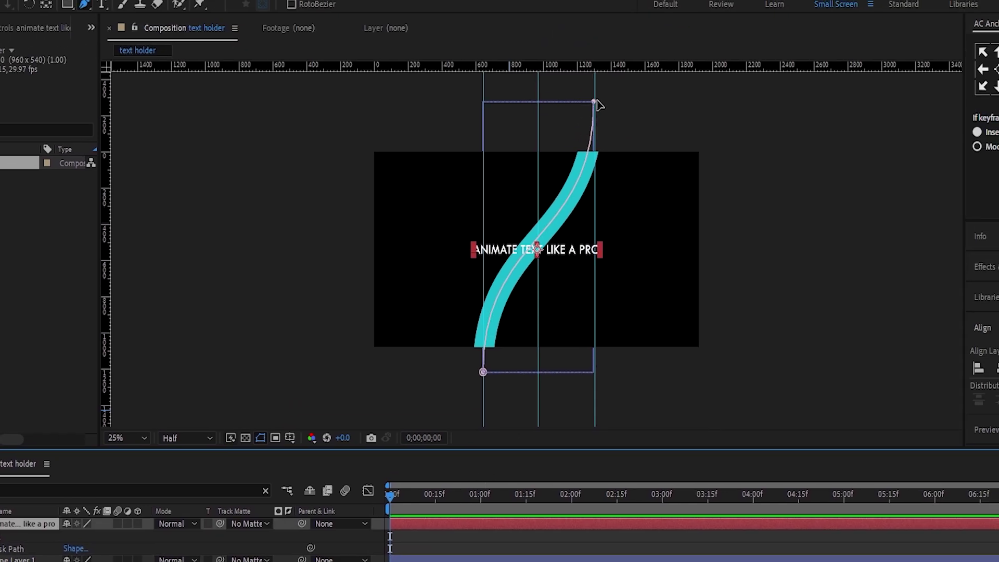
key(ctrl+v)
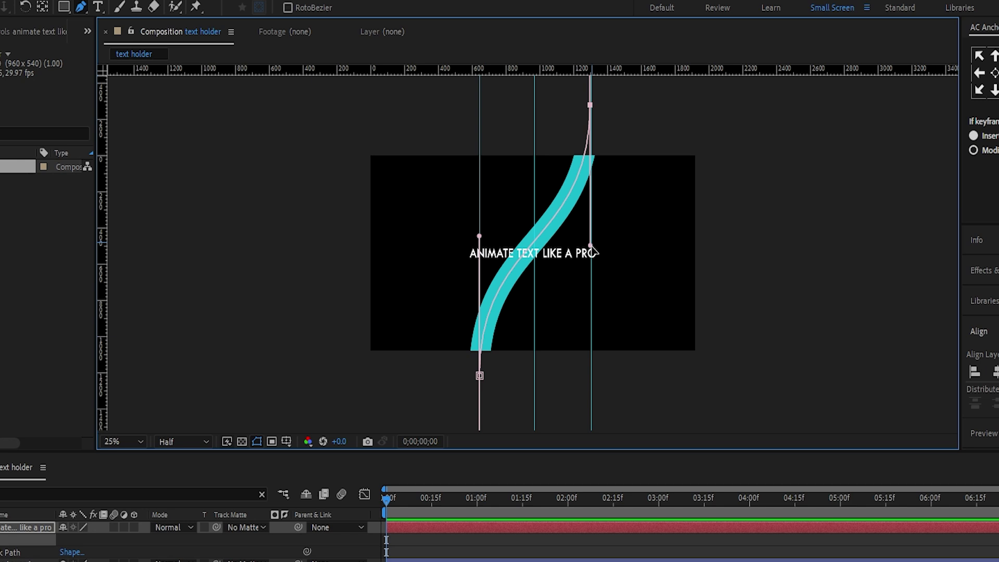
drag(591, 246, 597, 243)
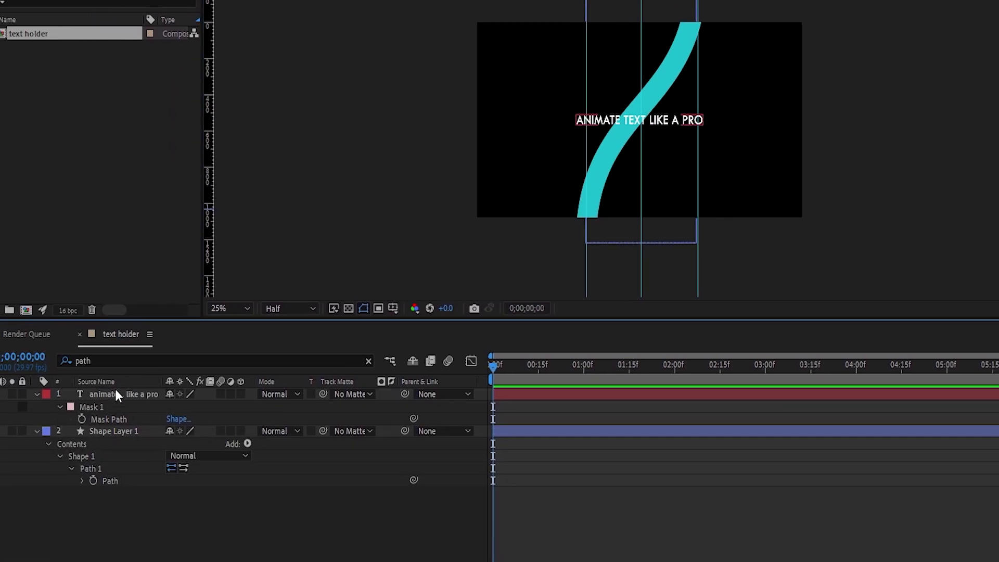
Step: Set the text's Path Options Path to Mask 1 so the title runs along the curve
click(104, 397)
double_click(36, 394)
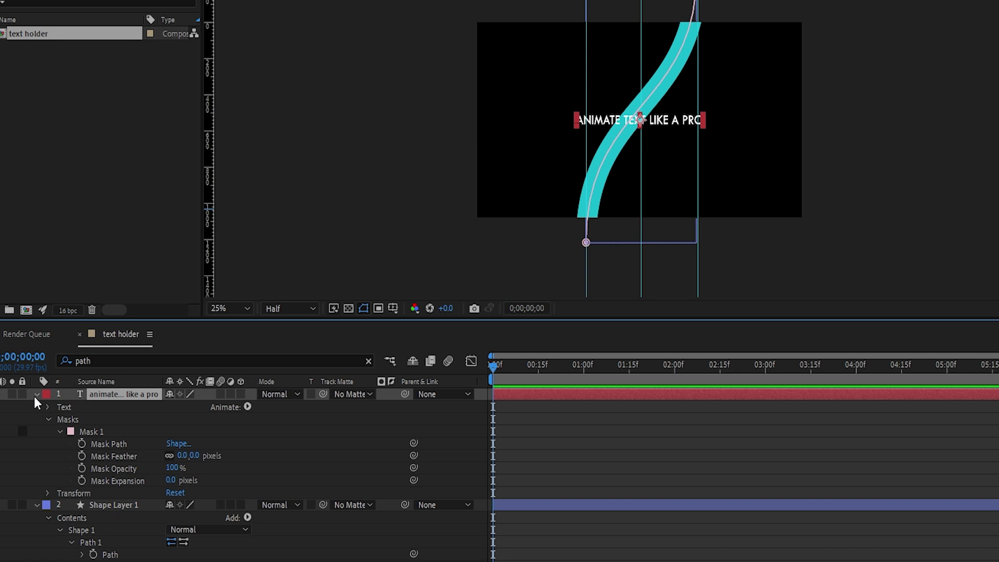
click(46, 408)
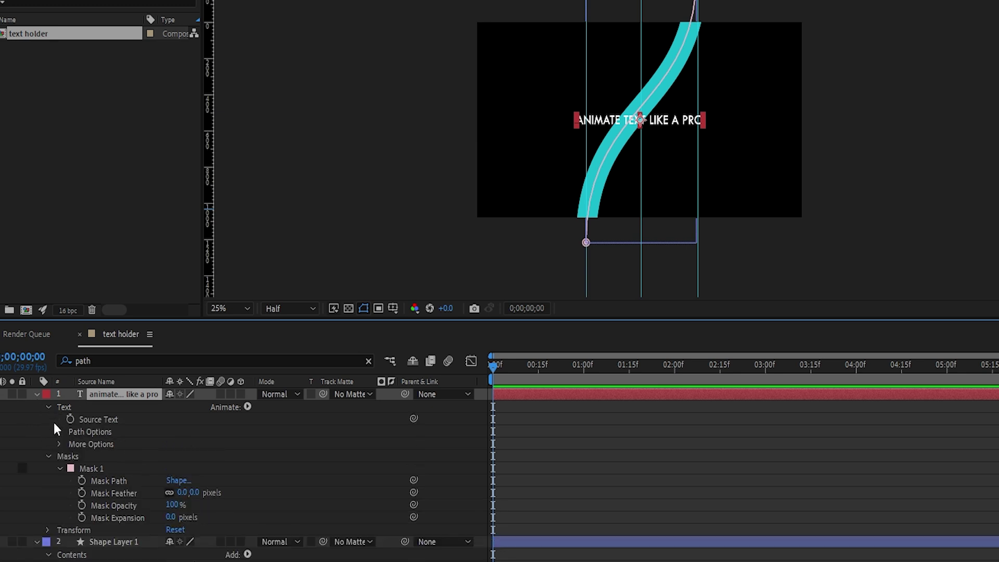
click(60, 432)
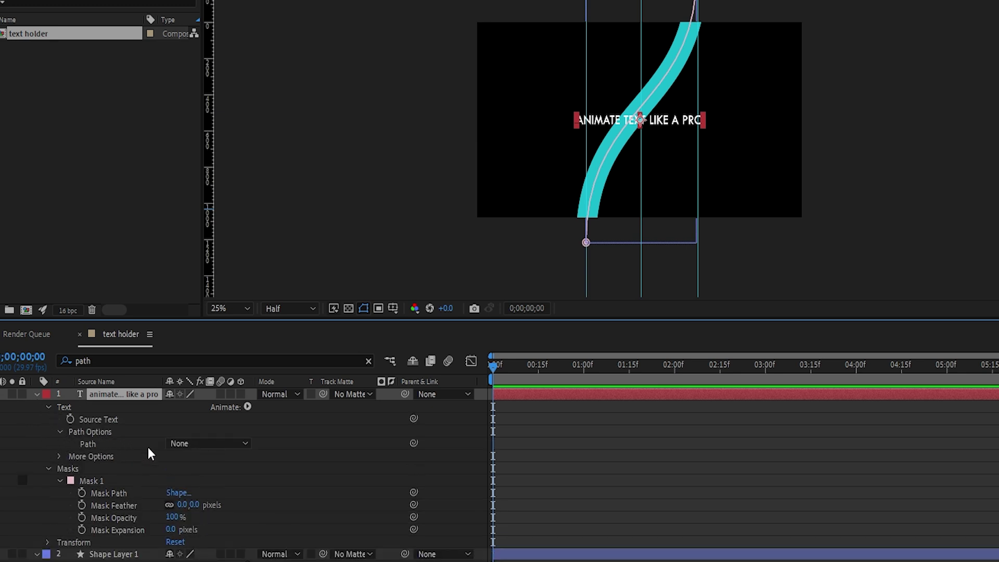
click(174, 444)
click(208, 479)
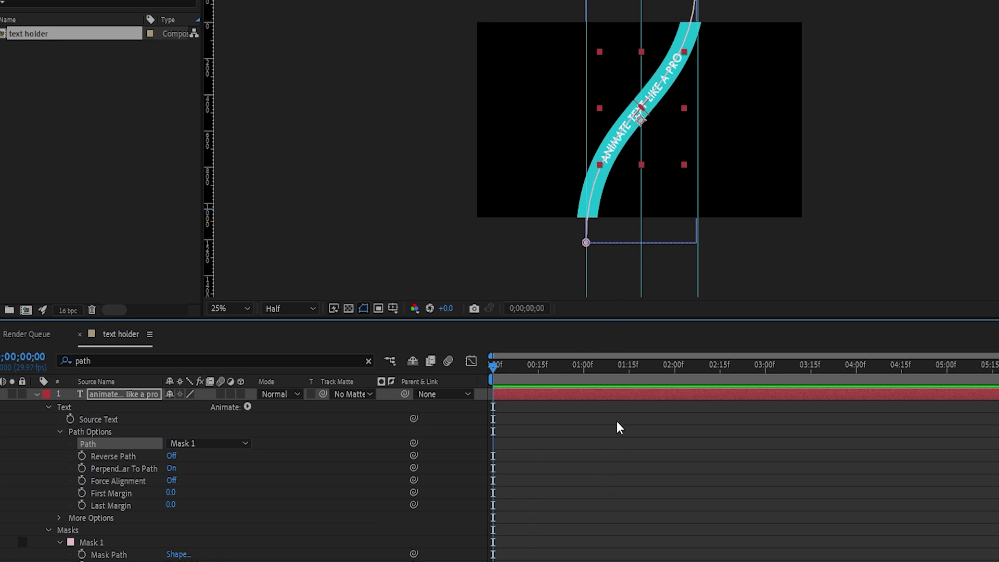
scroll(617, 422, down, 5)
Step: Add Trim Paths to Shape Layer 1 and keyframe its Start and End at frame 0
click(608, 513)
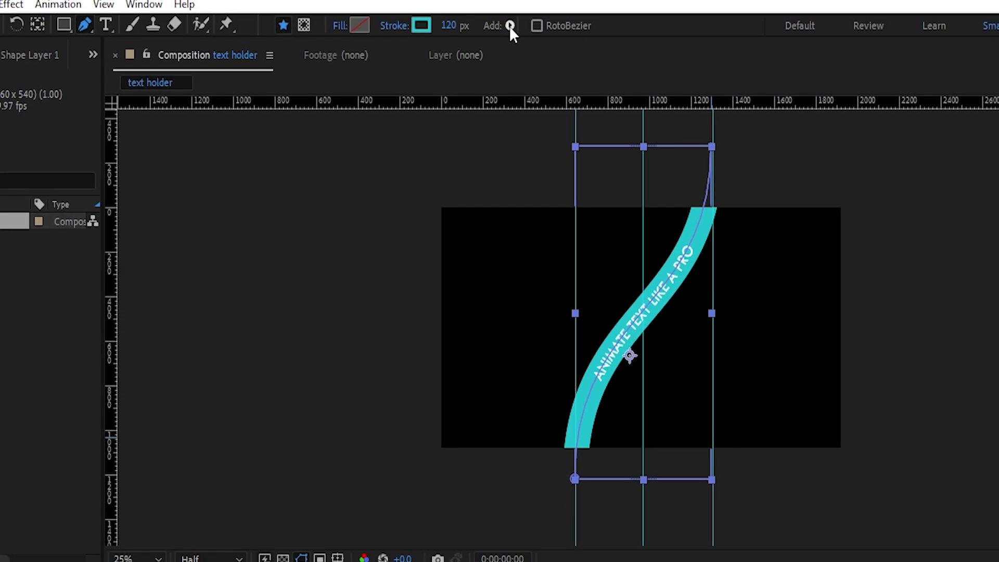
click(509, 26)
click(560, 330)
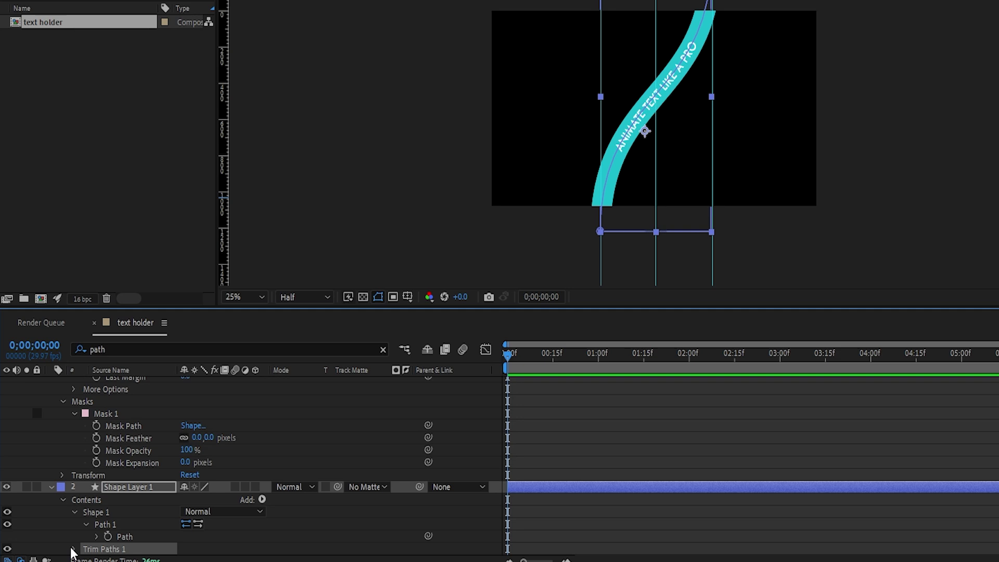
click(73, 550)
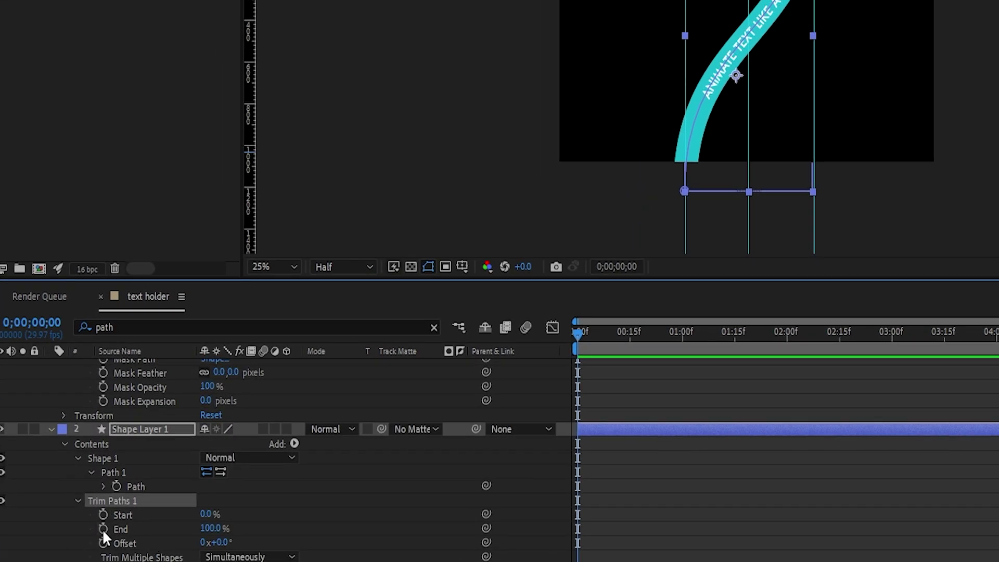
click(103, 528)
click(102, 515)
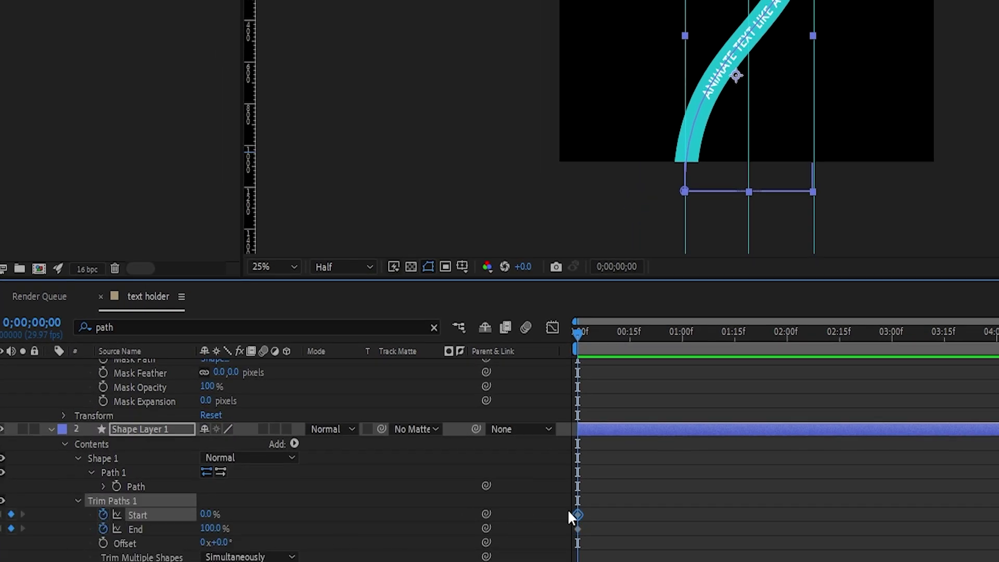
Step: Keyframe the text's First Margin, Last Margin and Mask Path at frame 0
scroll(616, 461, up, 5)
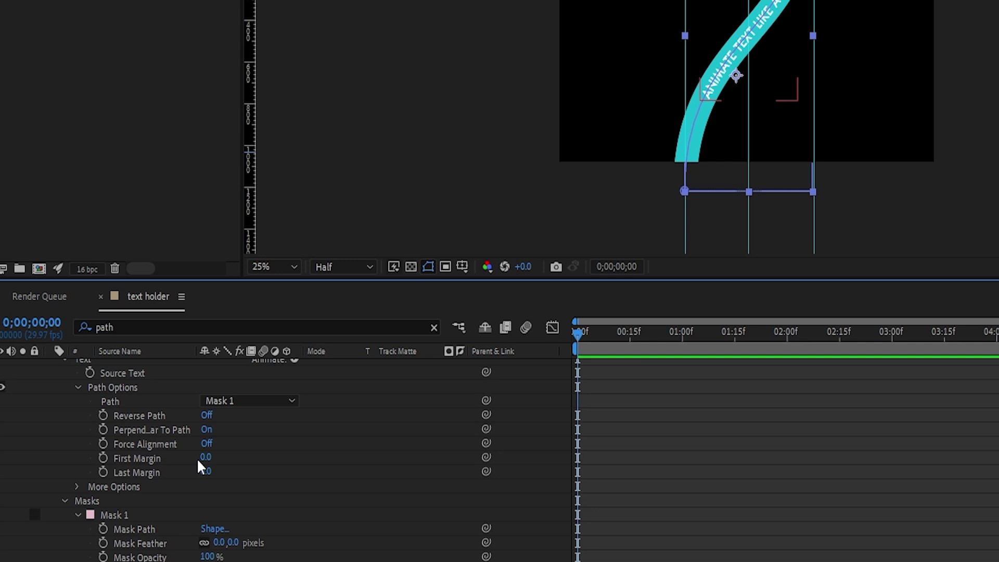
click(103, 457)
click(103, 472)
scroll(141, 480, down, 1)
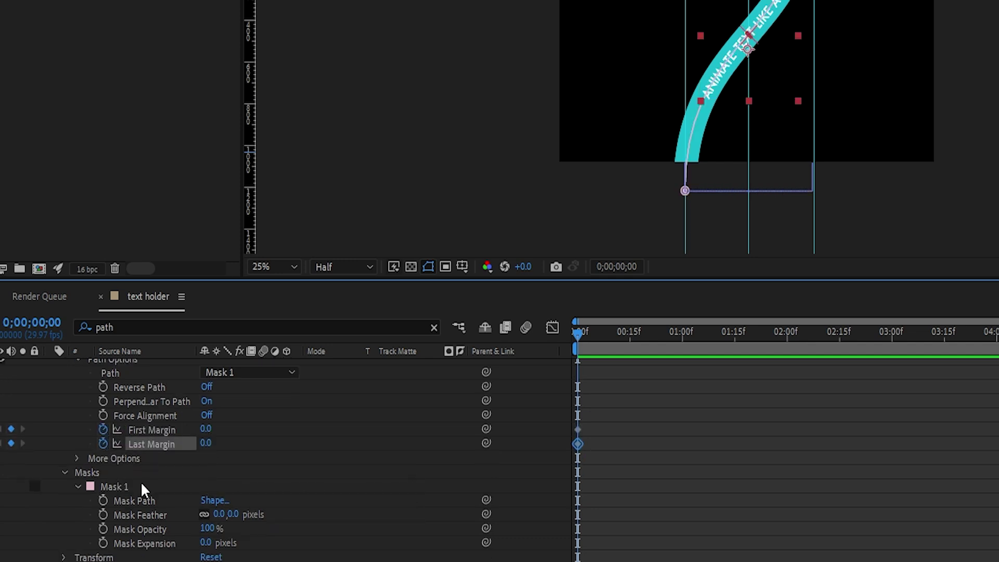
click(103, 500)
scroll(594, 484, up, 2)
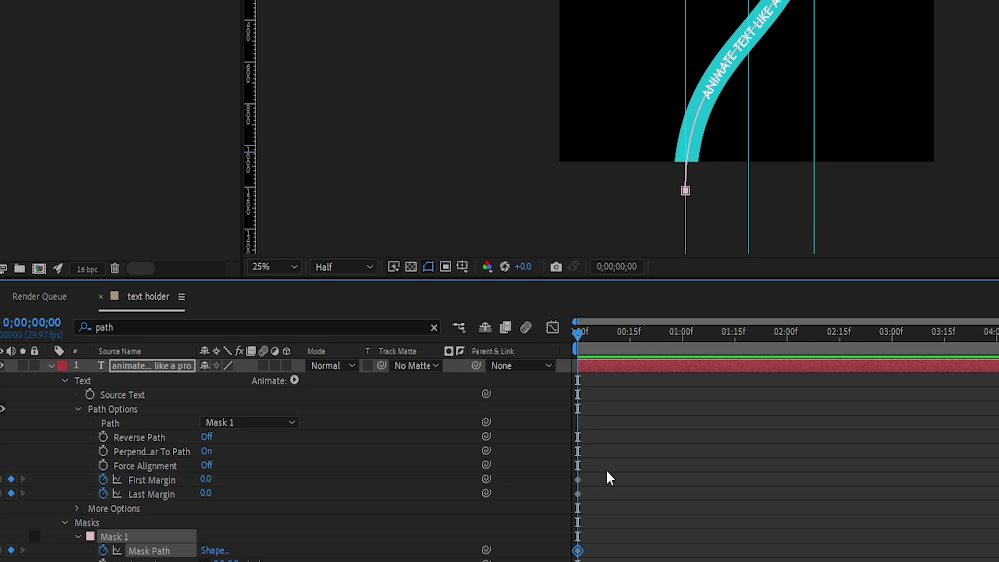
Step: At frame 0, set Trim End to 0% and Last Margin to -1340 to hide stroke and text
key(u)
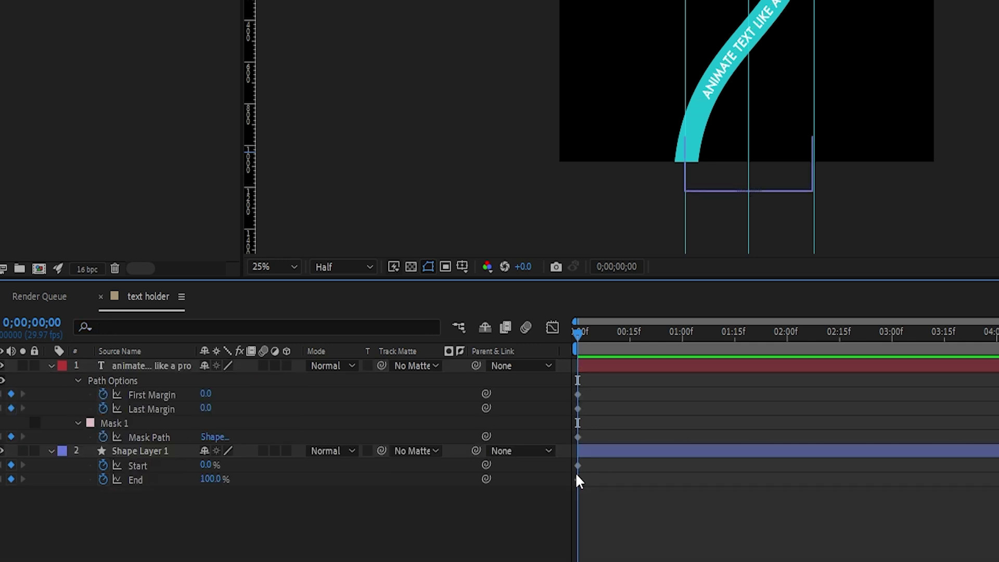
drag(586, 515, 732, 406)
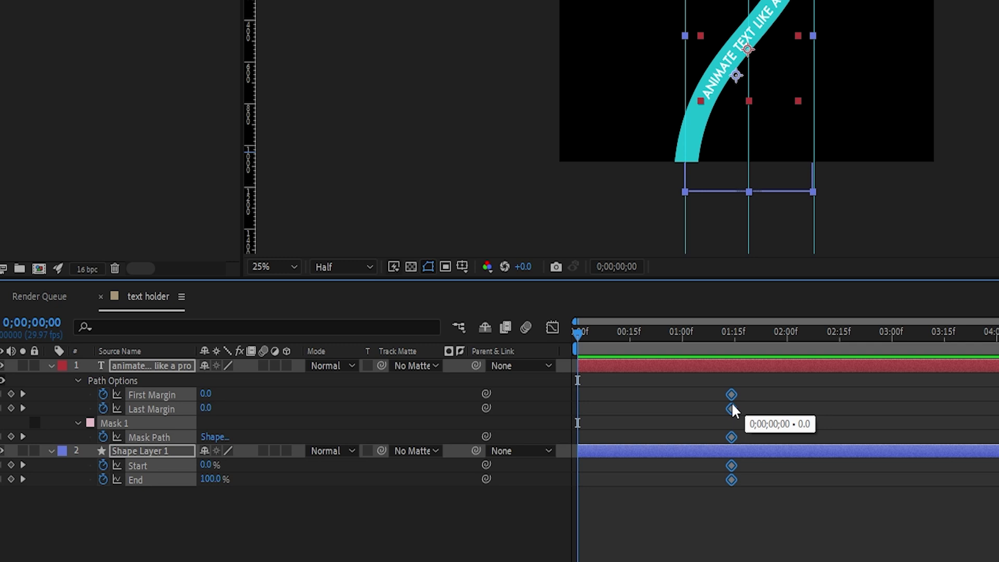
click(604, 513)
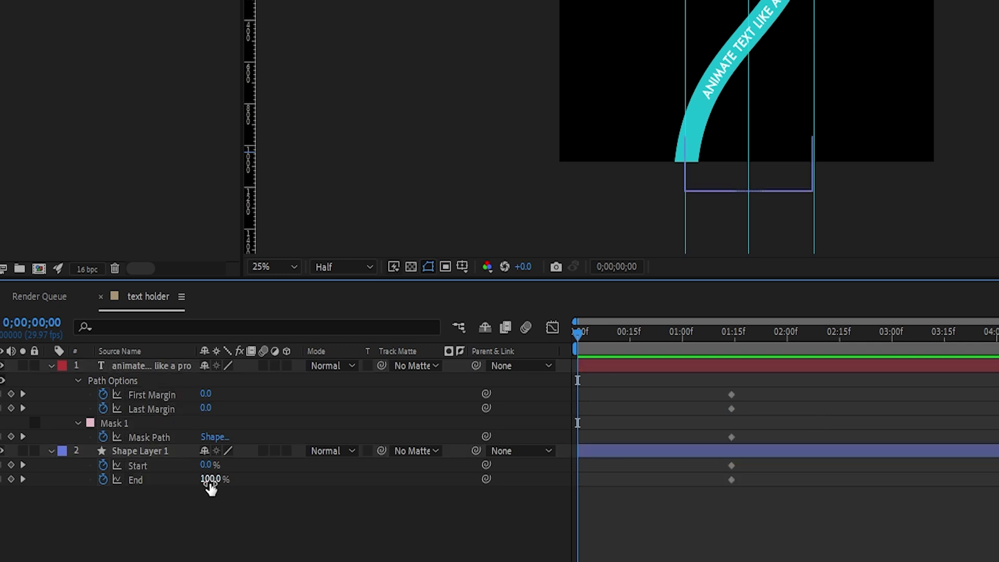
mouse_move(217, 484)
mouse_down()
mouse_move(70, 481)
mouse_move(69, 489)
mouse_up()
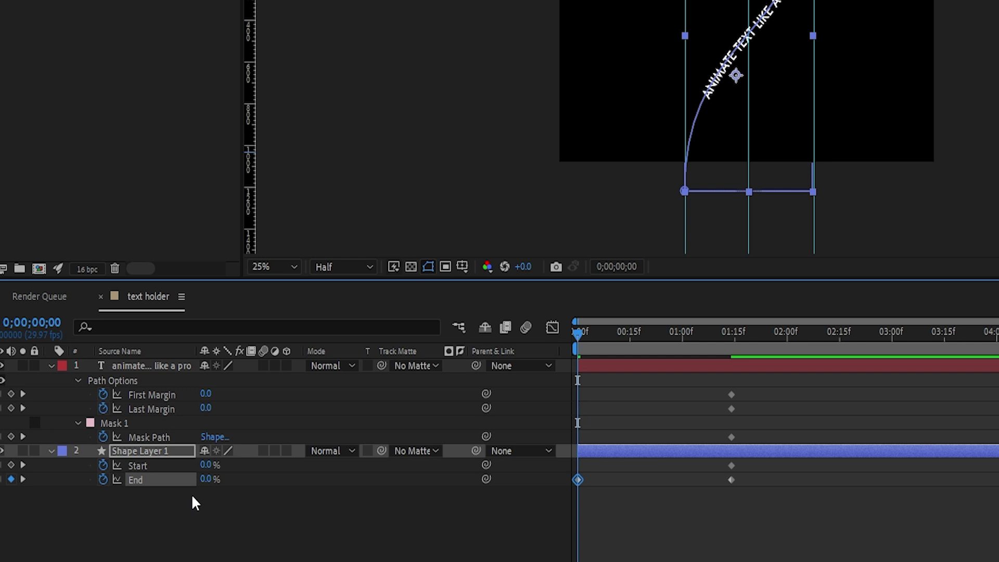
click(173, 410)
drag(206, 408, 145, 419)
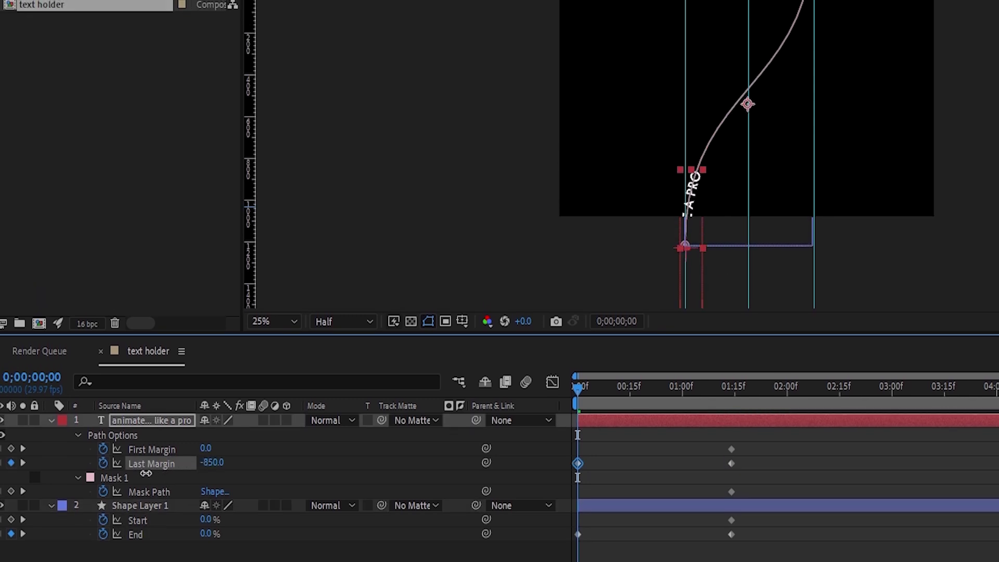
drag(146, 474, 130, 493)
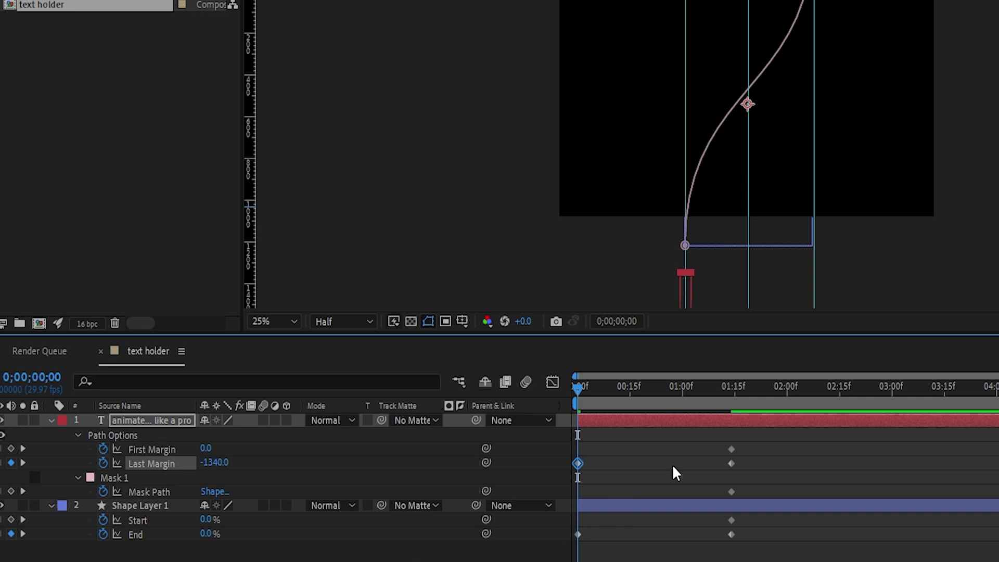
Step: Move the First Margin and Start keyframes from 1;14 back to 1;05
key(k)
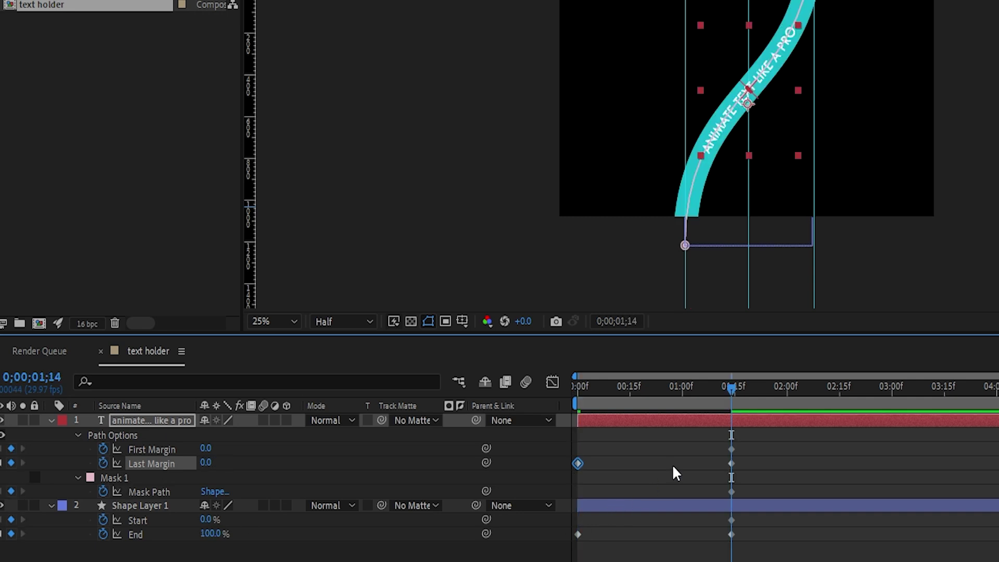
click(731, 449)
drag(732, 449, 700, 453)
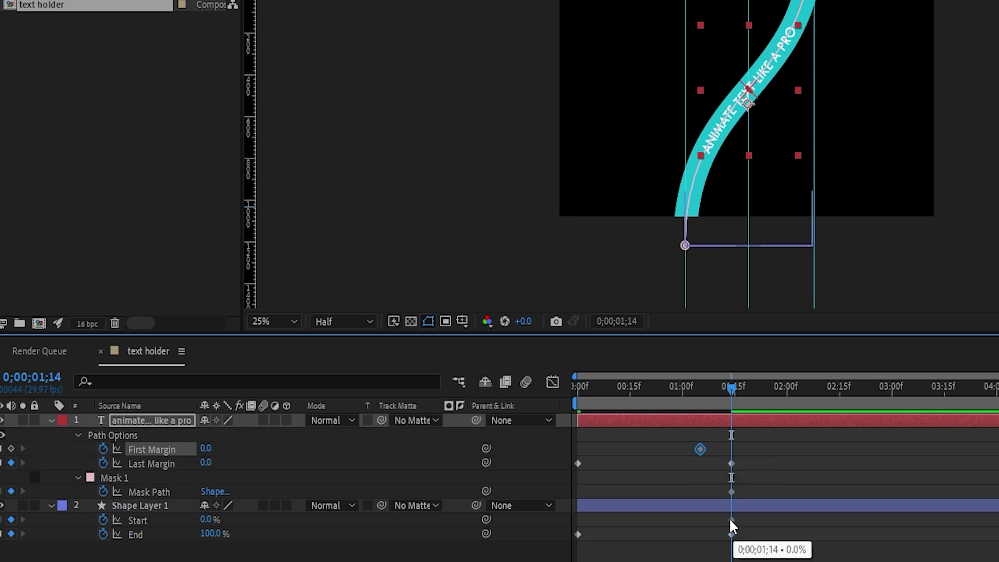
drag(731, 520, 705, 532)
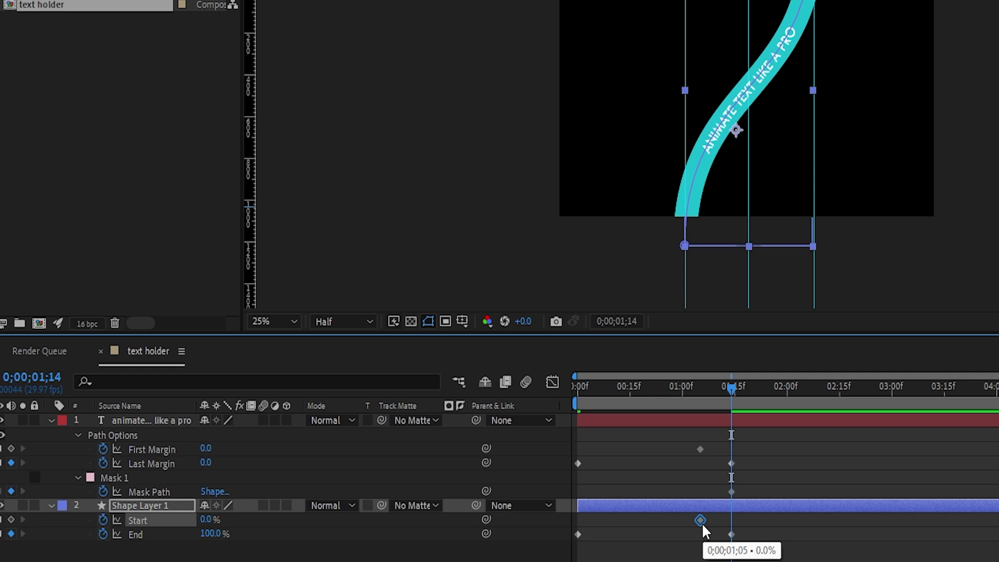
Step: At 2;15, set First Margin to 1245 and Trim Start to 100%
drag(819, 395, 836, 399)
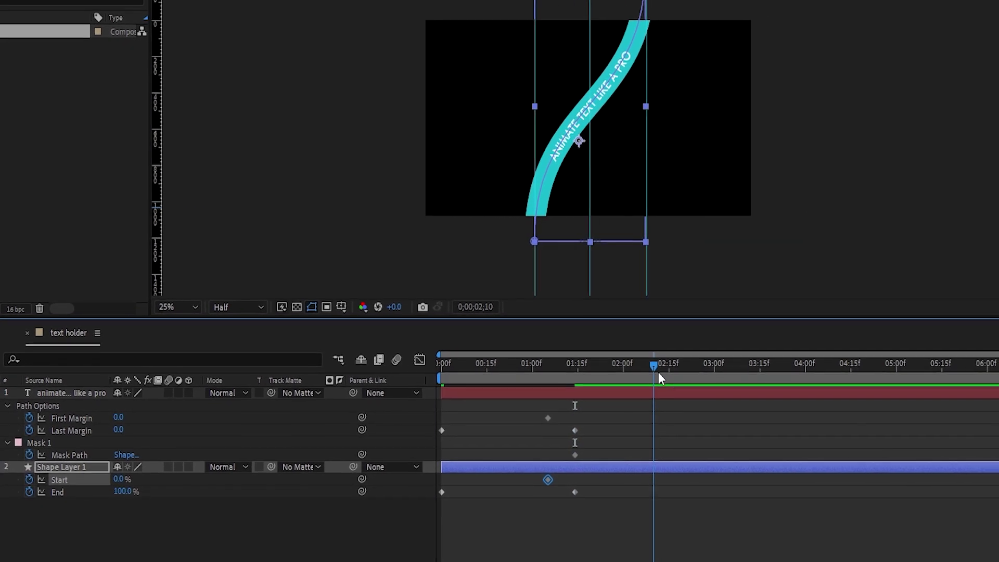
drag(663, 376, 664, 379)
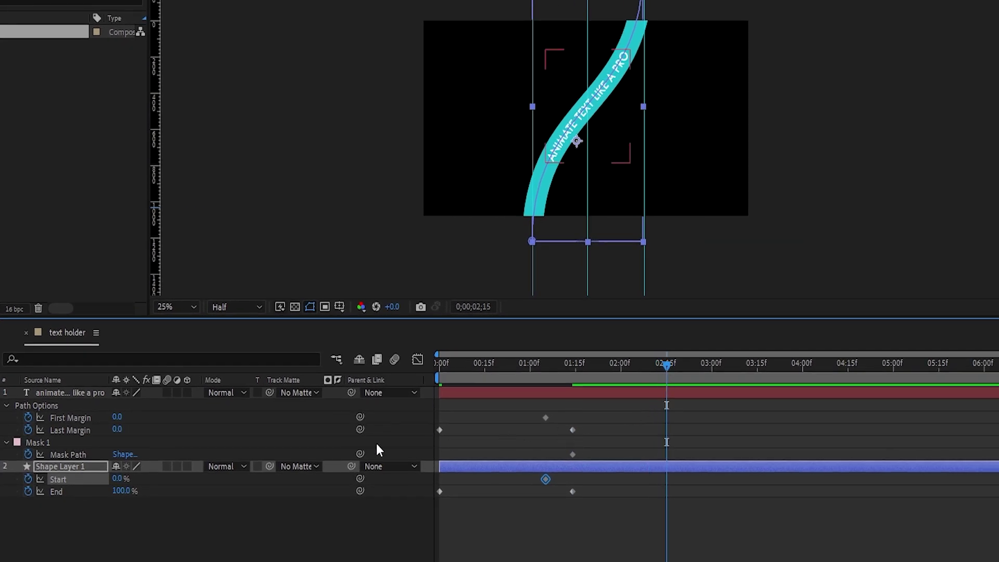
drag(117, 420, 178, 416)
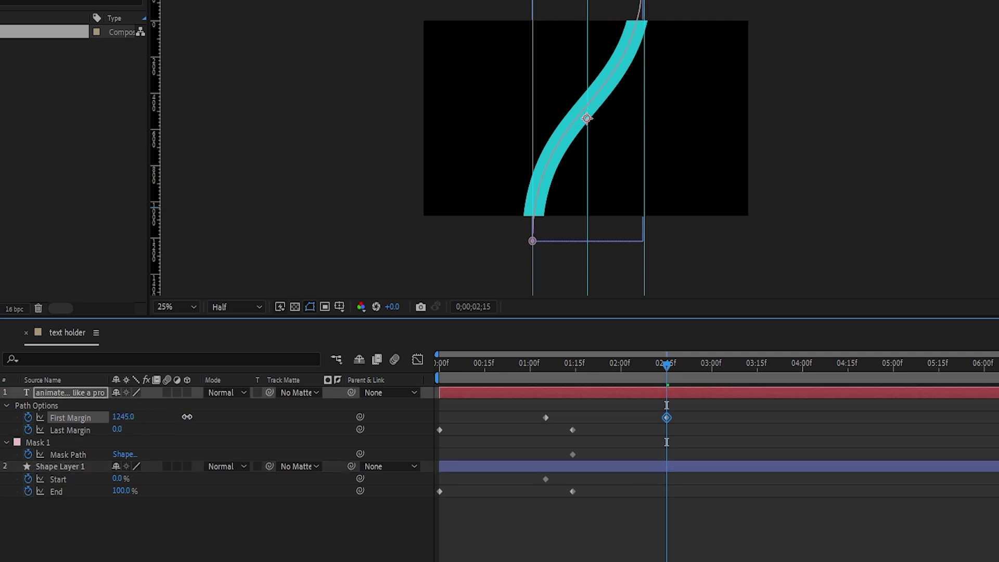
drag(119, 484, 193, 478)
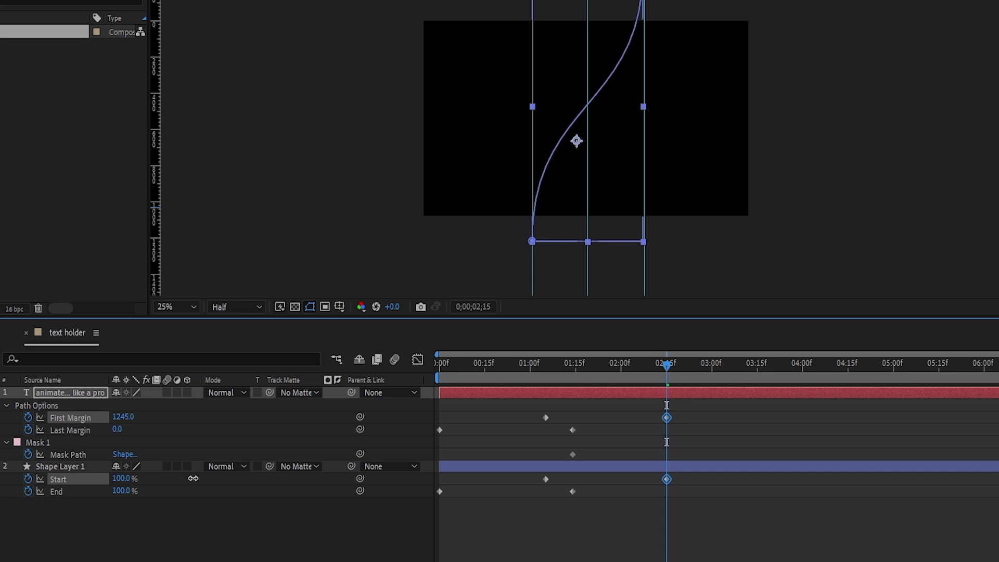
click(246, 470)
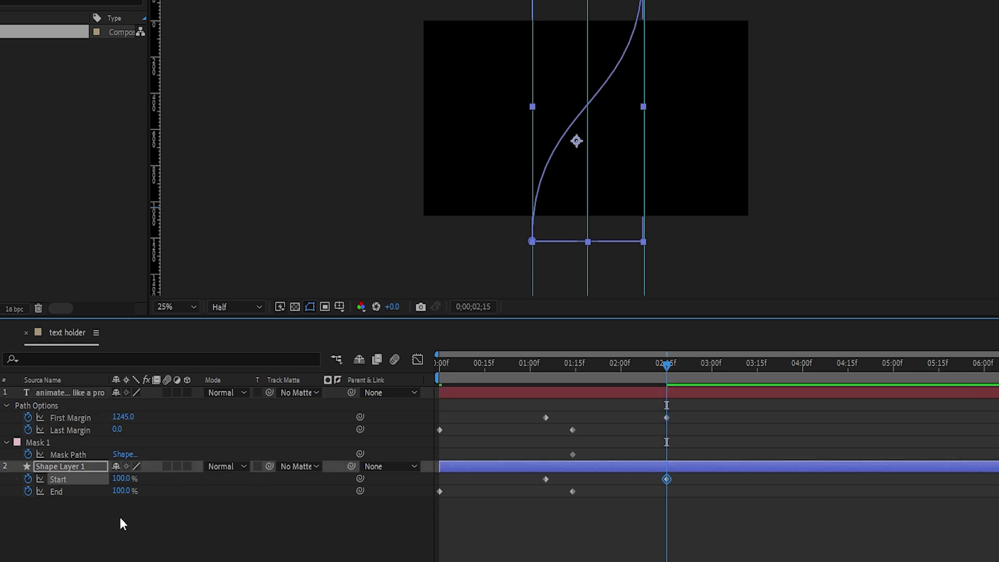
Step: Reshape the mask curve at 2;15 and differently at frame 0, then select all keyframes
click(73, 454)
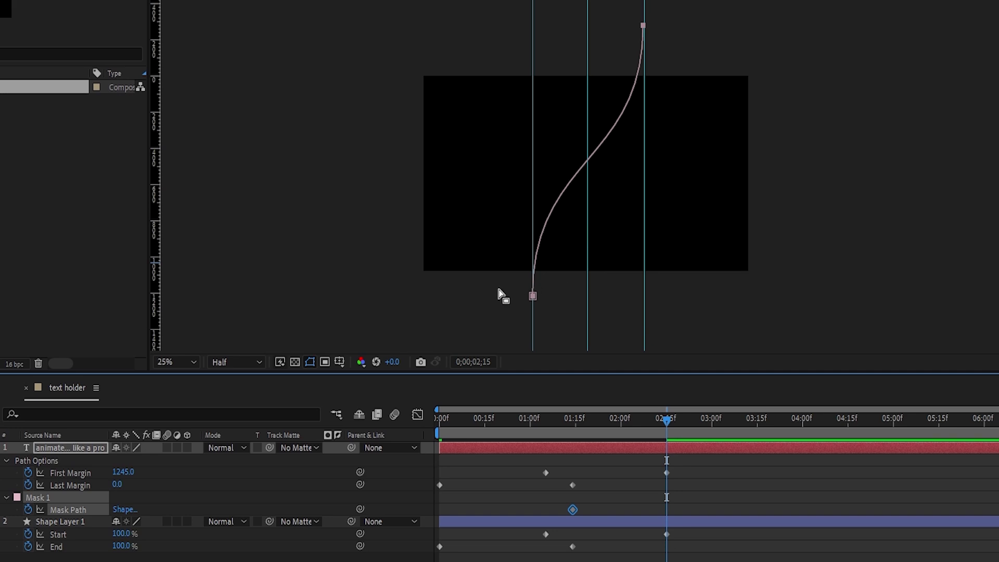
drag(497, 295, 567, 304)
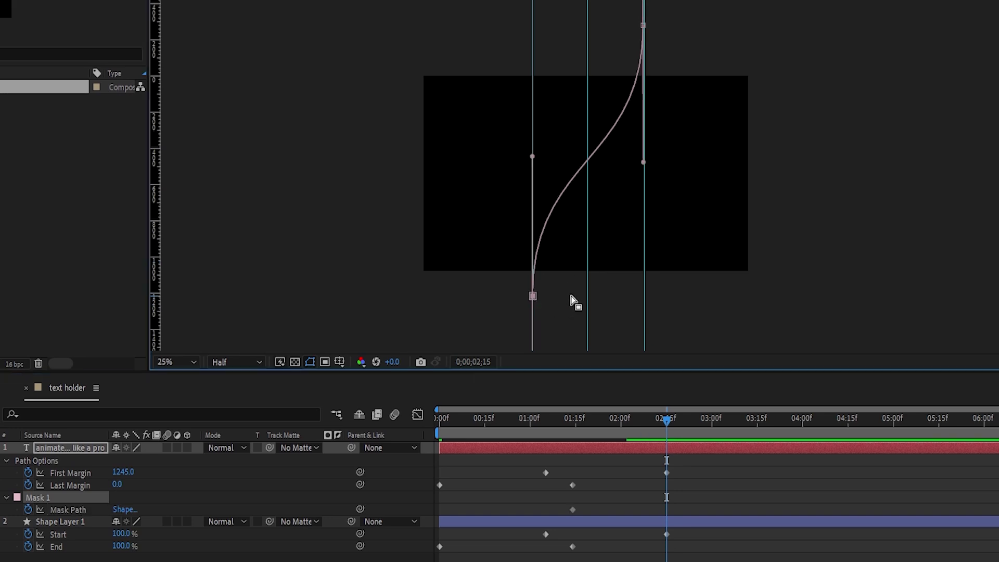
click(532, 296)
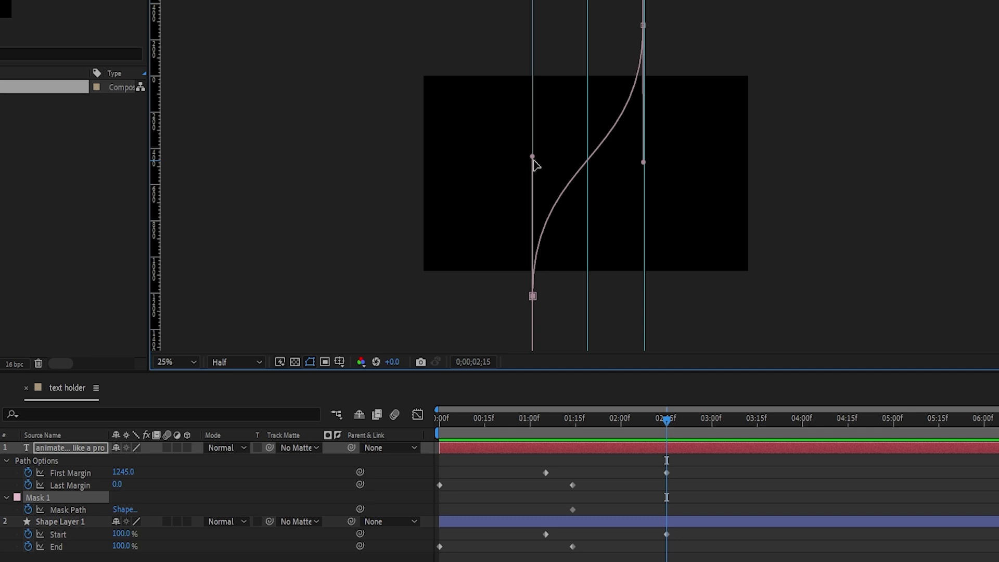
drag(532, 157, 626, 214)
key(Home)
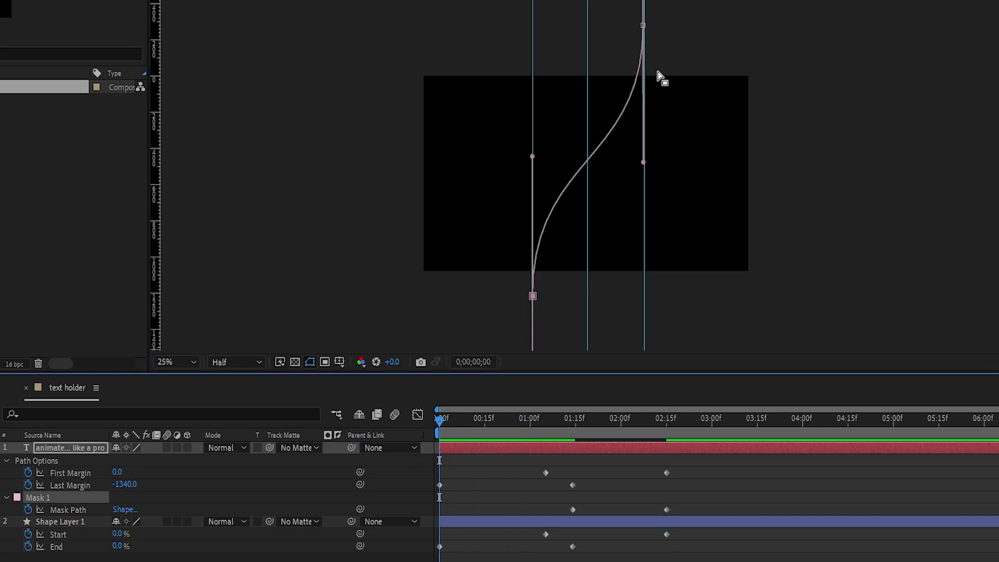
drag(644, 163, 554, 91)
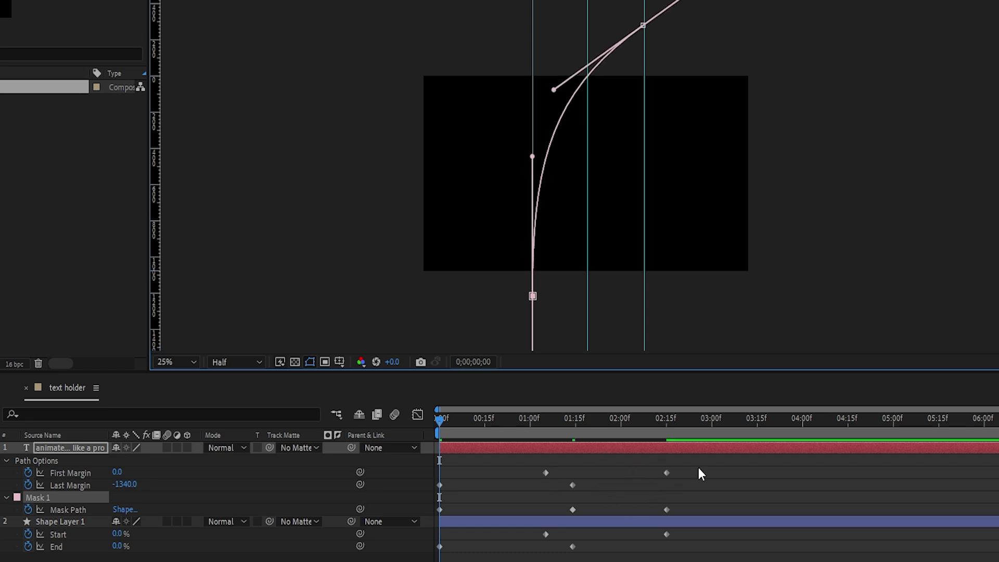
drag(705, 460, 431, 561)
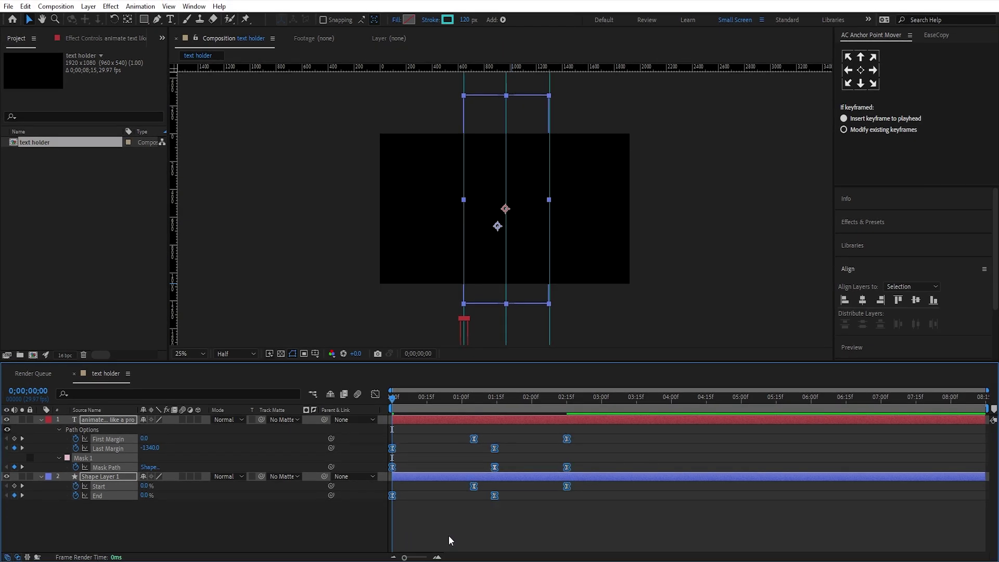
Step: In the Graph Editor, pull the ease influence on all keyframes in to about 79%
click(375, 395)
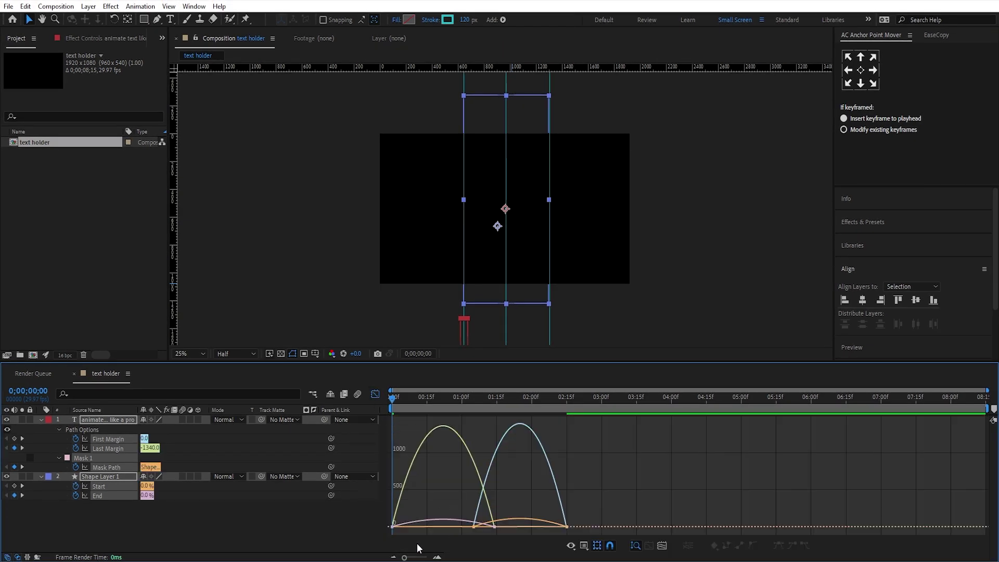
drag(758, 511, 299, 544)
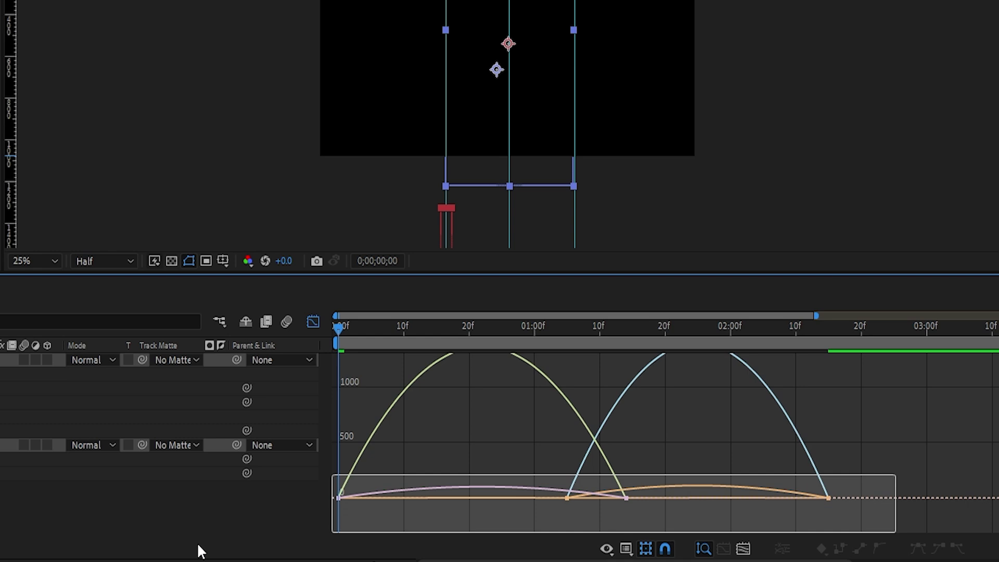
drag(795, 515, 729, 514)
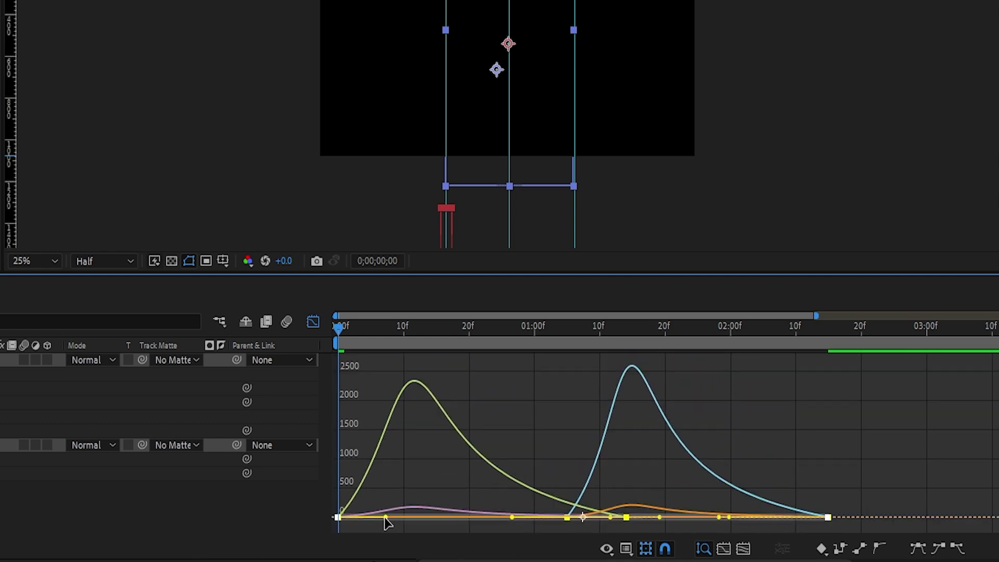
drag(385, 516, 453, 523)
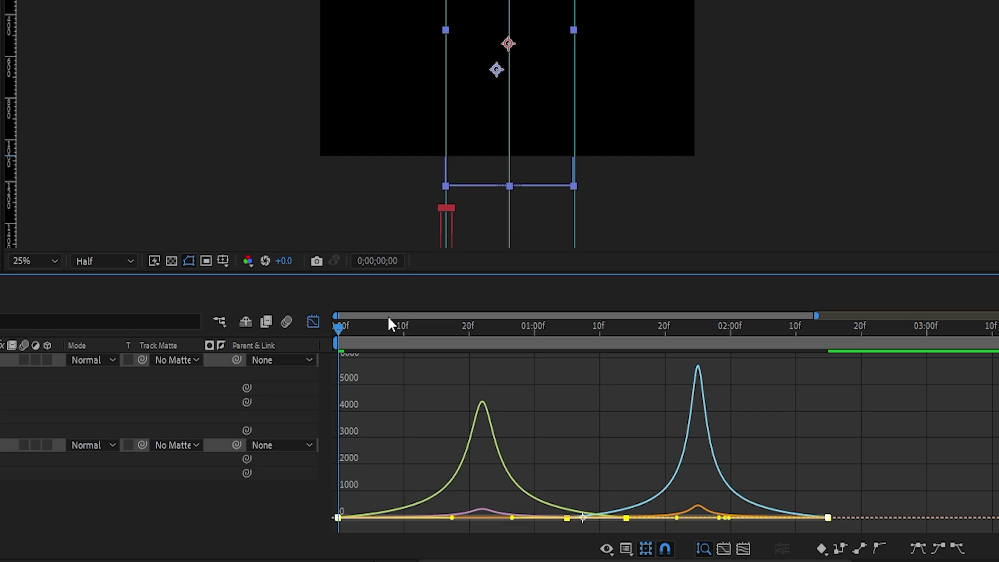
Step: Preview the eased animation around 1;21, then return to the layer bars at the start
key(space)
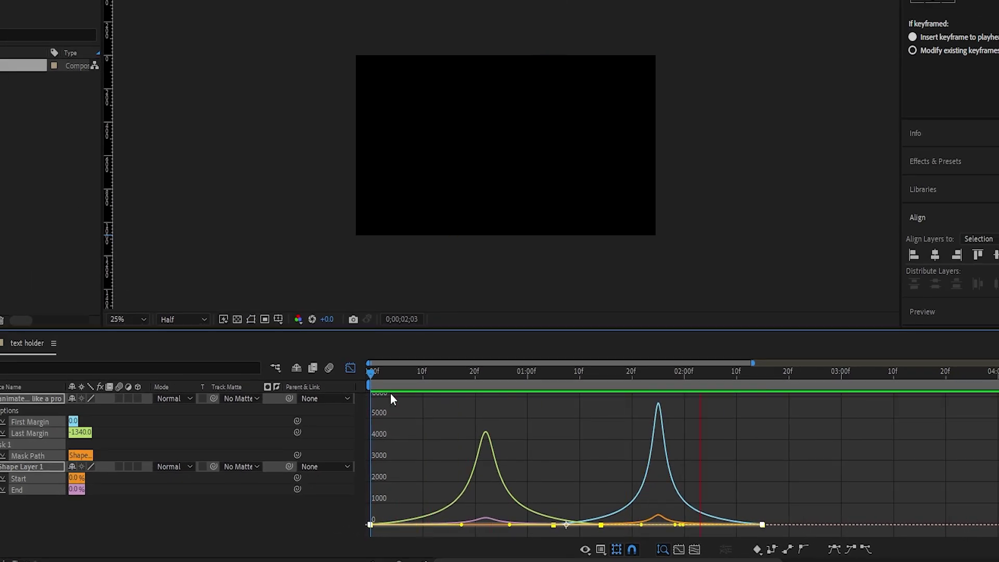
drag(404, 379, 653, 409)
click(350, 368)
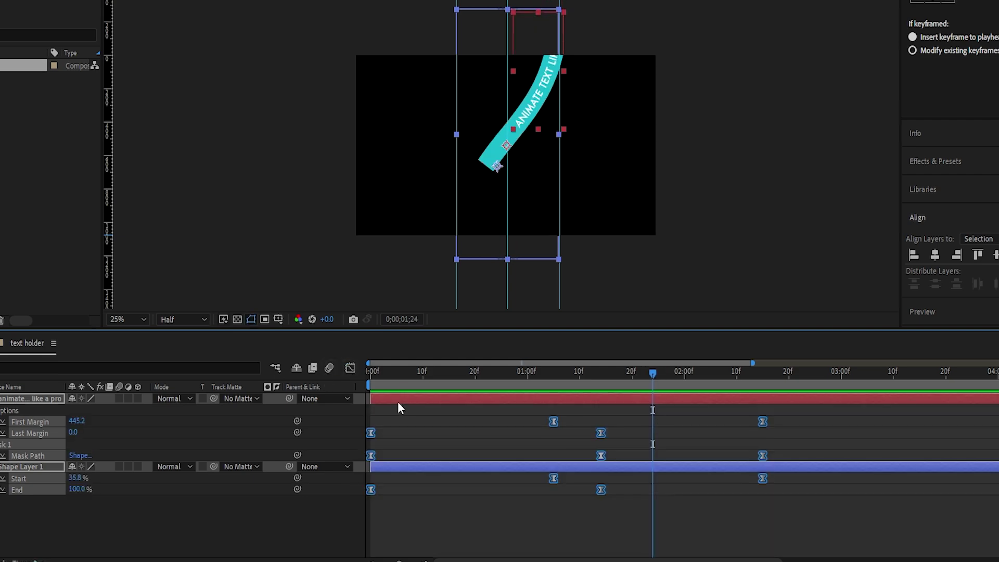
drag(458, 370, 350, 392)
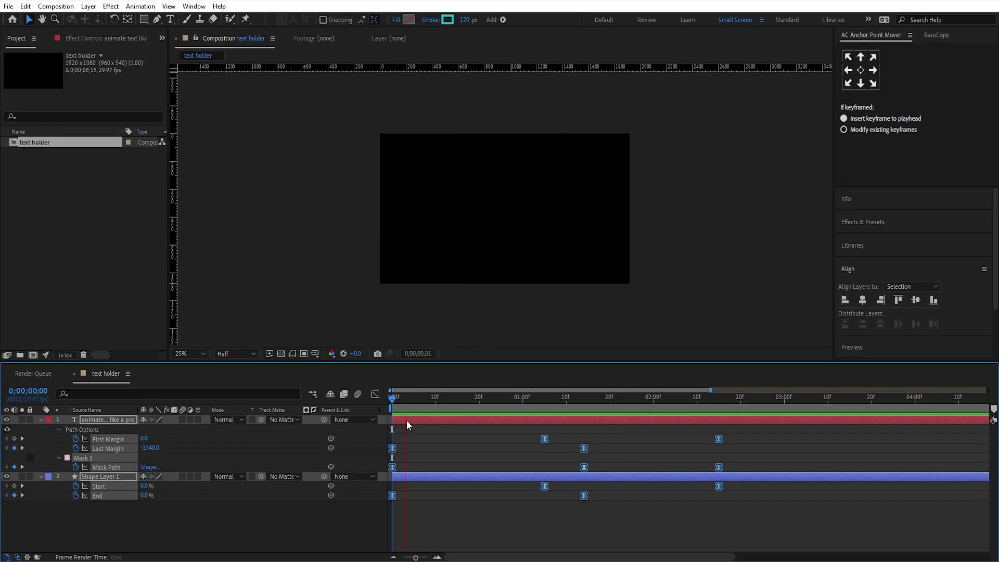
Step: Collapse the text and shape layers' properties and duplicate both layers
key(space)
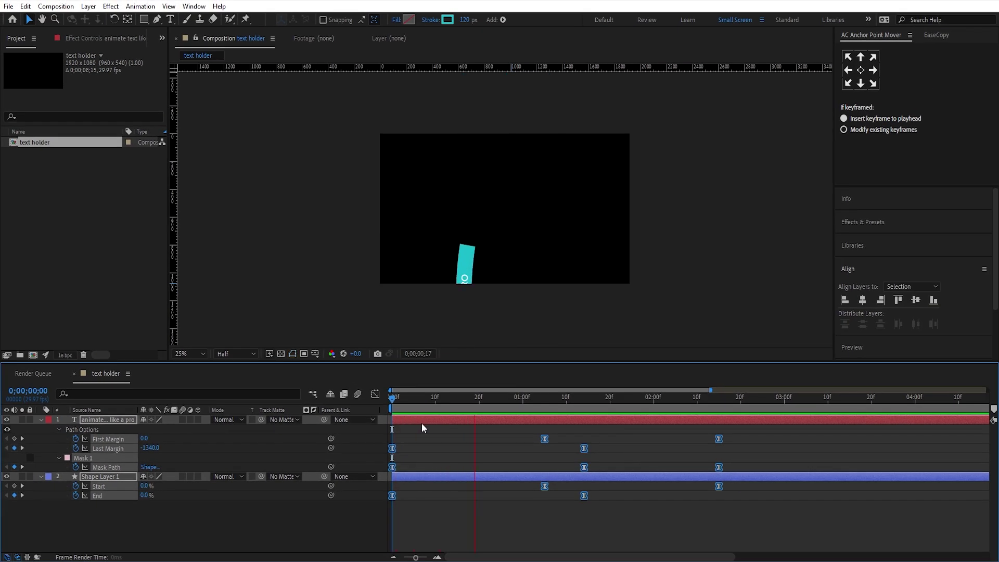
click(476, 510)
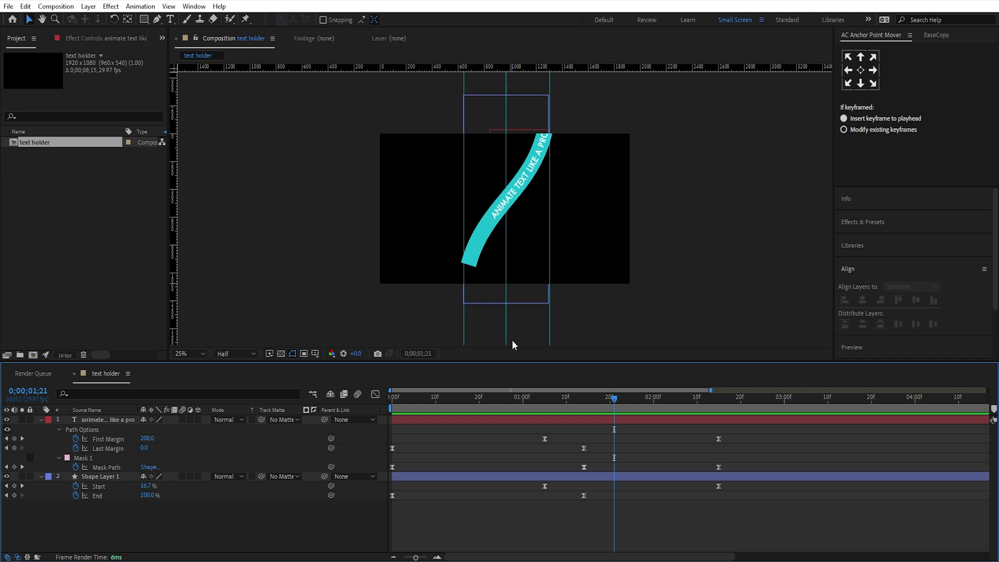
key(ctrl+a)
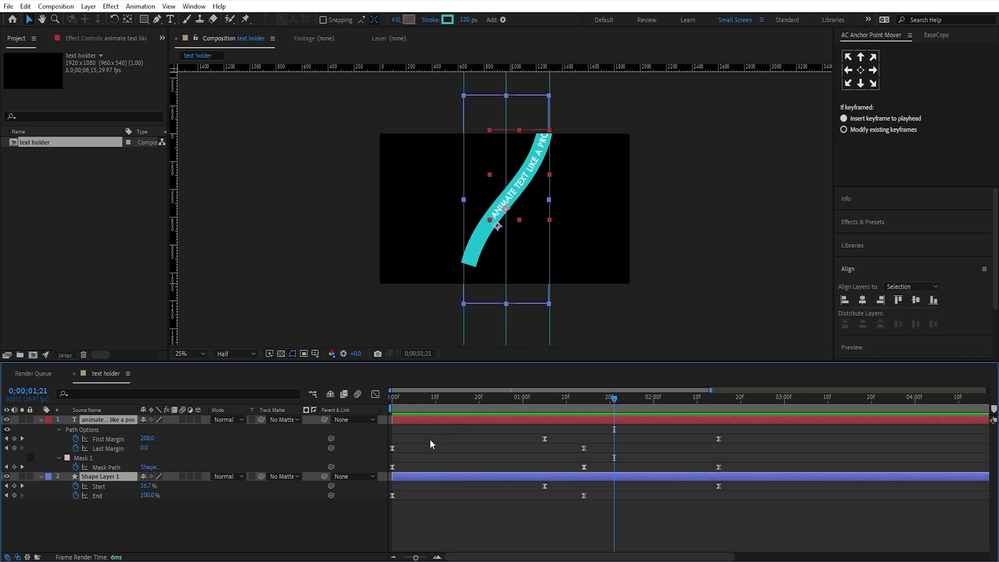
key(u)
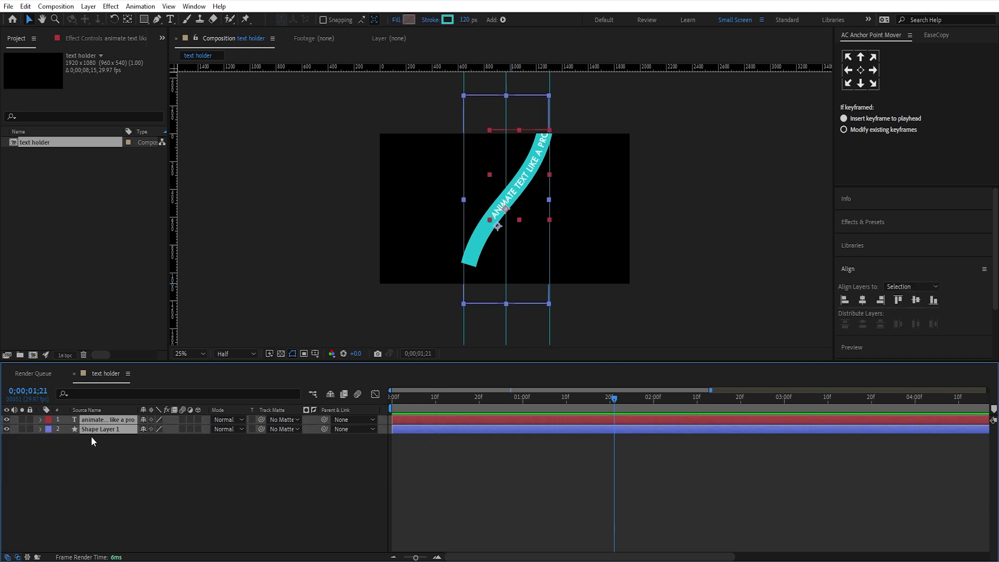
key(ctrl+d)
Step: Move the original text layer below Shape Layer 2 and hide it together with Shape Layer 1
click(108, 426)
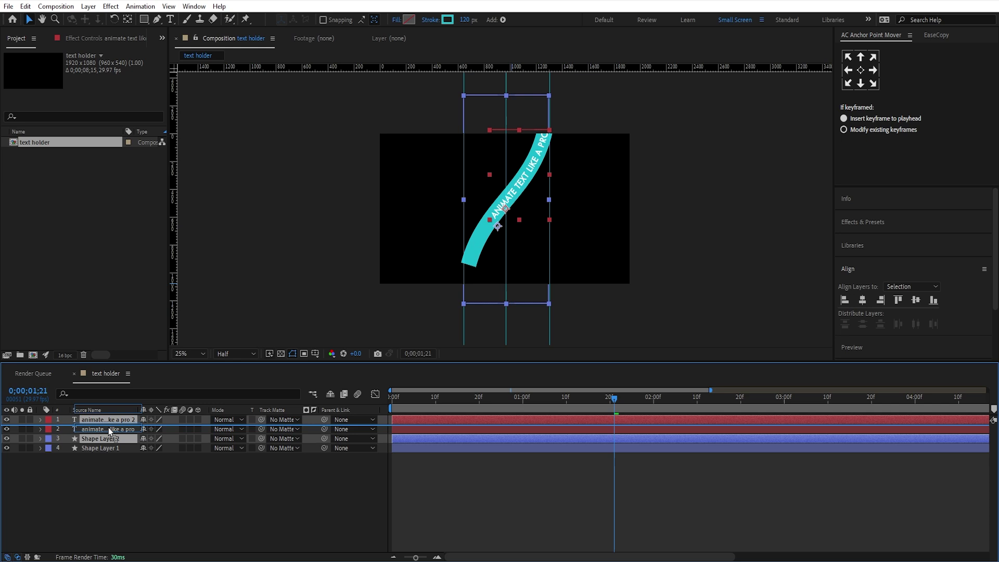
drag(108, 427, 80, 438)
shift+click(94, 449)
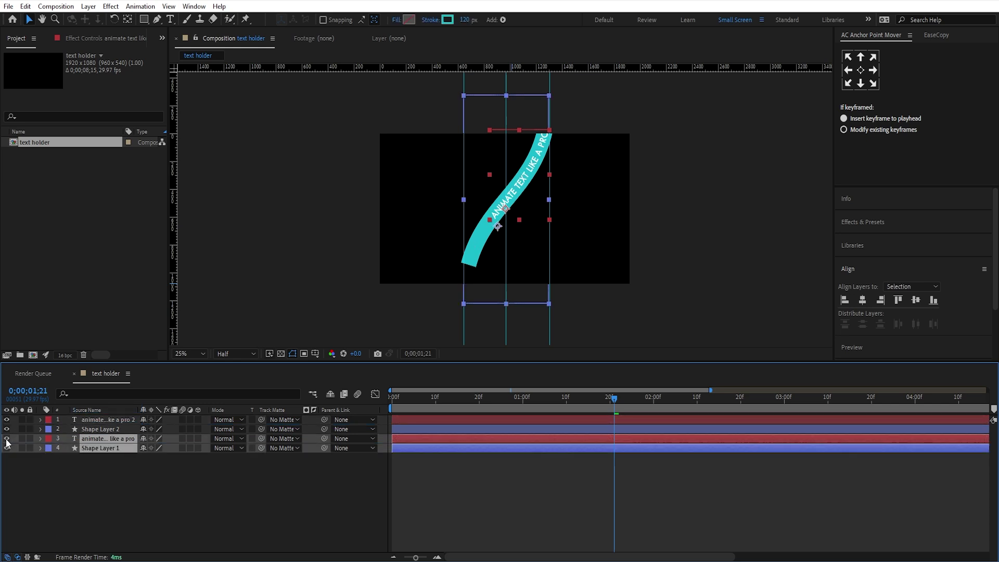
drag(6, 438, 6, 448)
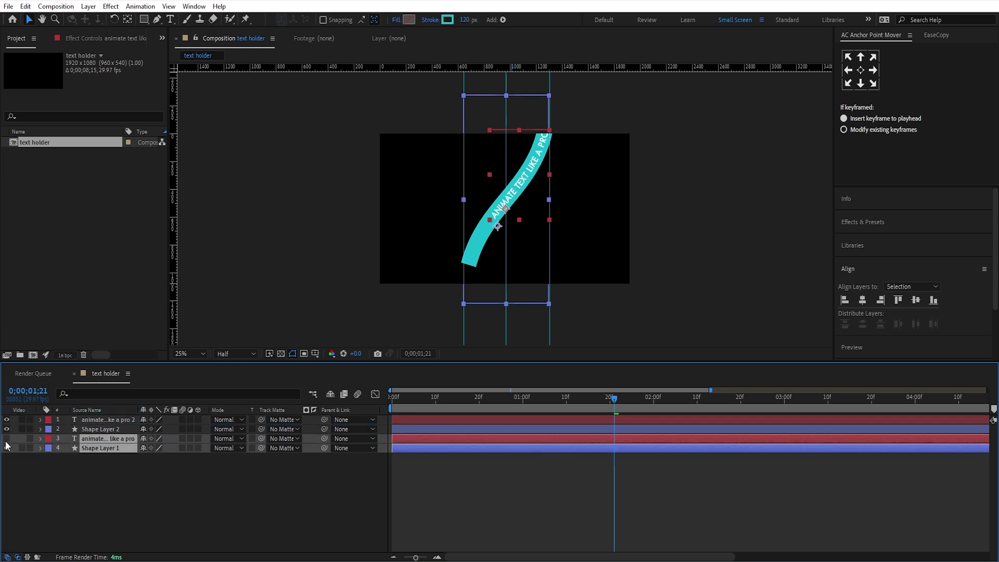
click(442, 474)
Step: Filter Shape Layer 2 and the duplicate text layer to show only their 'path' properties
click(473, 427)
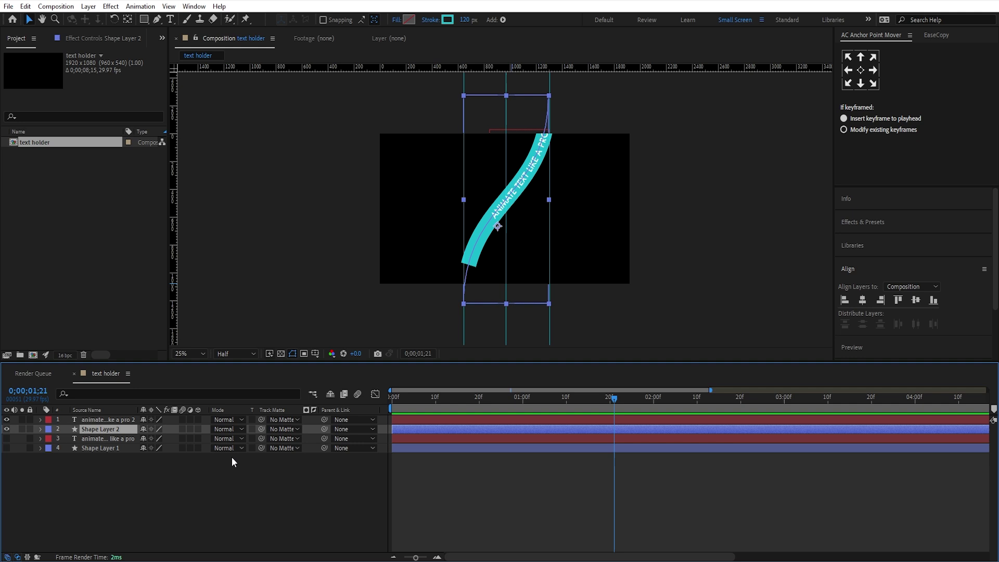
shift+click(123, 422)
click(148, 394)
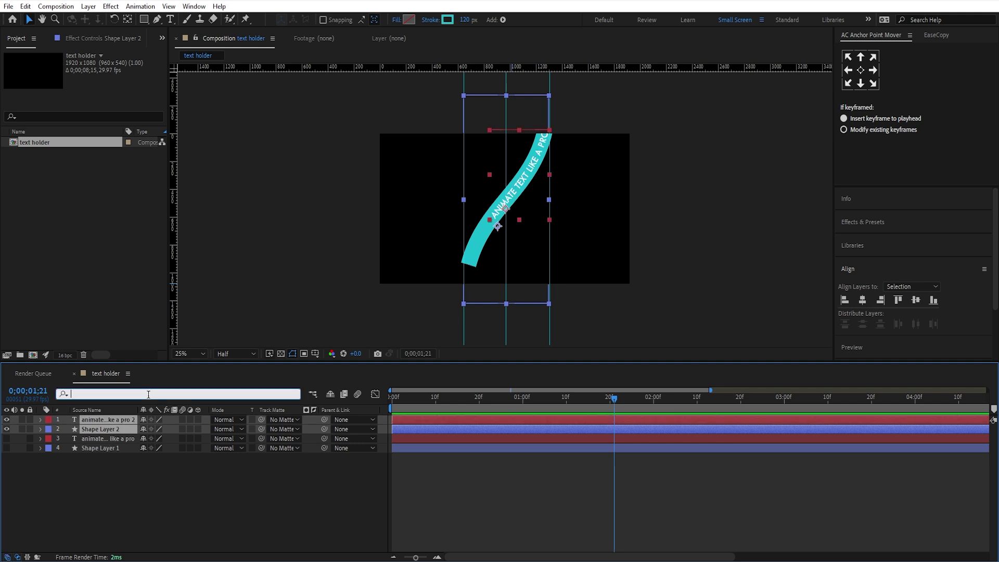
text(path)
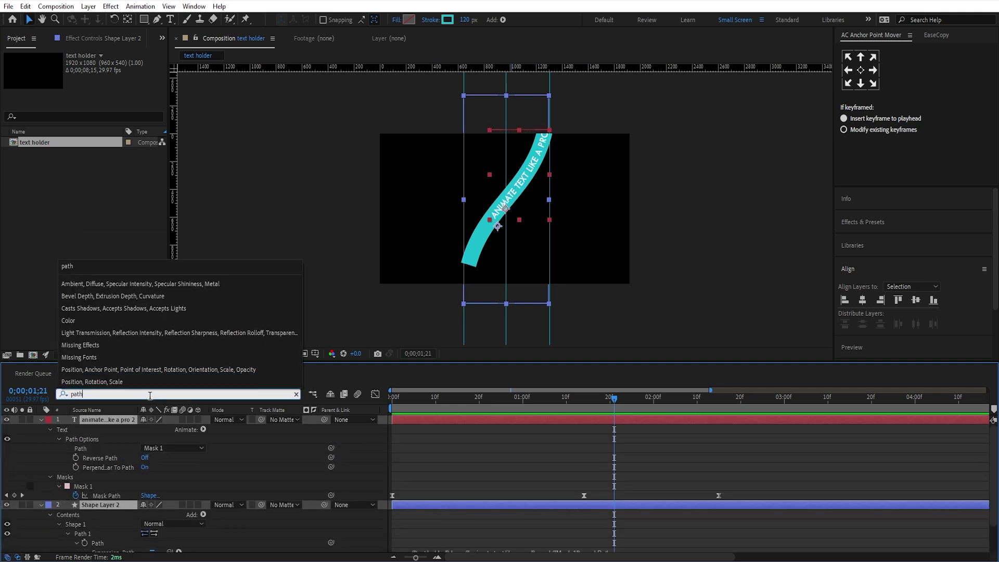
click(202, 452)
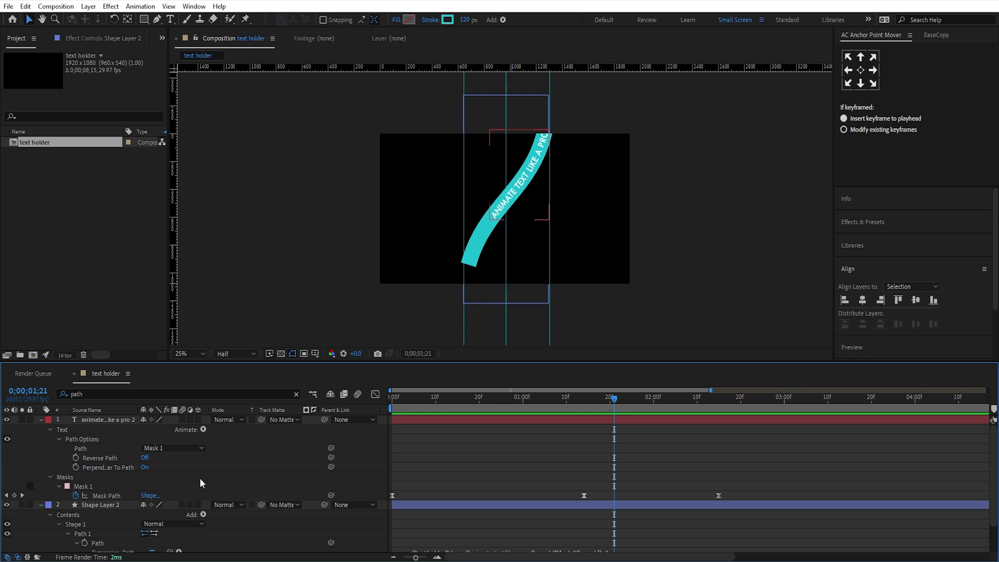
scroll(201, 480, down, 2)
scroll(488, 467, up, 2)
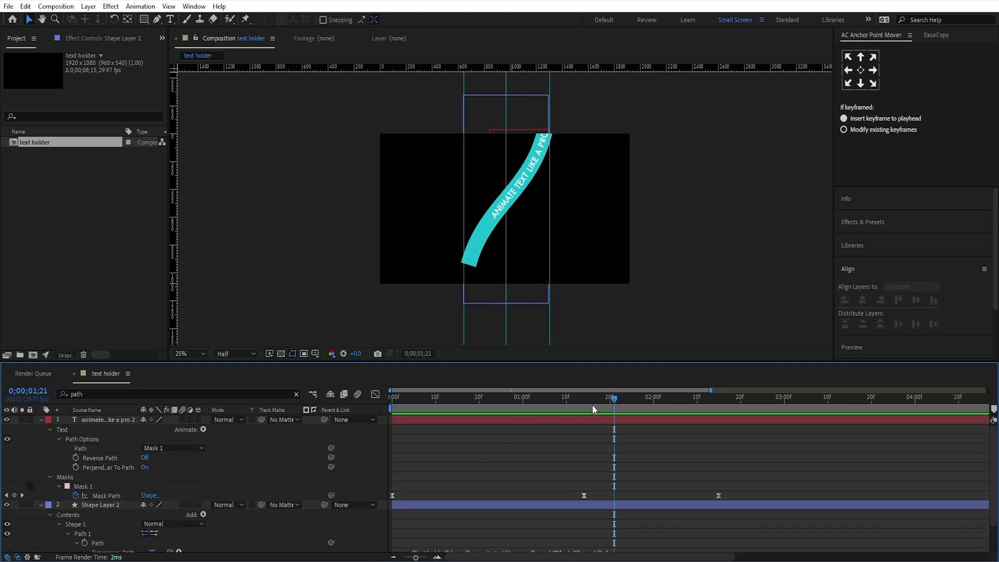
drag(592, 404, 585, 406)
scroll(585, 421, down, 2)
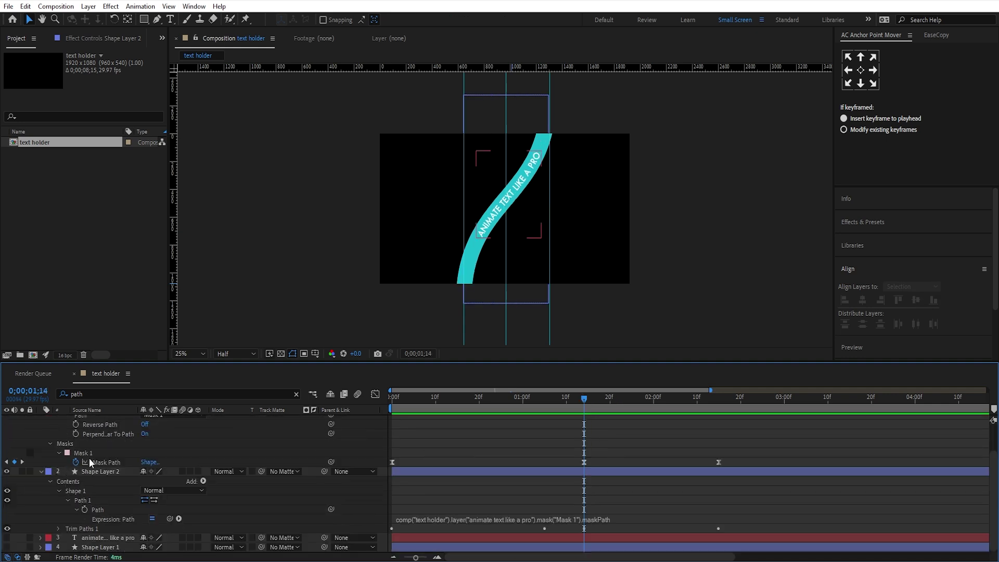
Step: Clear the duplicate text's Mask Path keyframes and paste it as a relative property link into Shape Layer 2's Path
click(76, 461)
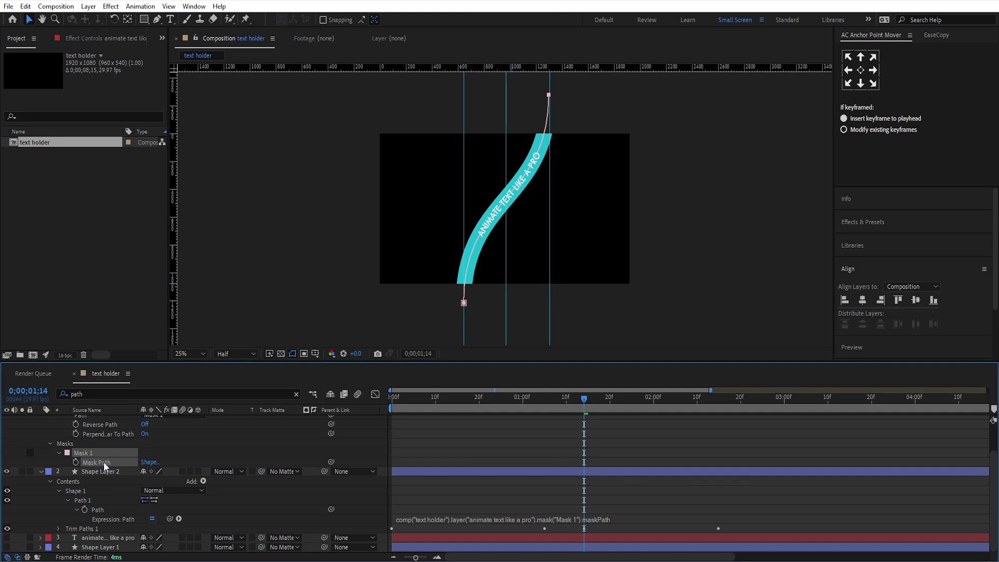
click(25, 6)
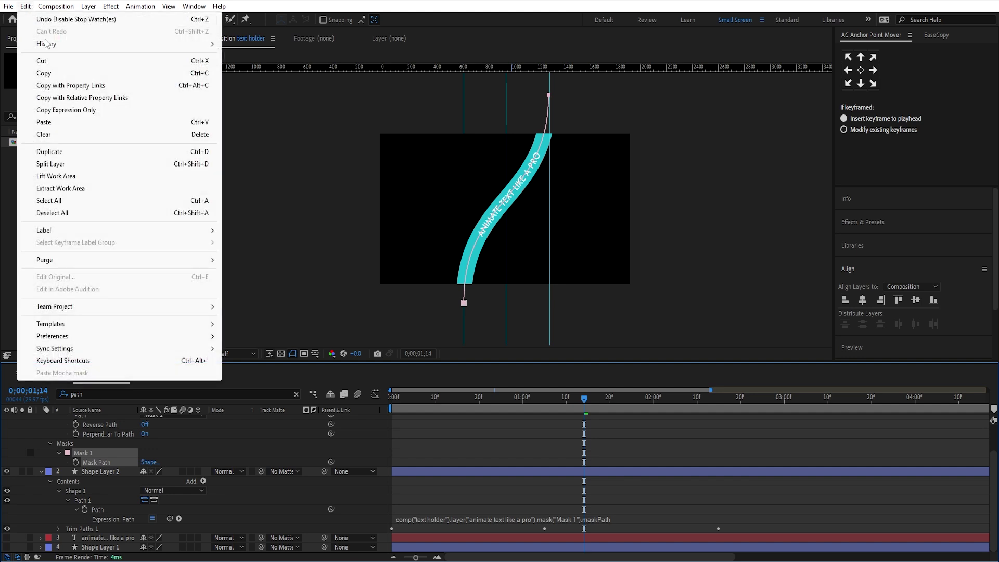
click(87, 99)
click(83, 509)
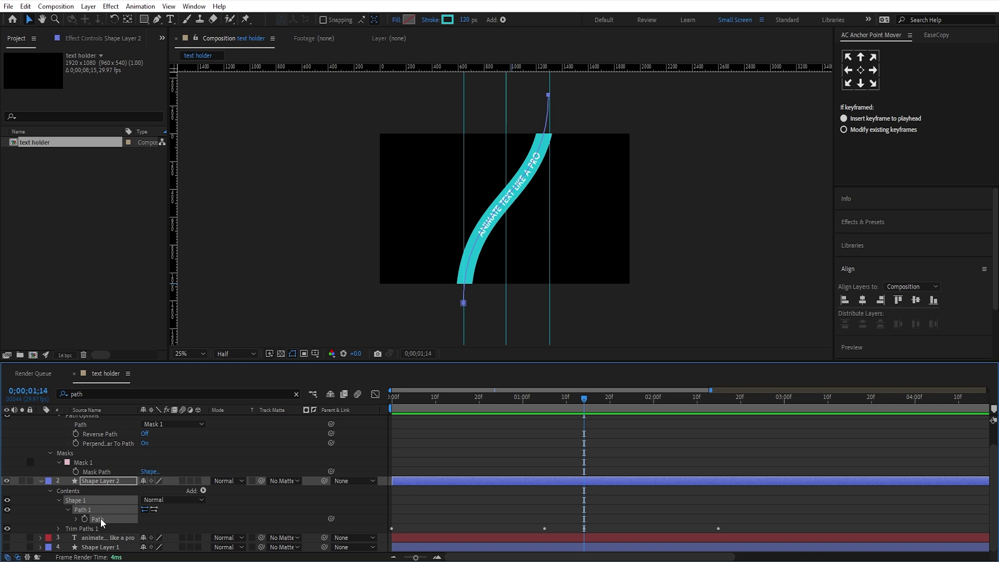
key(ctrl+v)
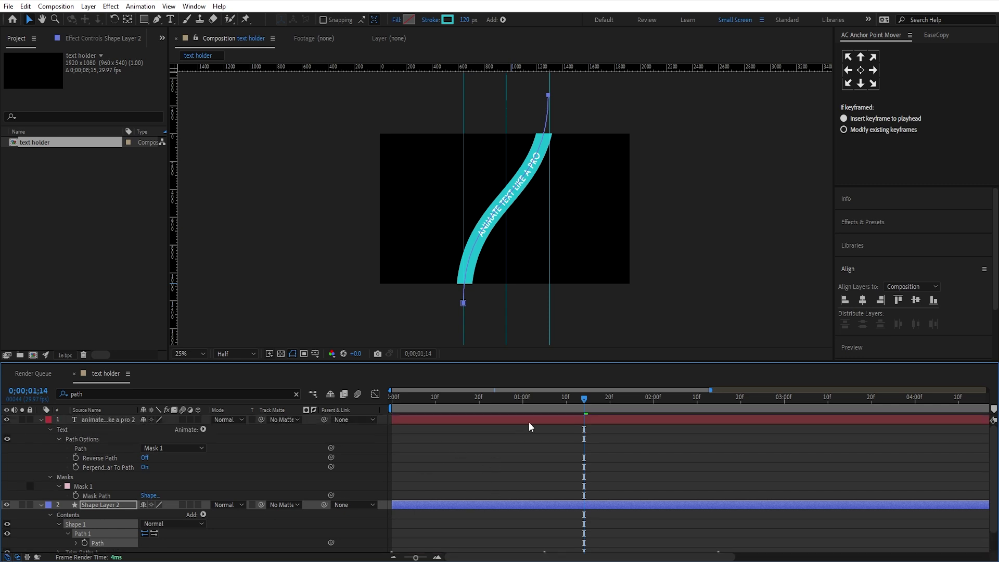
Step: Keyframe the duplicate text's Mask Path and drag its top and bottom points into an S-curve
key(m)
click(76, 439)
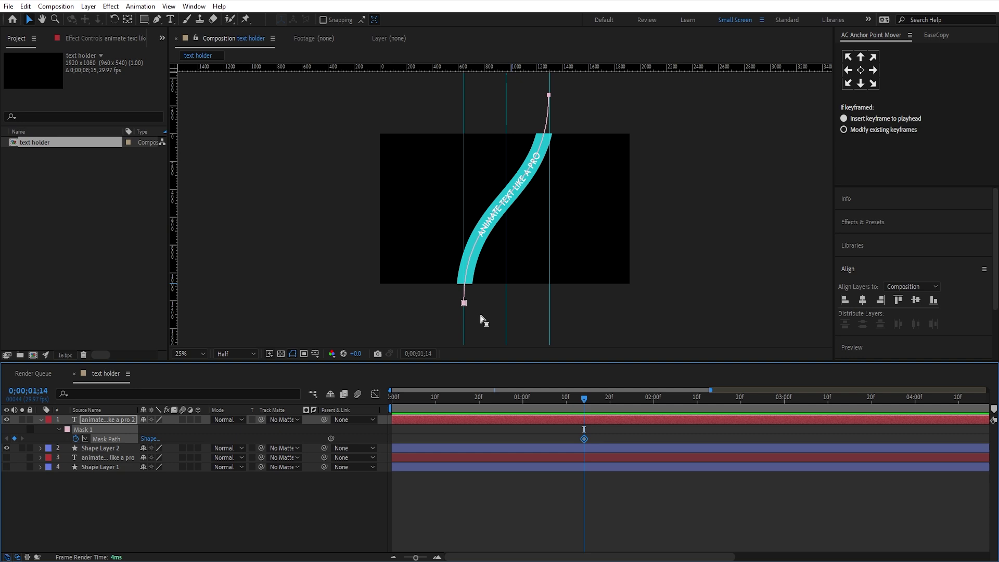
click(395, 267)
drag(464, 304, 553, 301)
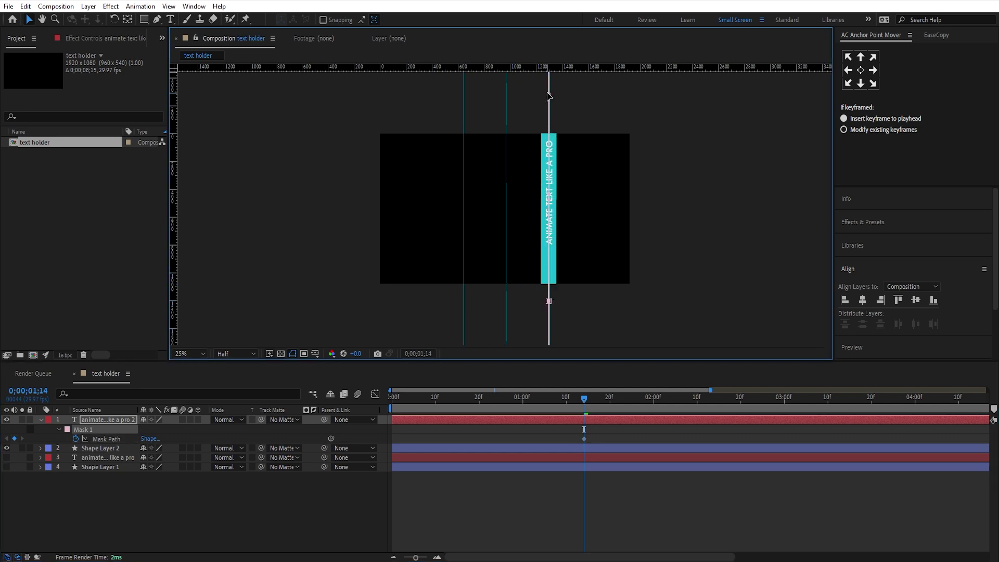
drag(549, 96, 467, 108)
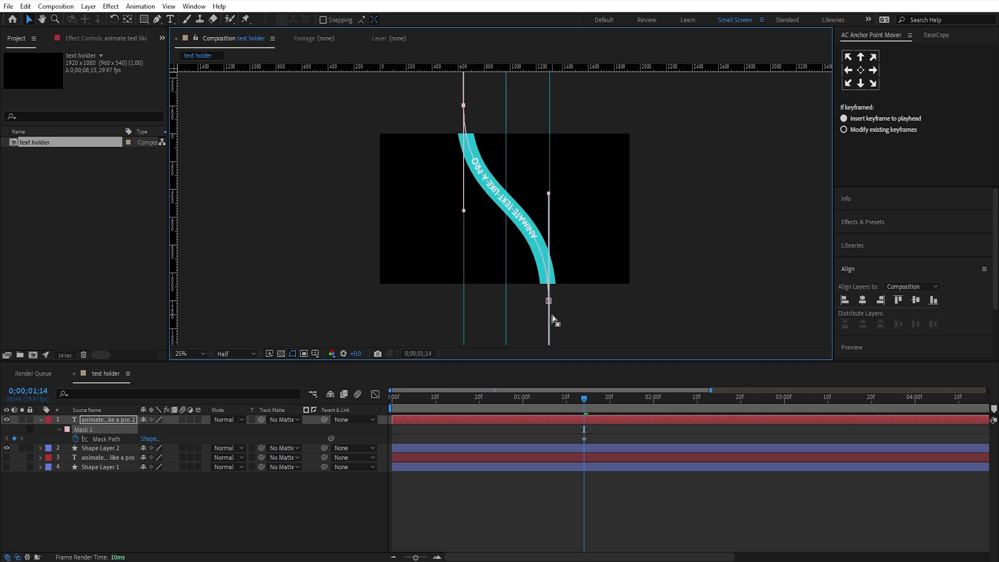
drag(549, 301, 549, 309)
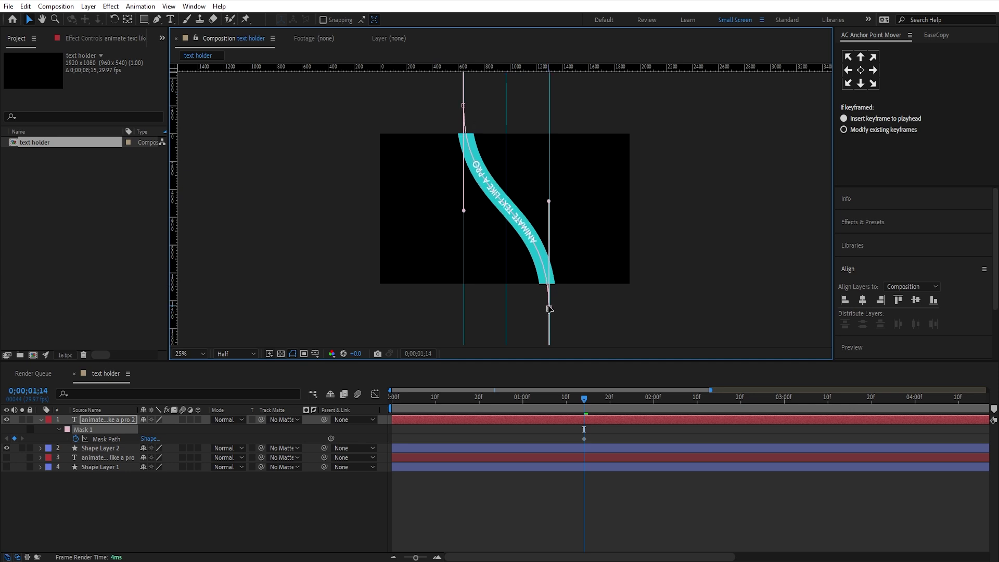
Step: Reshape the mask with Bezier handles at frame 0 and into an arc at 2;15
click(560, 414)
key(u)
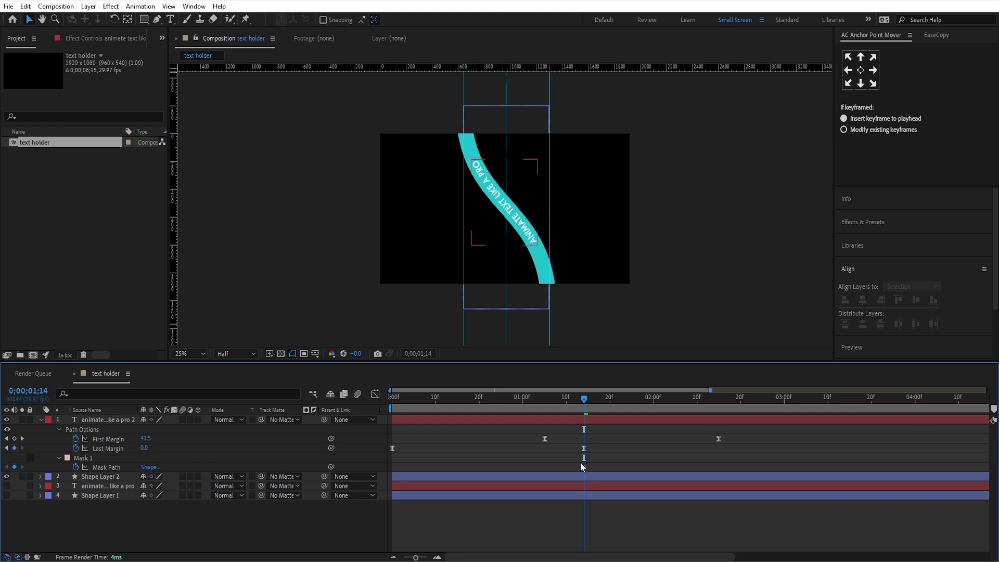
drag(464, 401, 391, 426)
click(117, 467)
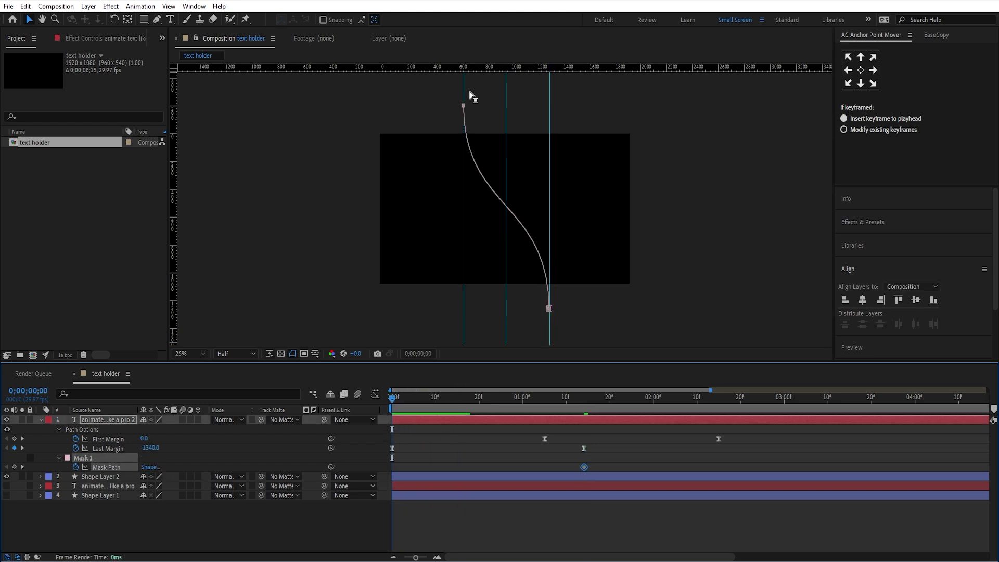
click(463, 105)
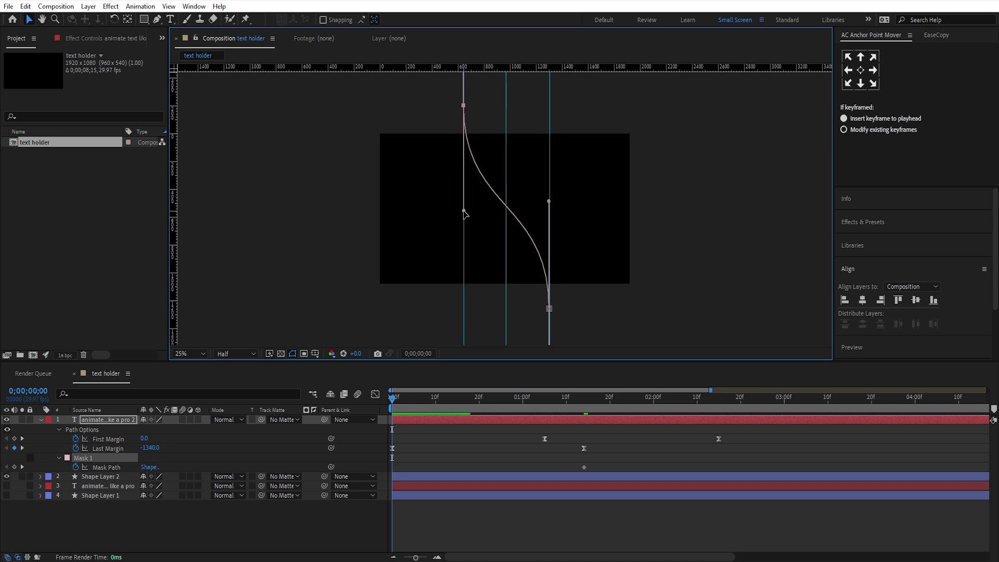
drag(463, 211, 549, 133)
drag(420, 407, 719, 420)
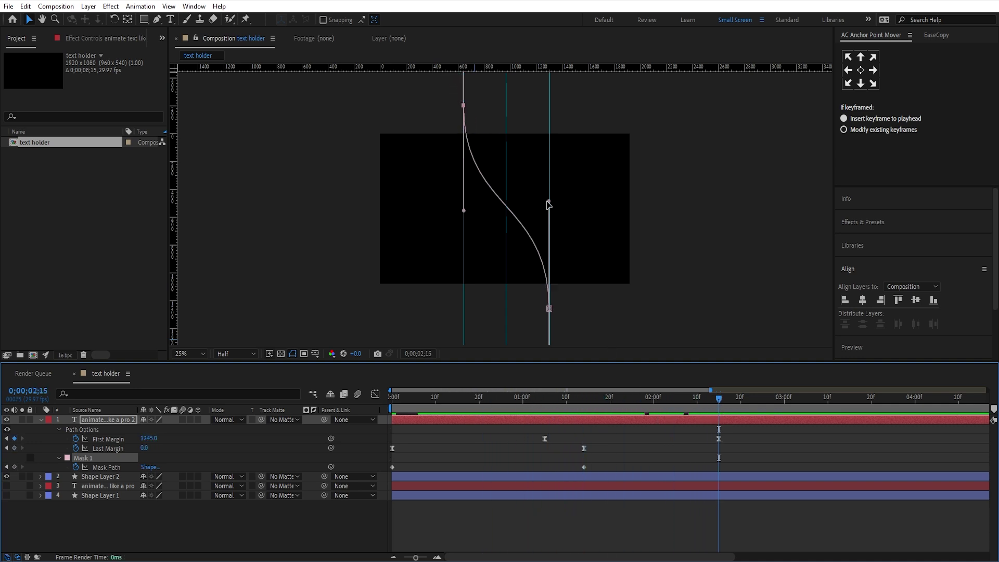
drag(547, 203, 471, 263)
Step: Easy-ease the three Mask Path keyframes with F9 and raise their influence for sharper speed peaks
drag(749, 456, 365, 478)
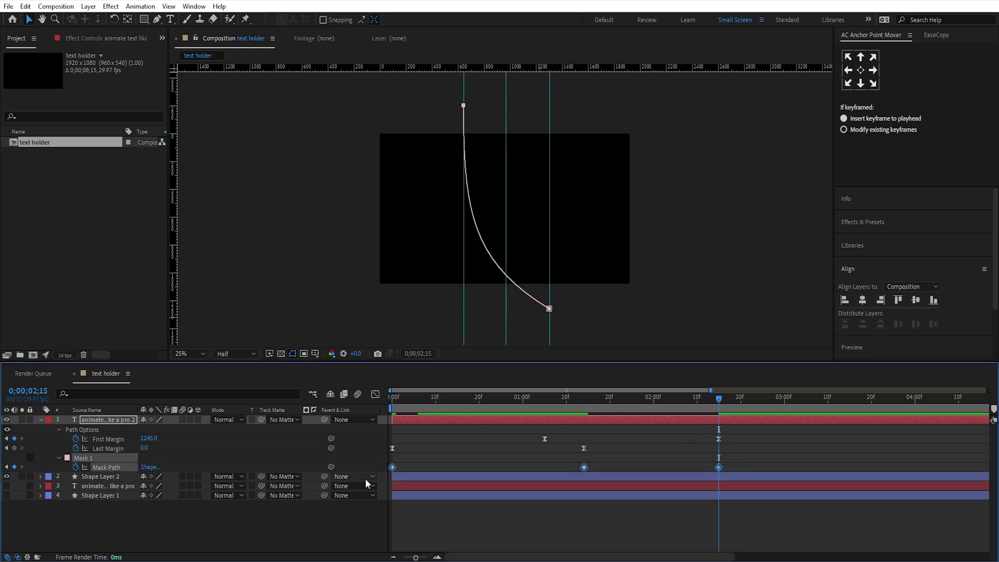
key(F9)
click(375, 395)
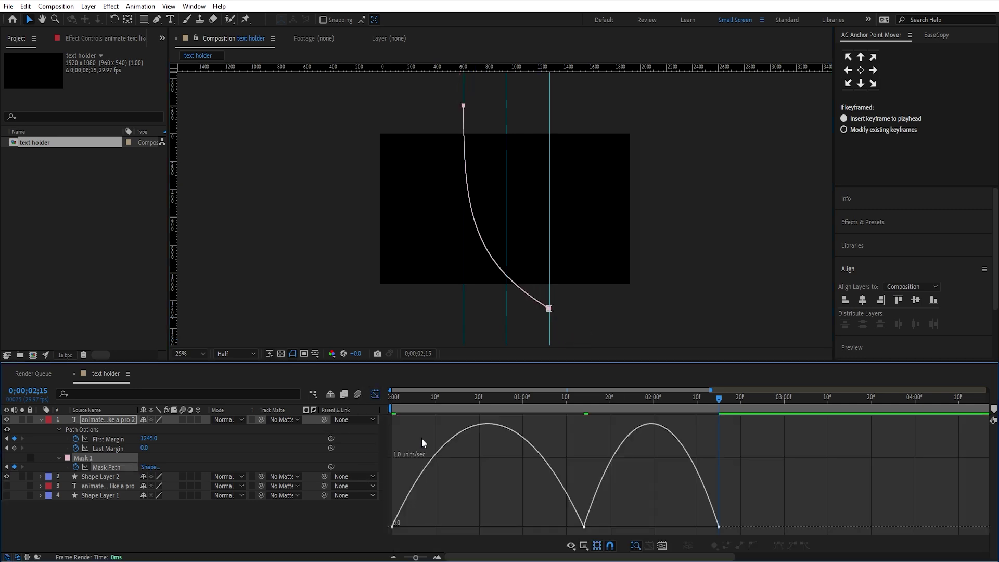
drag(777, 500, 446, 542)
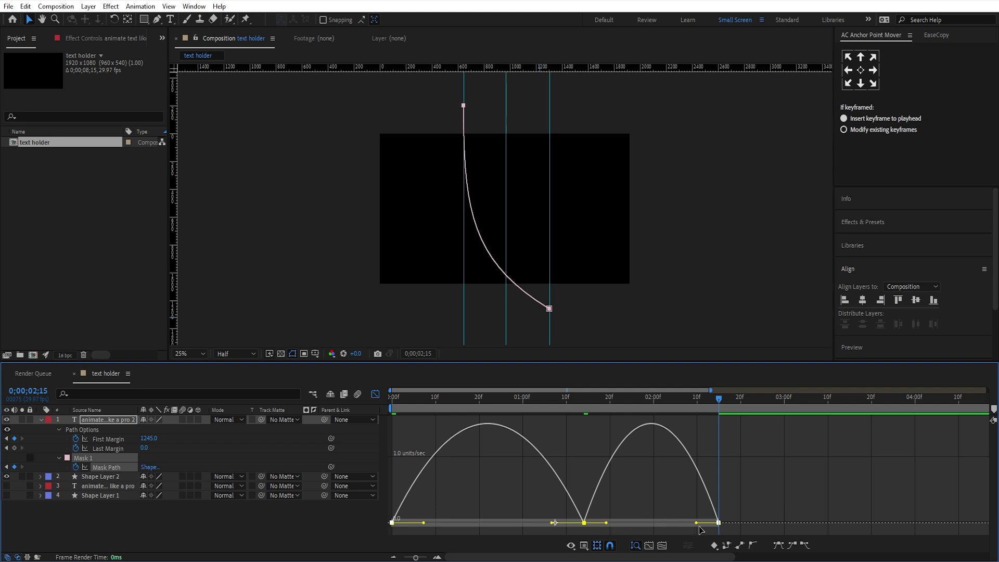
drag(696, 523, 637, 526)
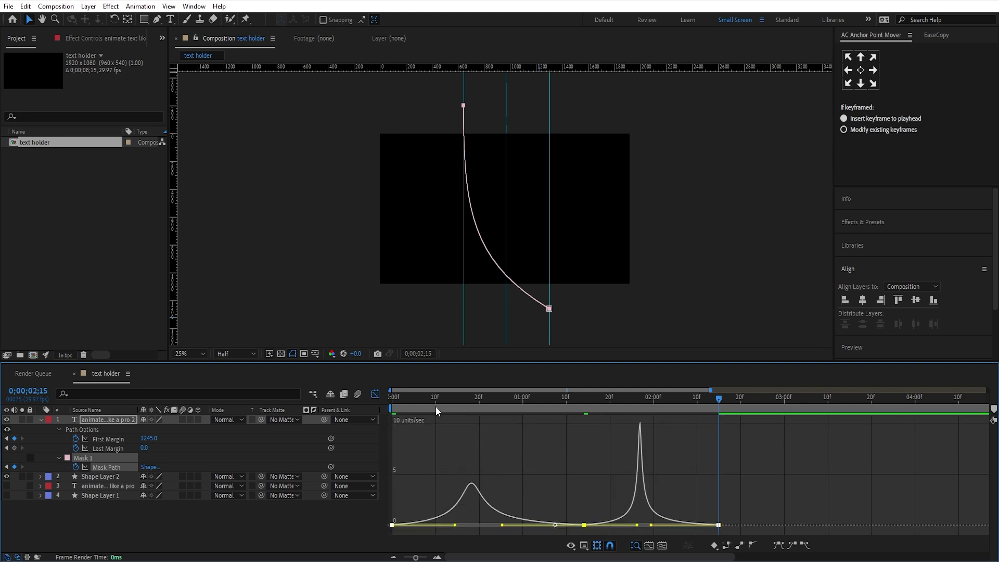
Step: Preview the path morph from the start to 0;00;01;07, then return to layer bars and reselect the duplicate text
key(Home)
key(space)
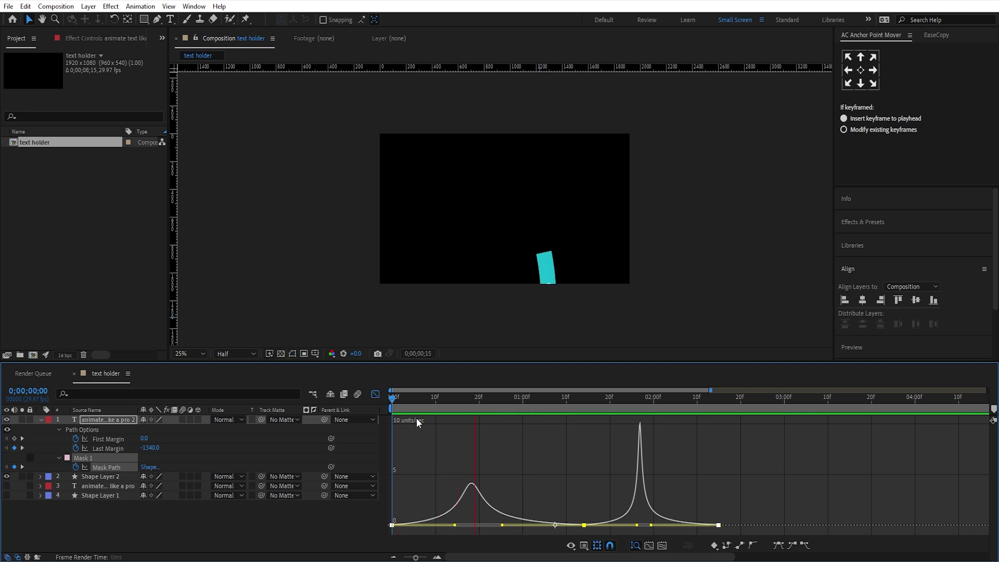
drag(432, 410, 557, 419)
key(space)
click(375, 394)
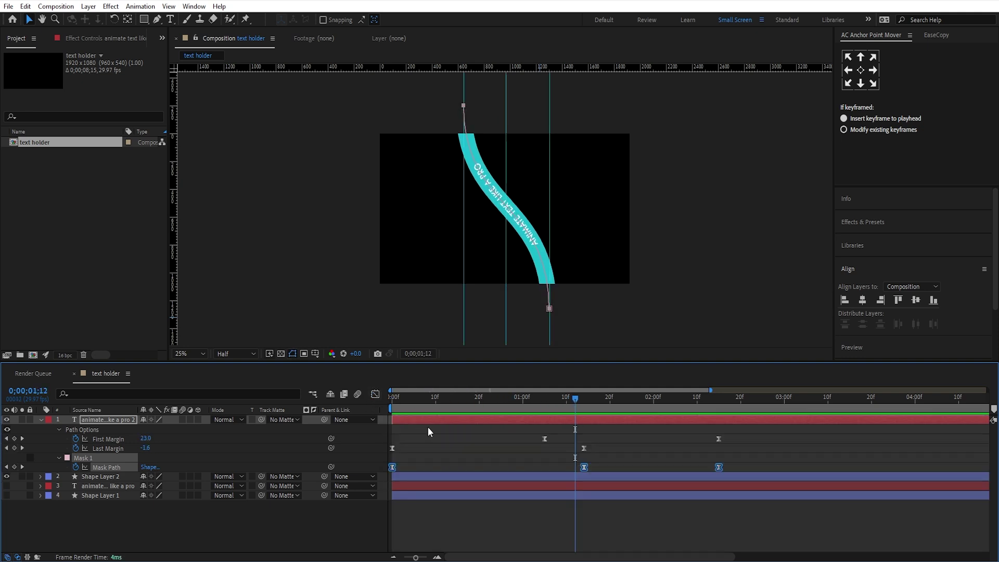
click(612, 433)
click(610, 423)
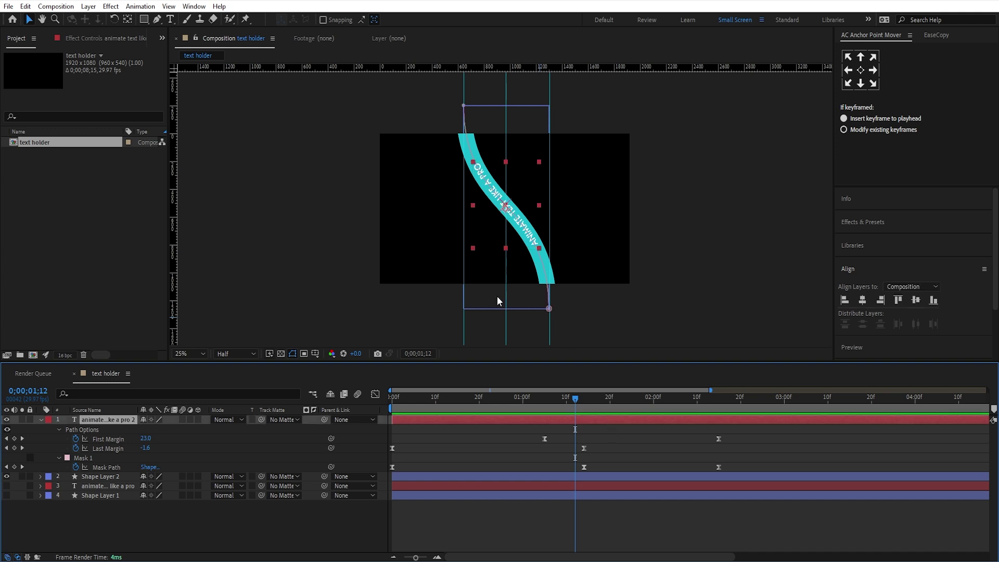
Step: Paste SMOOTH TEXT REVEAL EFFECTS into the path text and preview its reveal up to 0;00;01;07
double_click(72, 422)
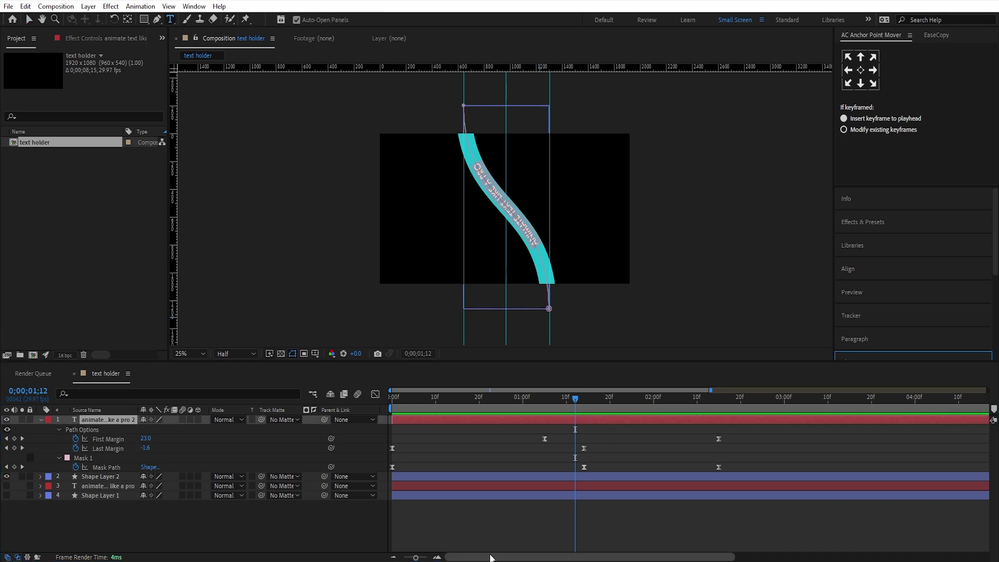
key(ctrl+v)
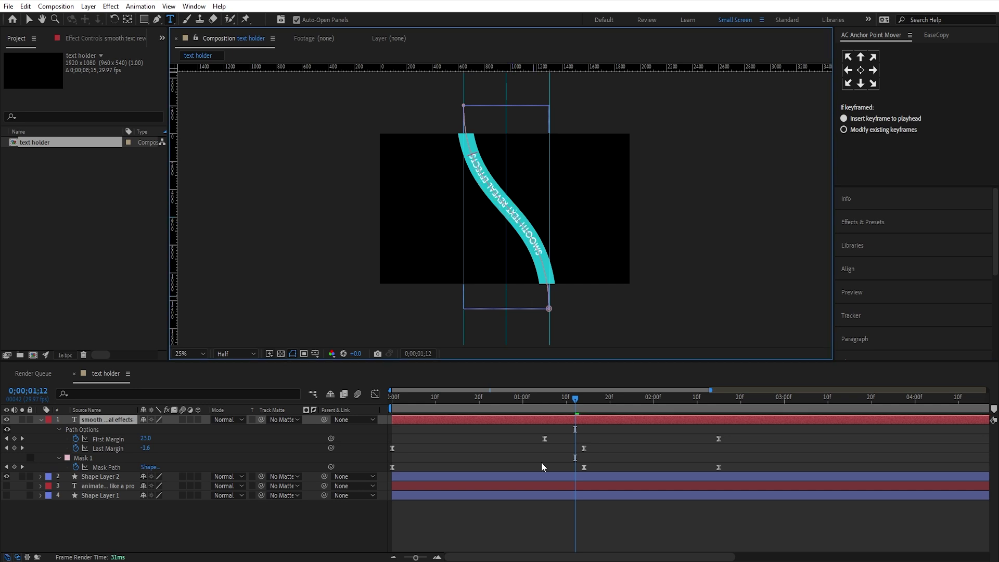
click(520, 504)
drag(546, 408, 382, 407)
key(space)
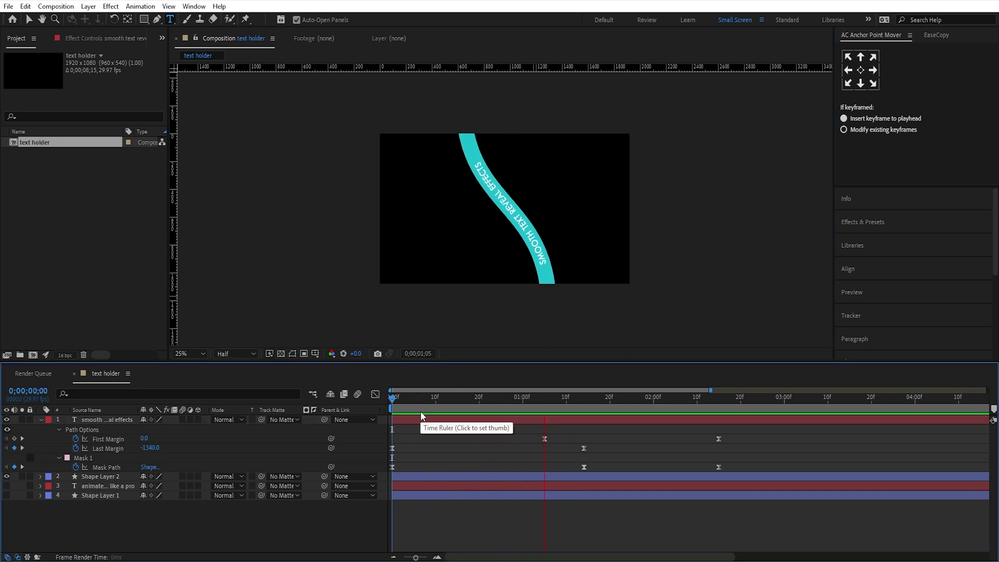
drag(442, 411, 552, 414)
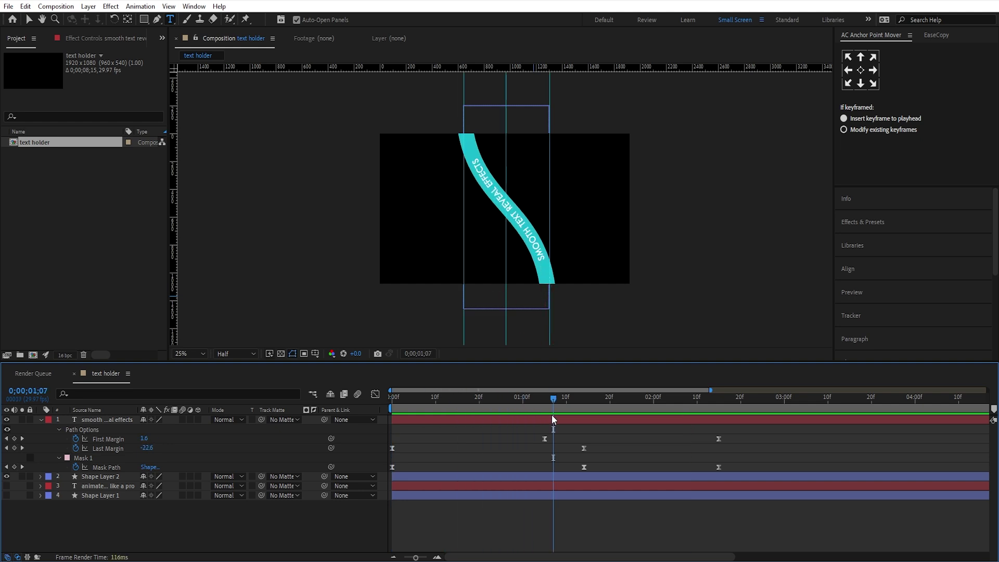
click(518, 476)
Step: Duplicate the curved stroke and its text, move the copies to the bottom, and hide the originals
ctrl+click(114, 418)
key(ctrl+d)
drag(113, 418, 110, 530)
click(182, 545)
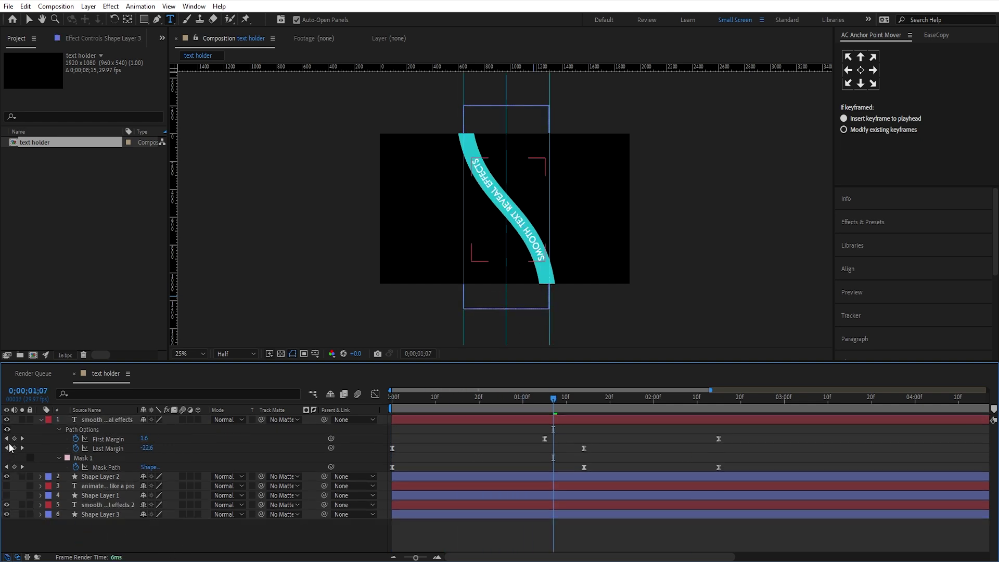
click(6, 475)
click(6, 419)
click(473, 515)
key(v)
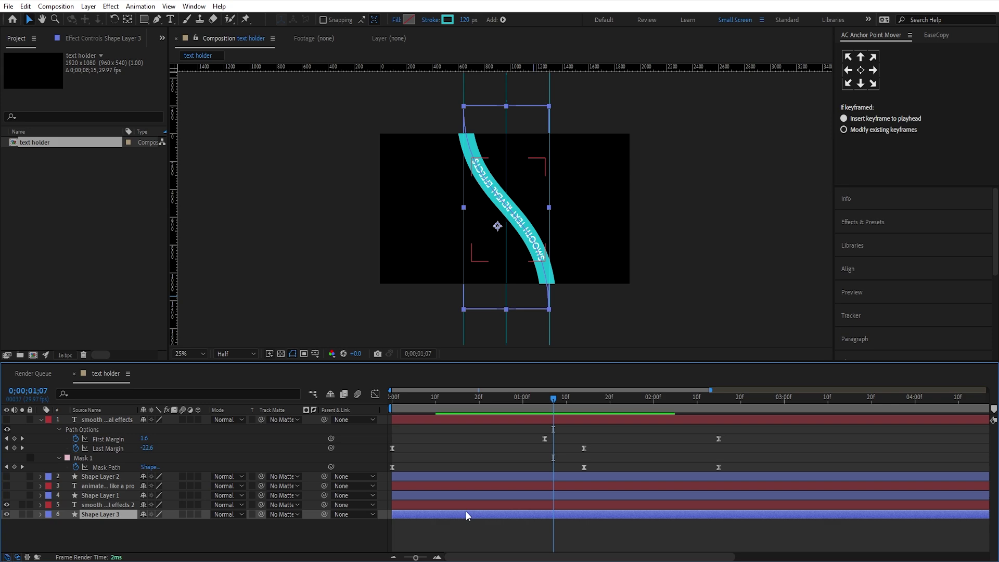
Step: Filter the copied layers for 'path' and remove the copied text's Mask Path keyframes
ctrl+click(107, 505)
click(148, 393)
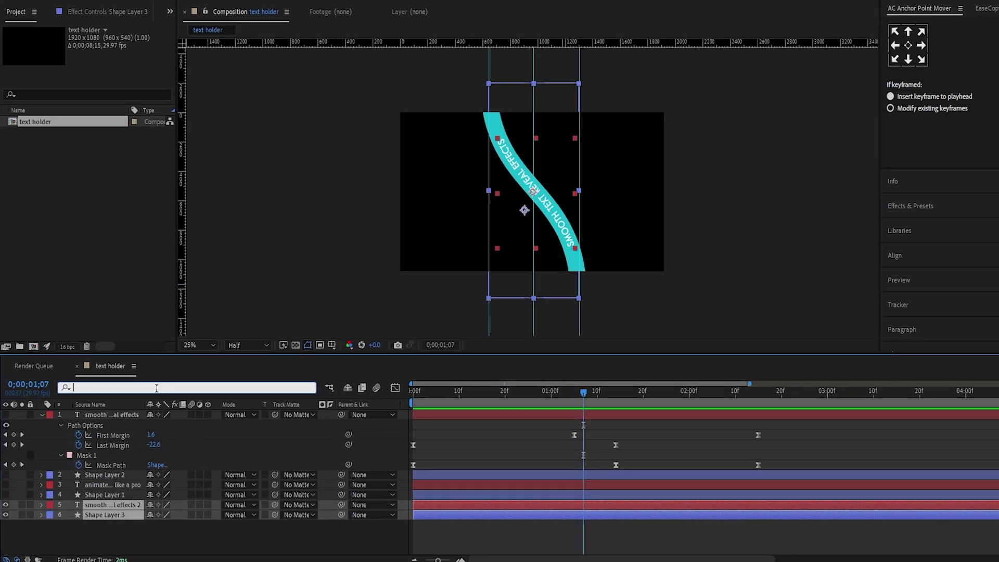
text(path)
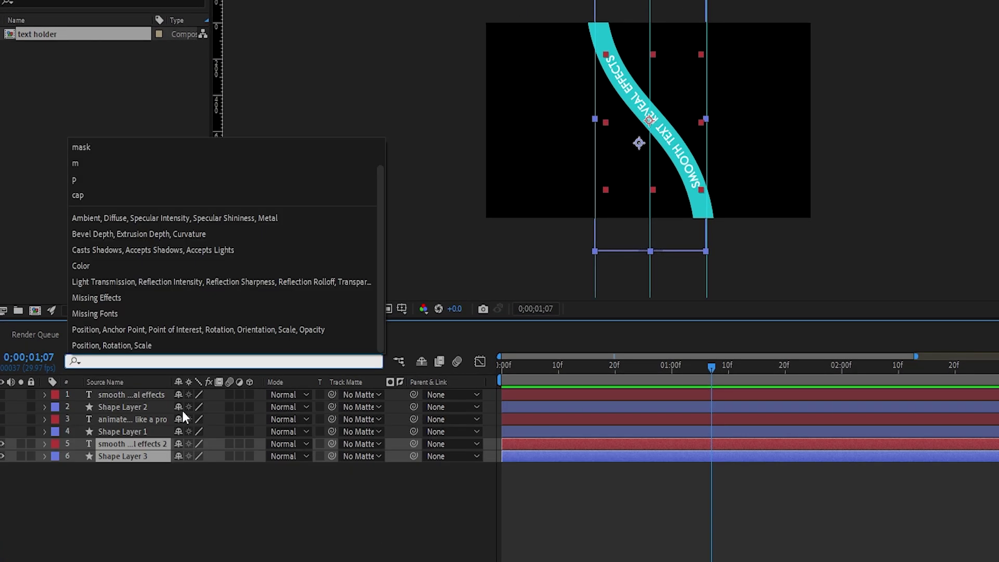
scroll(196, 539, down, 1)
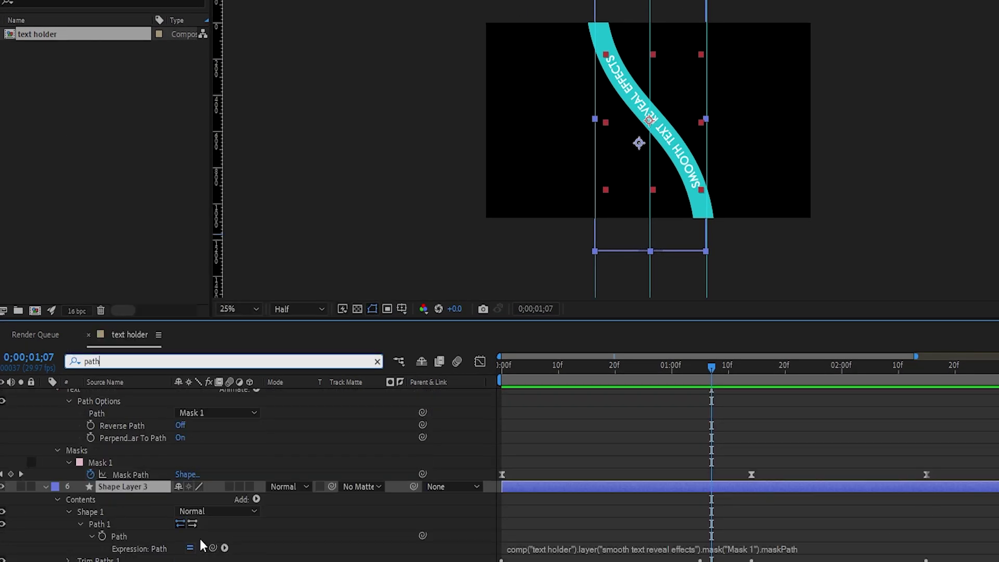
scroll(196, 539, up, 1)
click(91, 512)
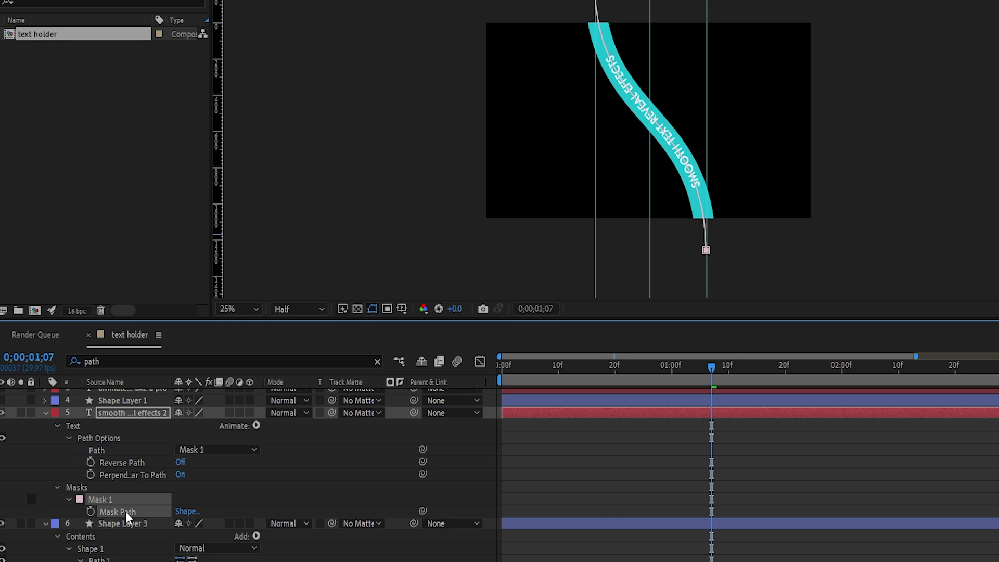
Step: Link Shape Layer 3's Path to Mask 1 of 'smooth text reveal effects 2'
key(ctrl+v)
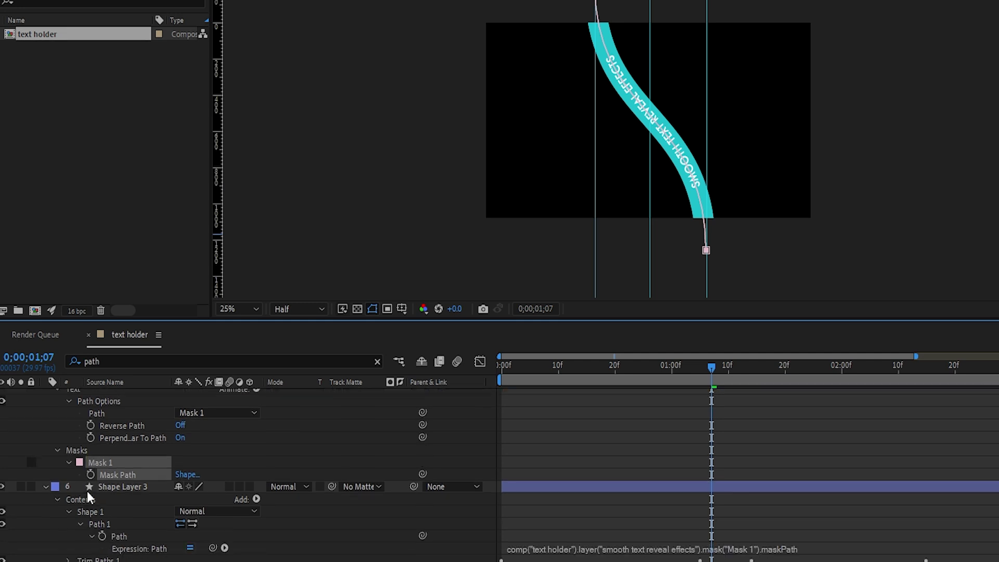
click(136, 535)
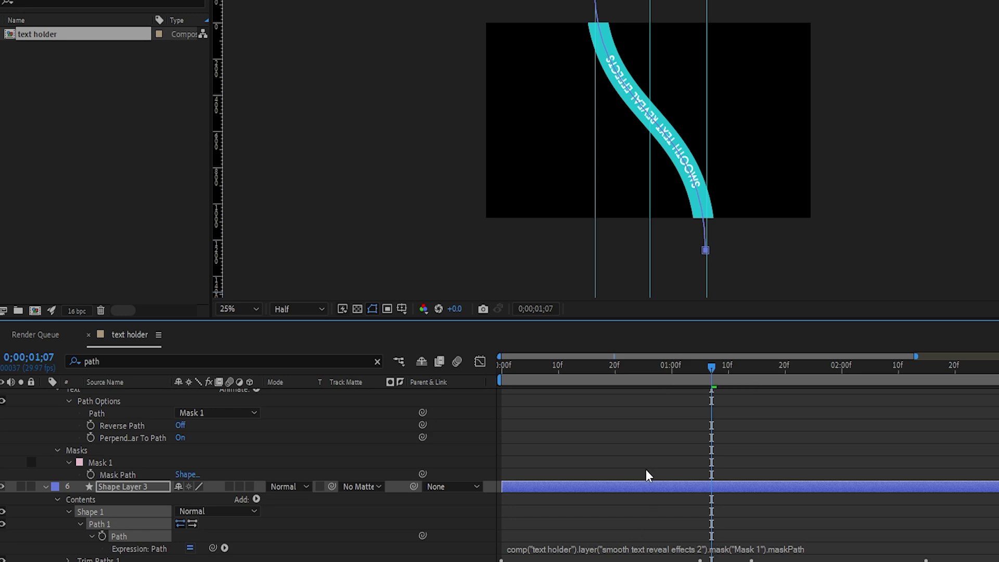
scroll(648, 475, up, 2)
click(700, 401)
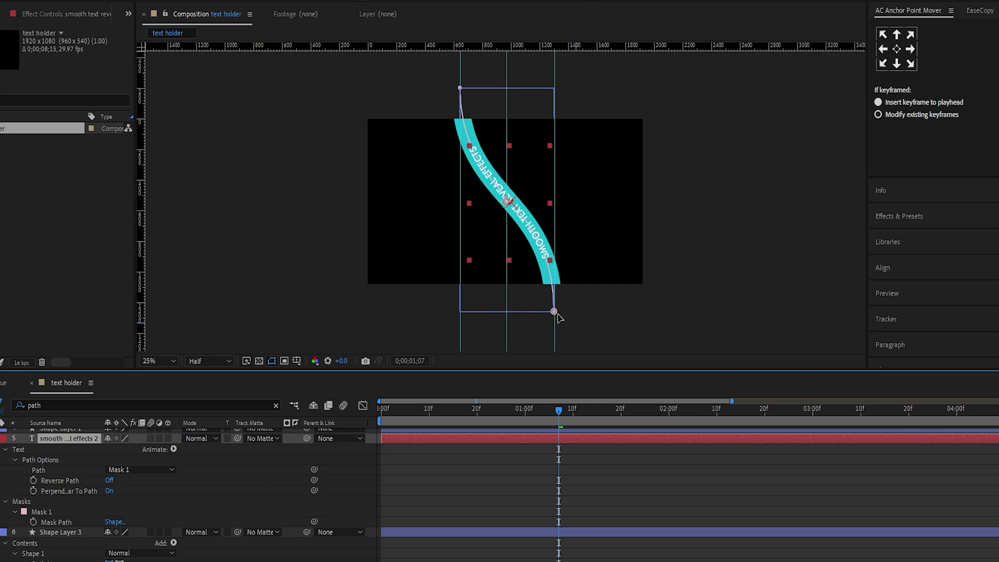
Step: Drag both ends of the copied text's mask onto the centre guide so the path runs vertically
drag(553, 311, 505, 315)
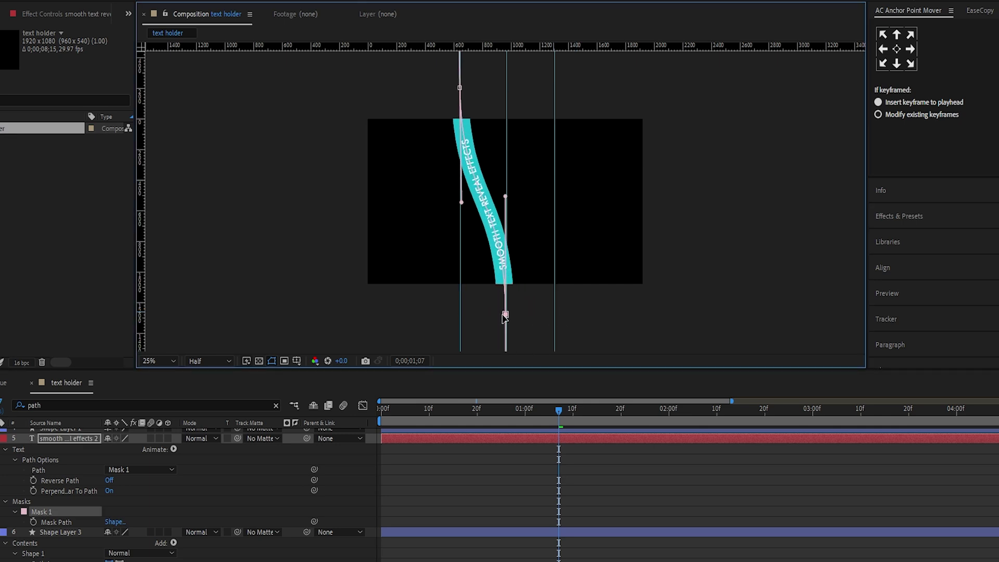
drag(460, 87, 506, 89)
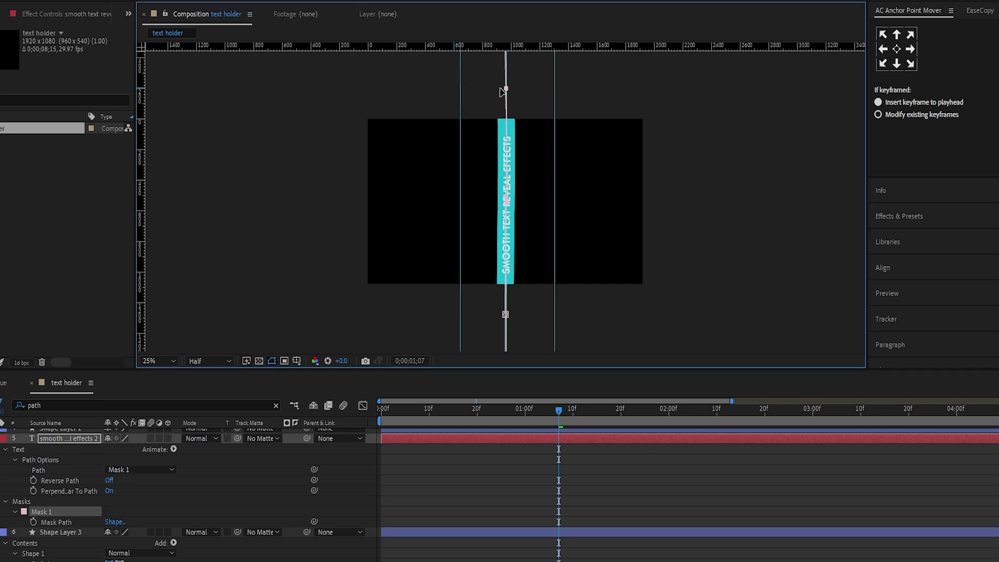
scroll(482, 475, up, 2)
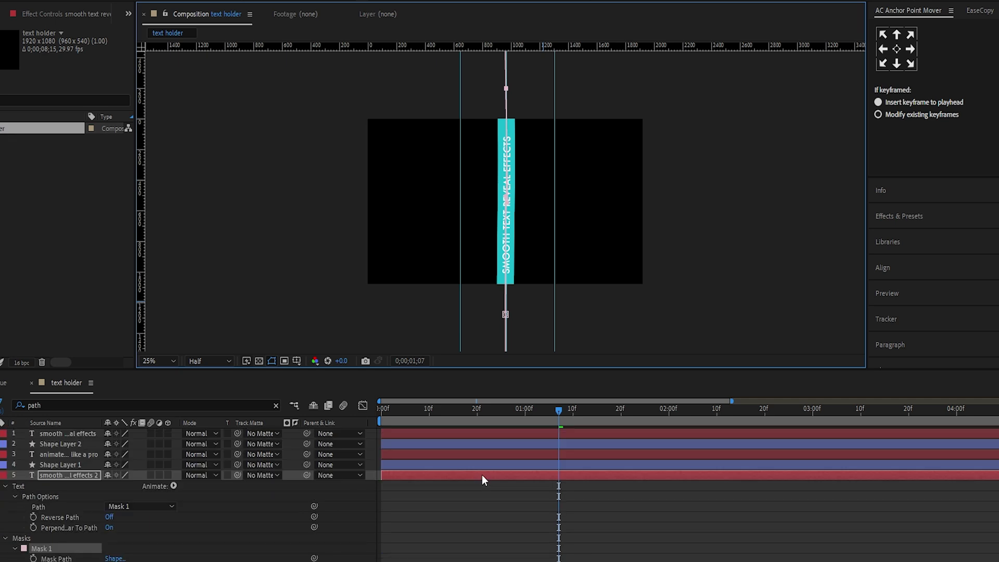
Step: Change the copied path text to 'easy text animation'
click(32, 473)
key(Return)
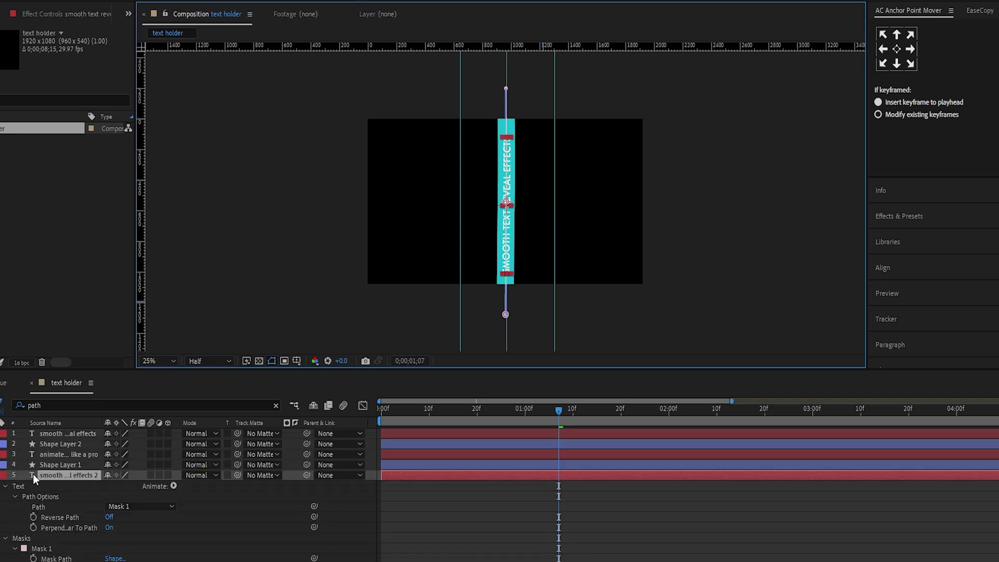
text(easy)
key(Return)
text(t)
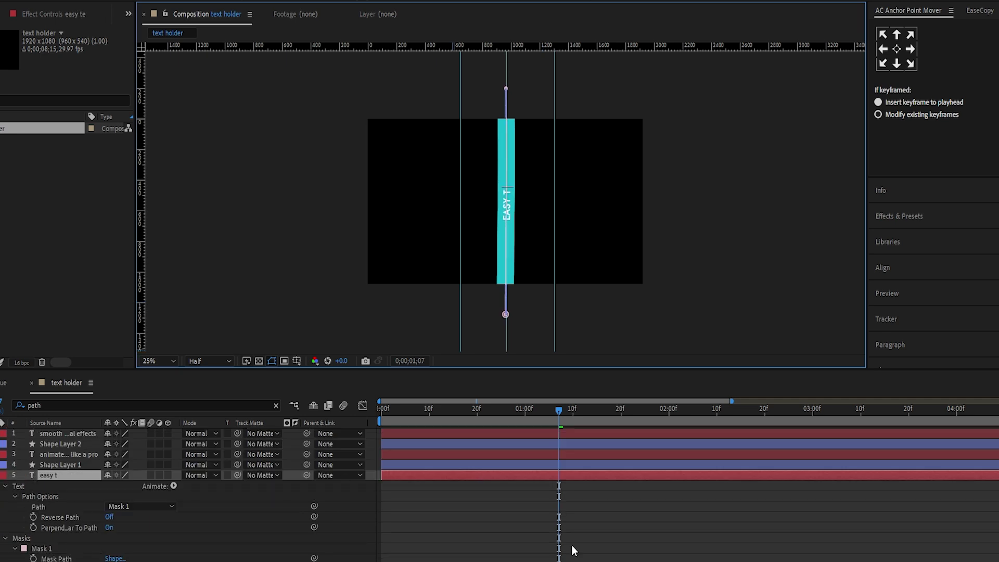
text(ext animation)
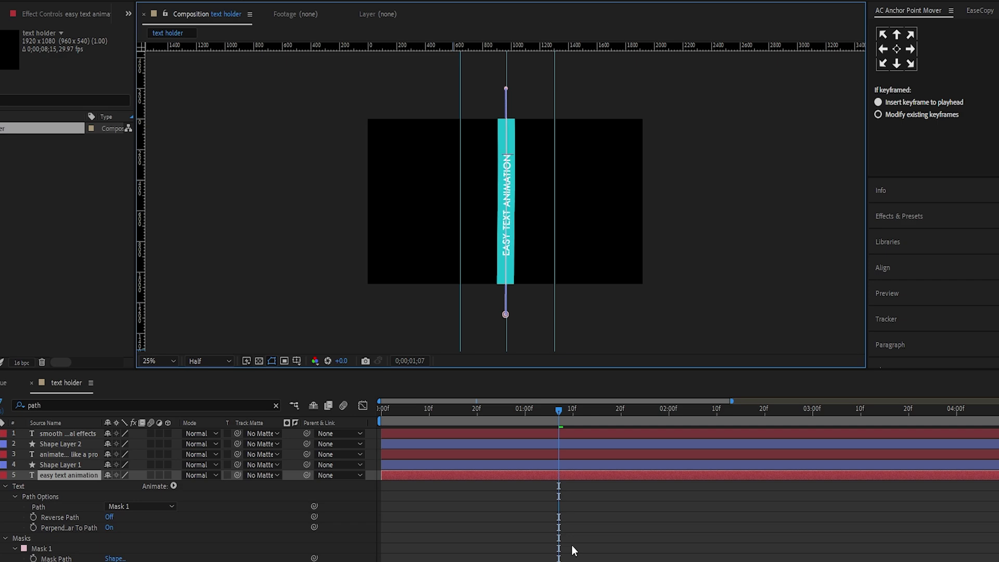
click(513, 495)
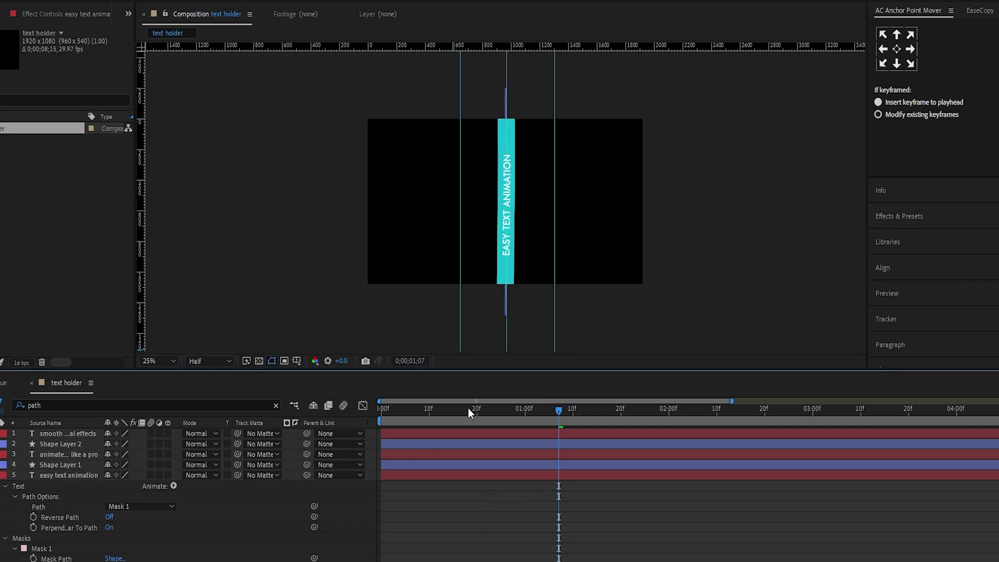
Step: Clear the 'path' property filter, collapse all layer properties, and deselect the layers
key(ctrl+a)
key(u)
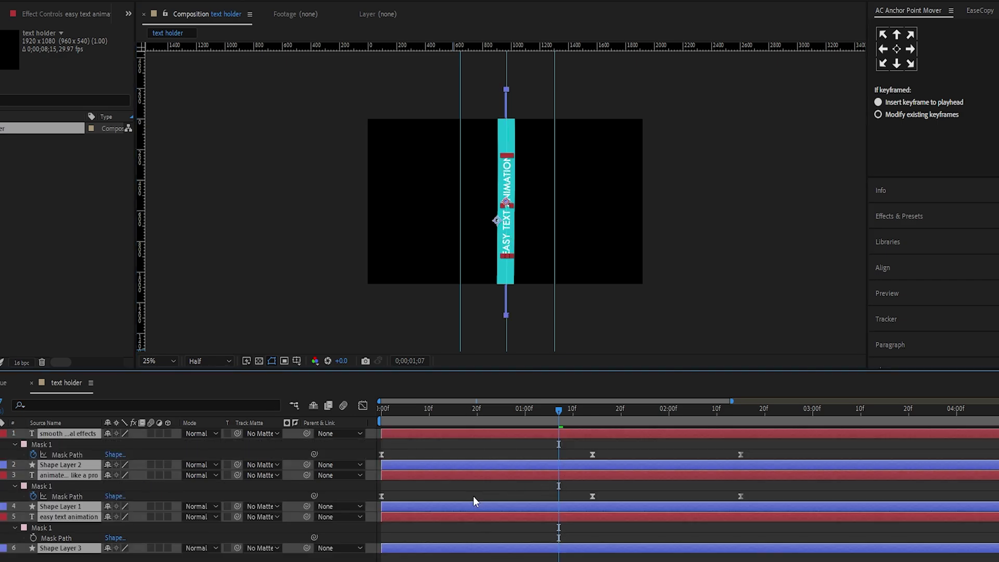
key(u)
click(472, 495)
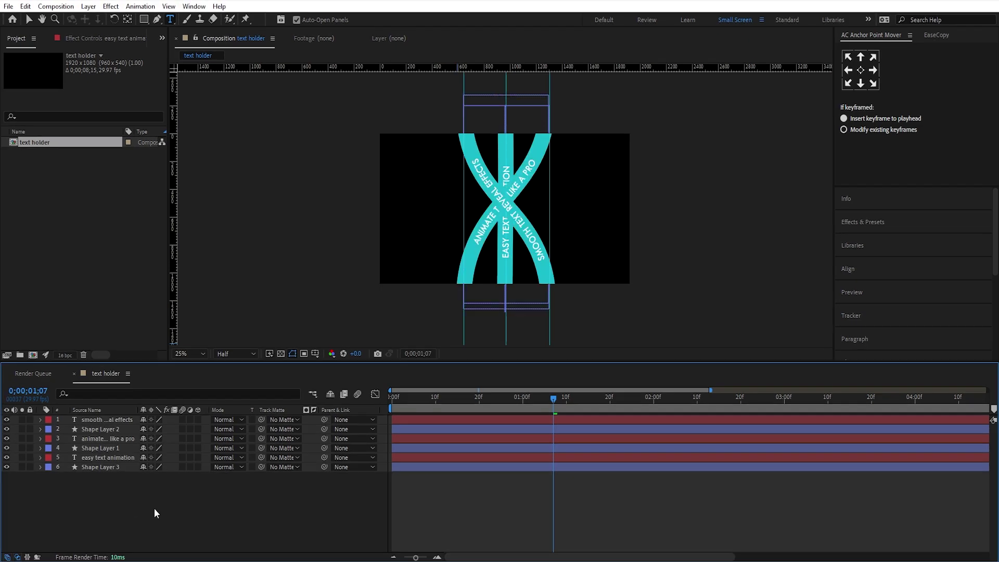
Step: Make the ANIMATE TEXT LIKE A PRO stroke (Shape Layer 1) orange, EAA717
click(435, 448)
key(v)
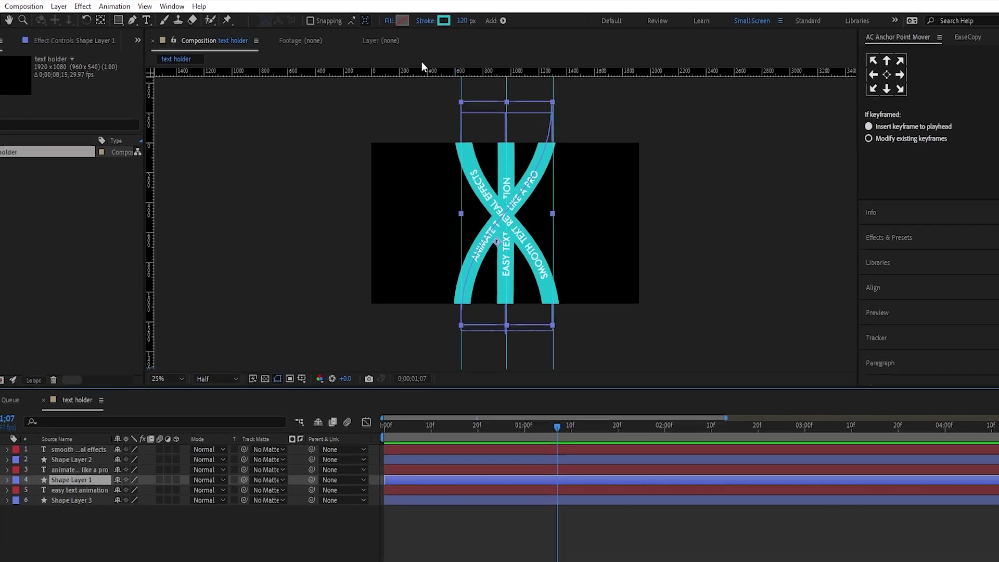
click(447, 19)
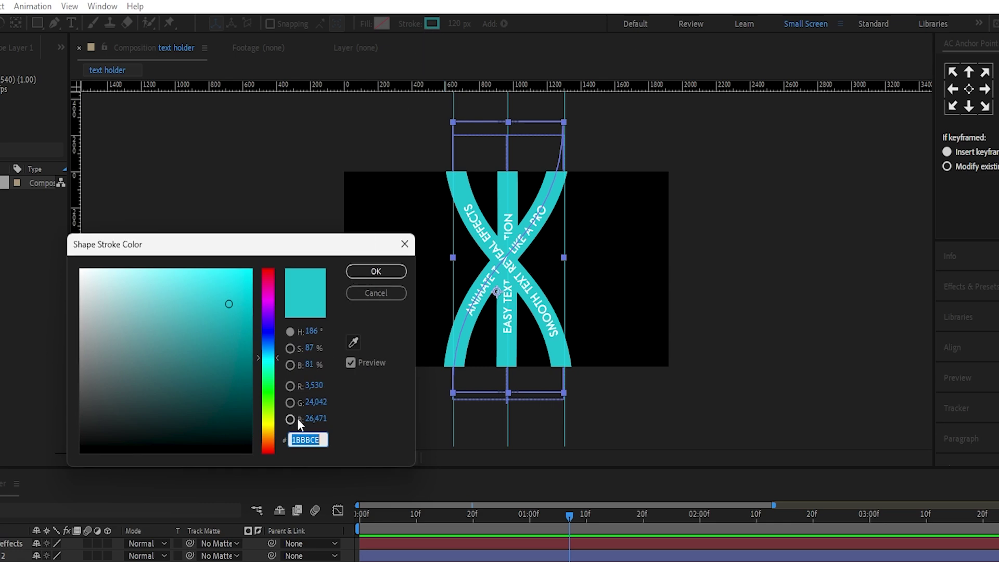
text(EAA717)
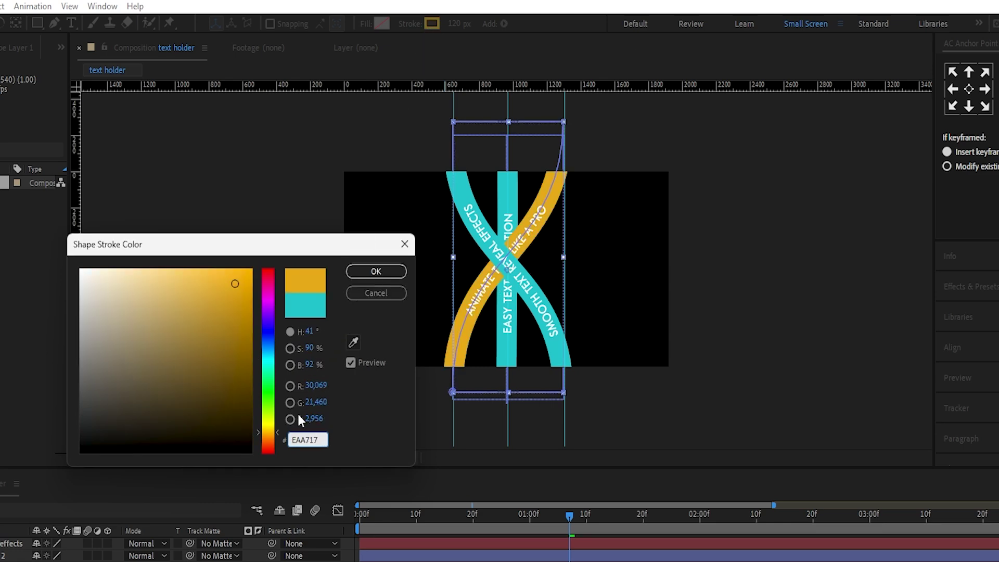
click(376, 271)
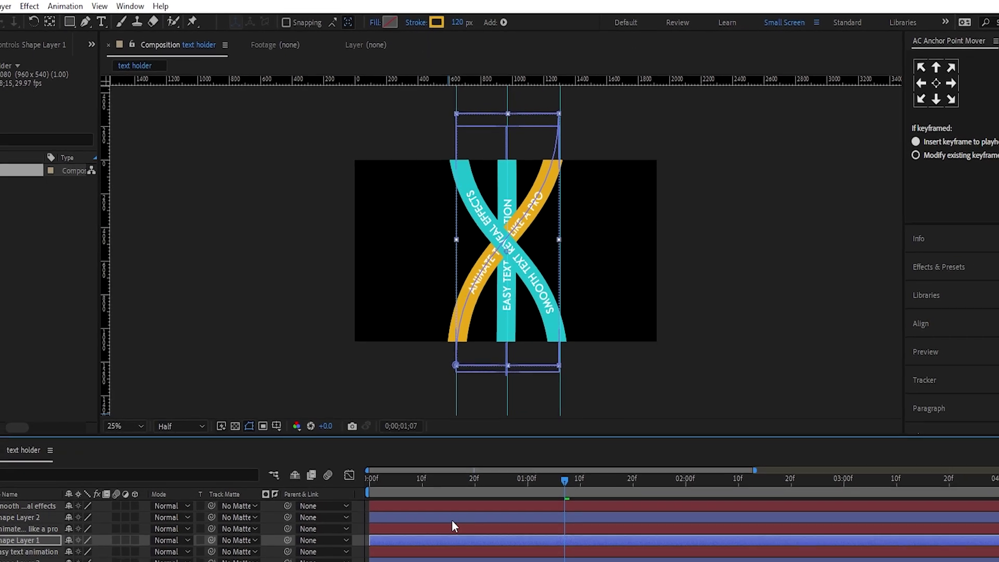
Step: Make the SMOOTH TEXT REVEAL EFFECTS stroke (Shape Layer 2) purple, 671BCE
click(451, 554)
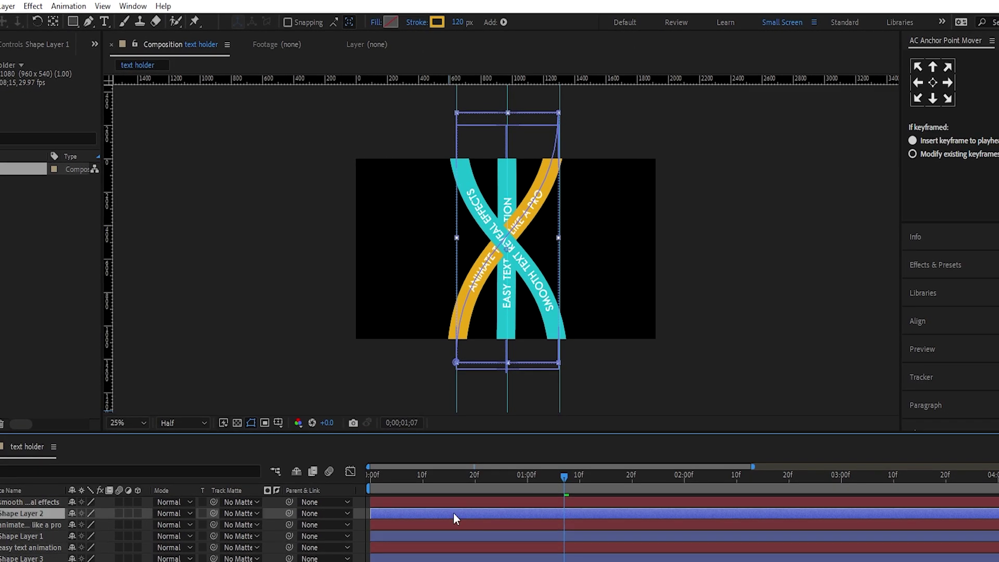
click(442, 23)
text(671BCE)
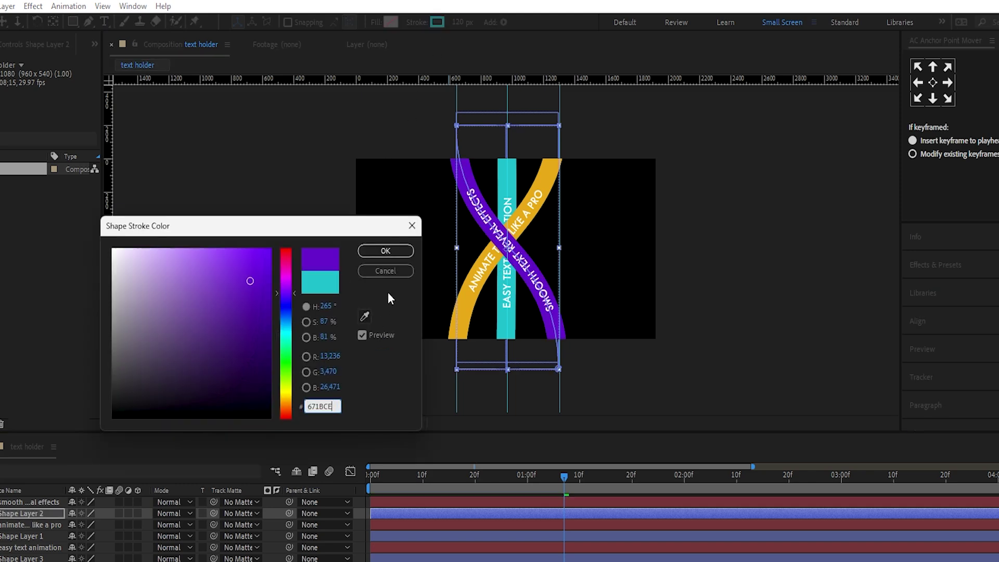
click(385, 251)
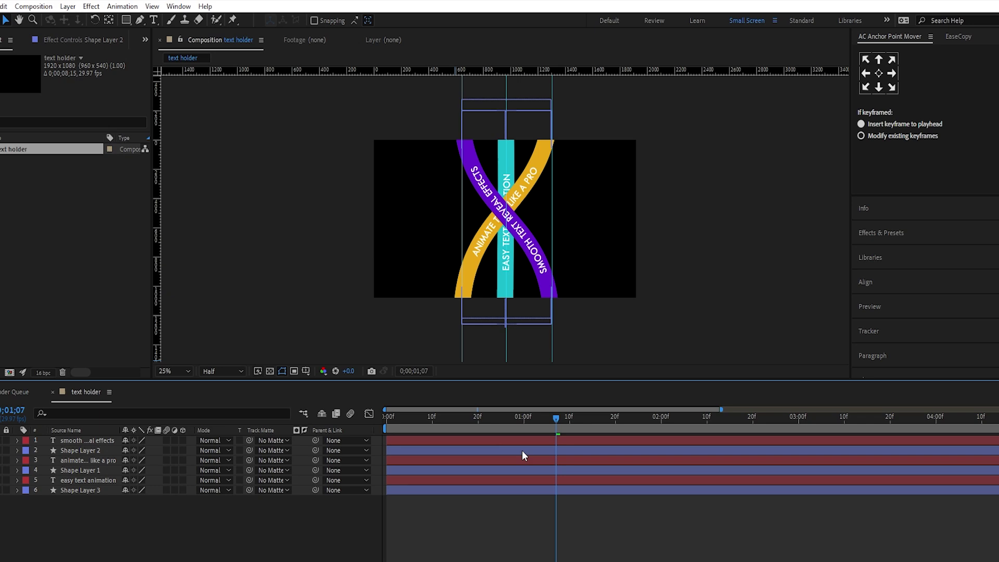
Step: Apply a Drop Shadow to the purple Shape Layer 2 and increase its softness
click(523, 512)
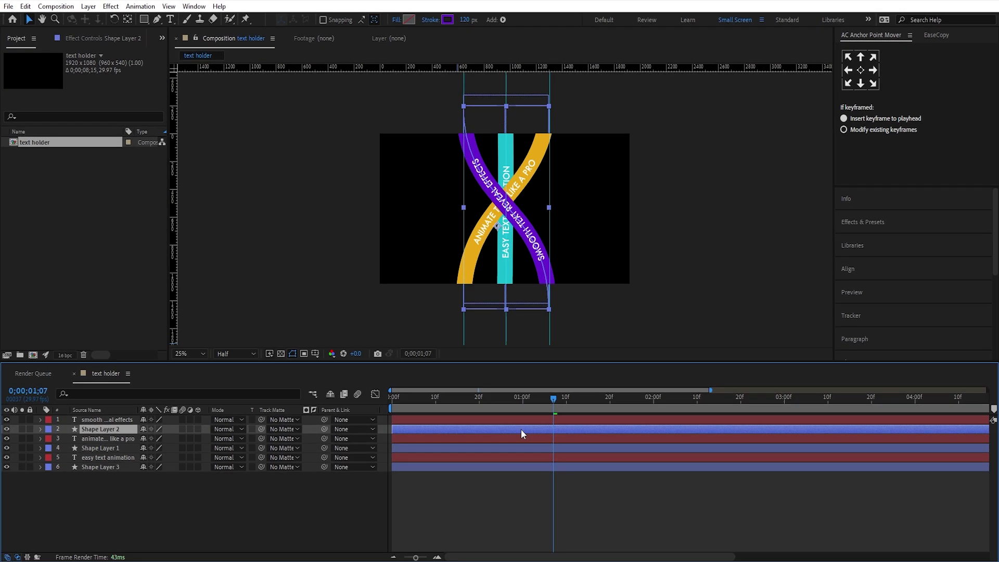
key(ctrl+space)
text(dro)
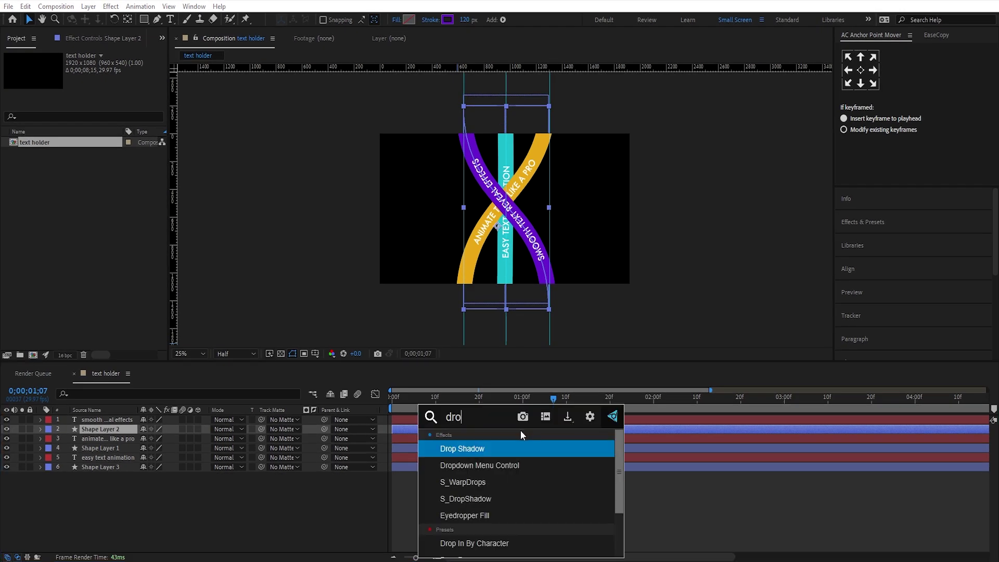
key(Return)
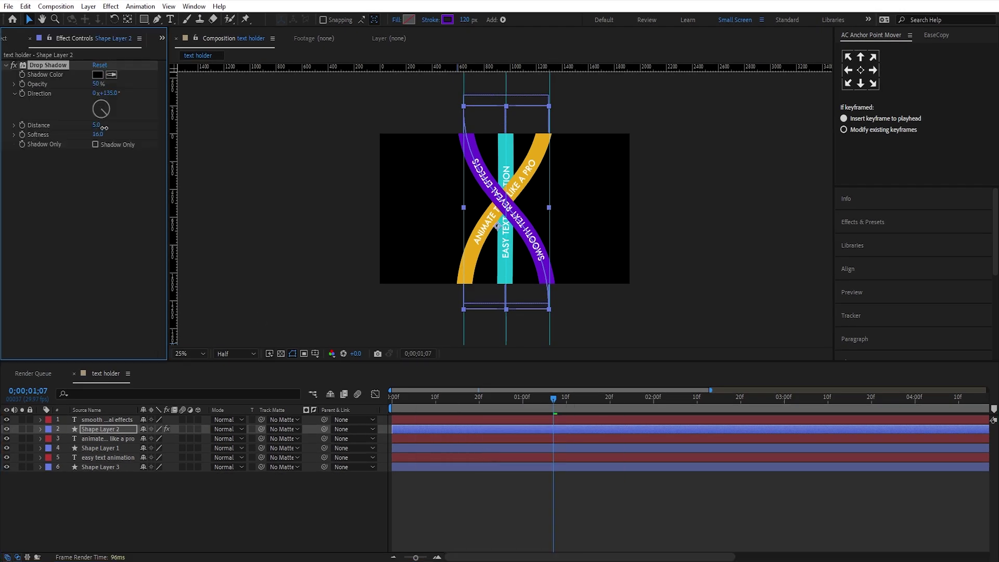
drag(97, 134, 107, 134)
Step: Paste the same drop shadow onto Shape Layer 1
click(472, 442)
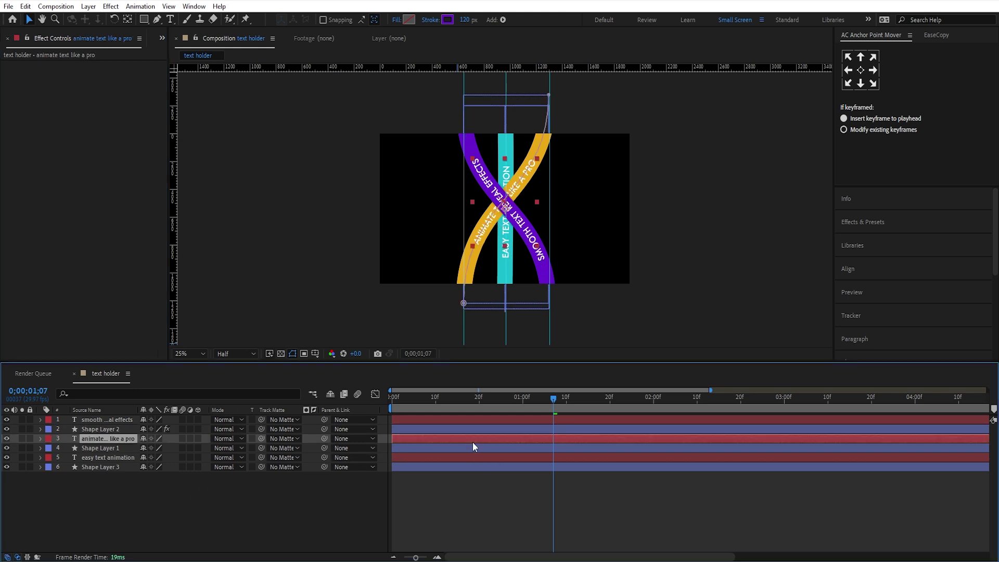
click(470, 445)
key(ctrl+v)
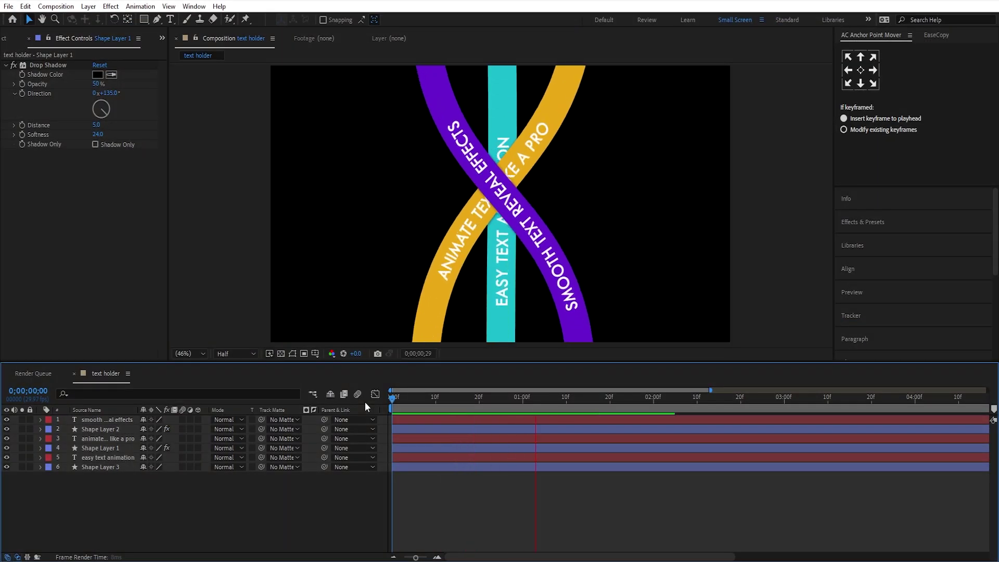
Step: Preview the ribbon animation from the first frame
click(414, 410)
drag(413, 410, 340, 399)
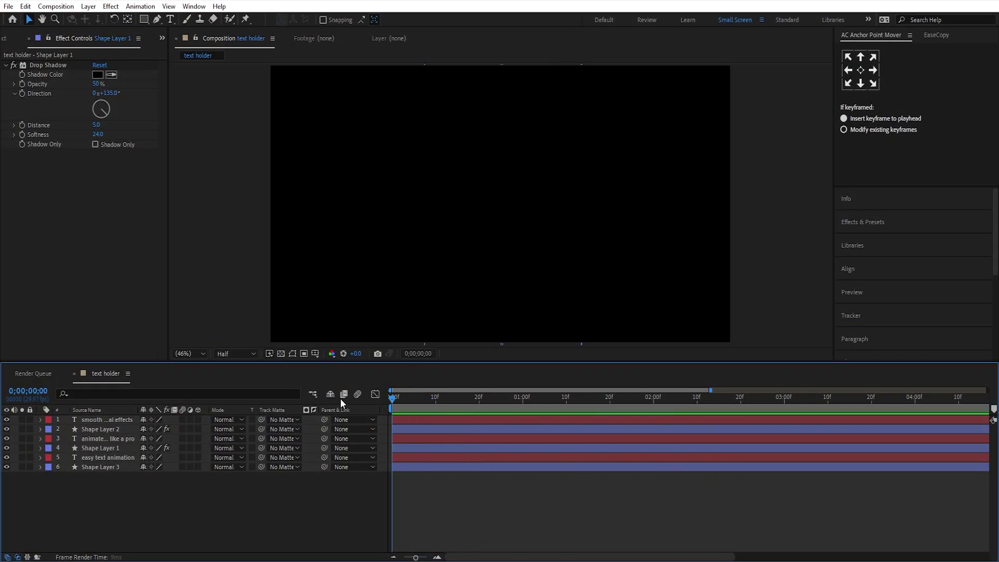
key(space)
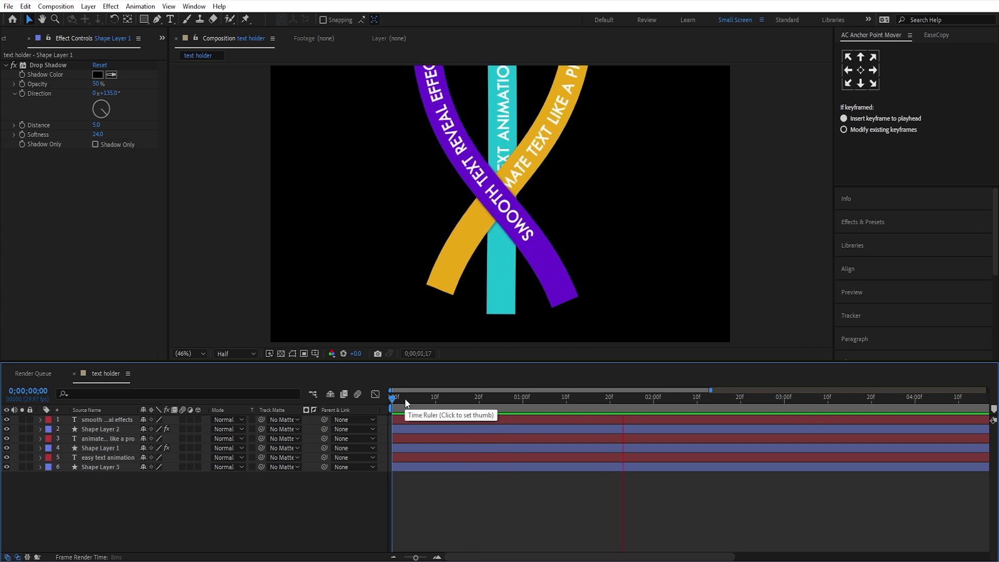
key(space)
Step: Create a new composition named 'main comp' from the Project panel
click(161, 38)
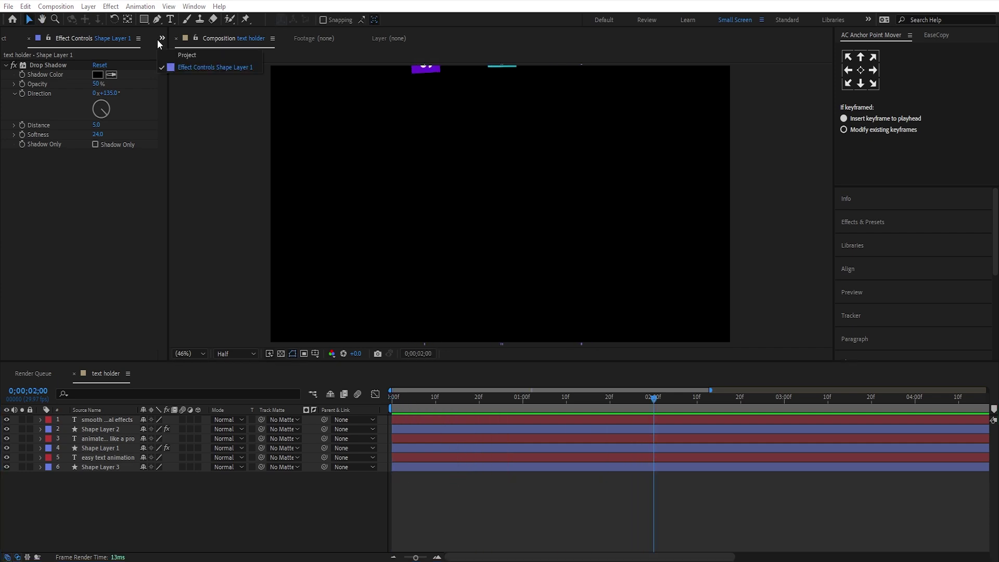
click(188, 56)
click(34, 354)
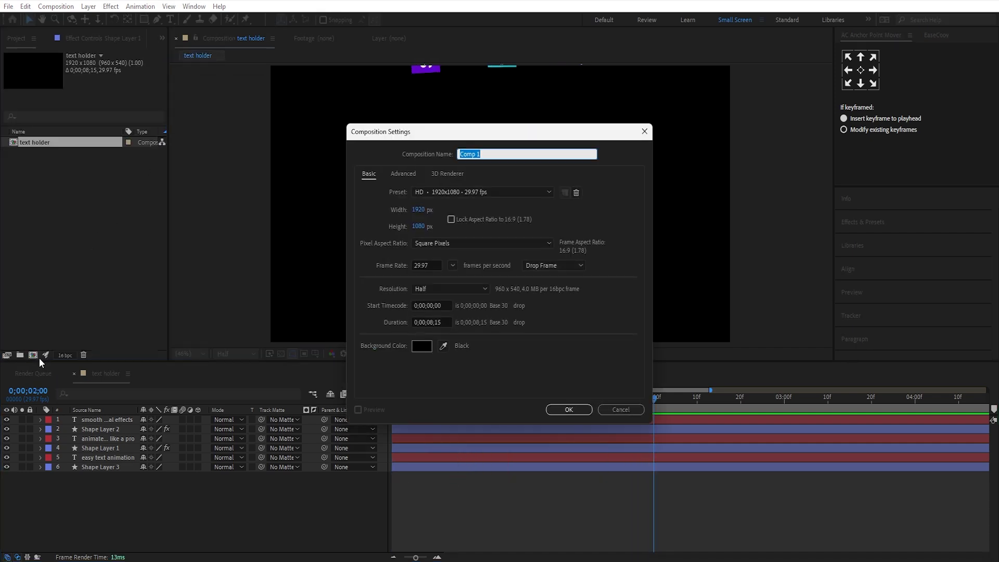
text(main c)
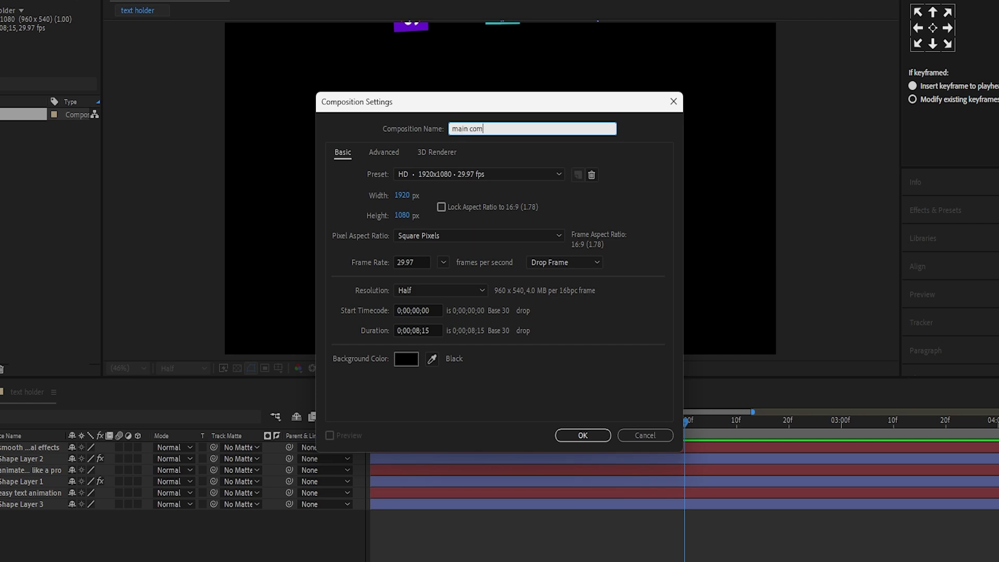
key(Return)
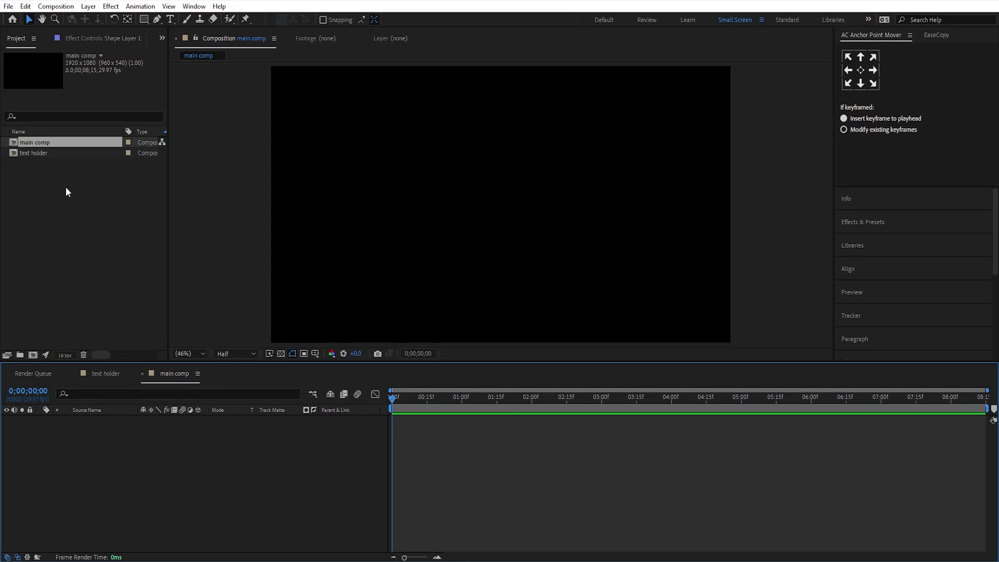
Step: Add the text holder comp to main comp and duplicate that layer
drag(45, 154, 140, 475)
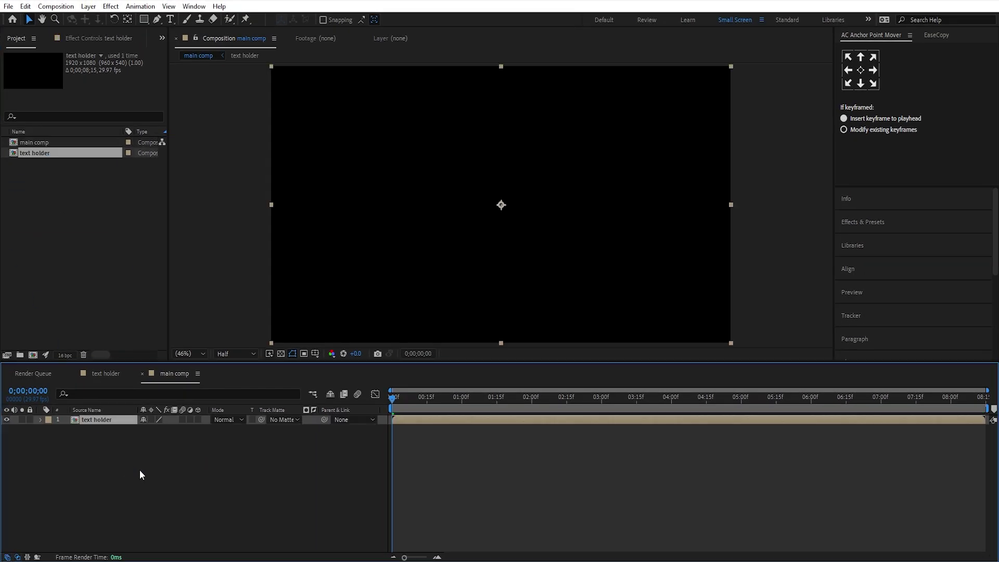
mouse_move(431, 407)
mouse_down()
mouse_move(495, 408)
mouse_move(442, 420)
mouse_up()
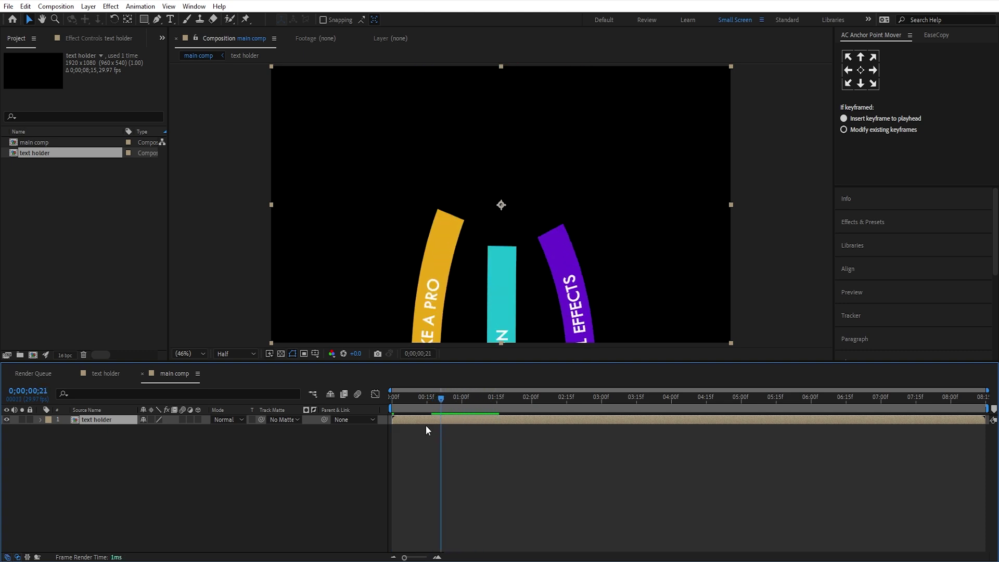
key(ctrl+d)
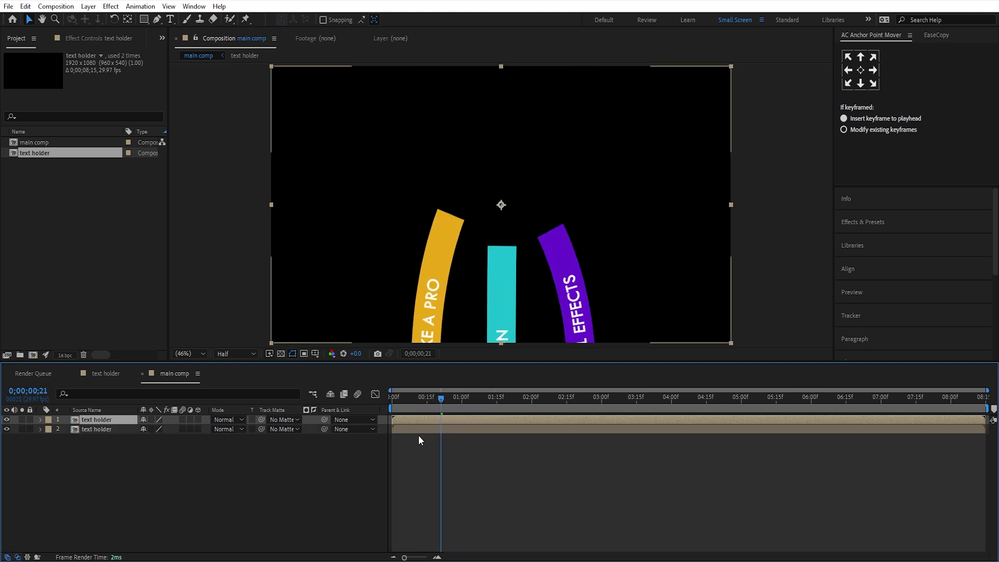
click(62, 154)
Step: Duplicate text holder as text holder 2, hide its text layers, and swap it into main comp's layer 2
key(ctrl+d)
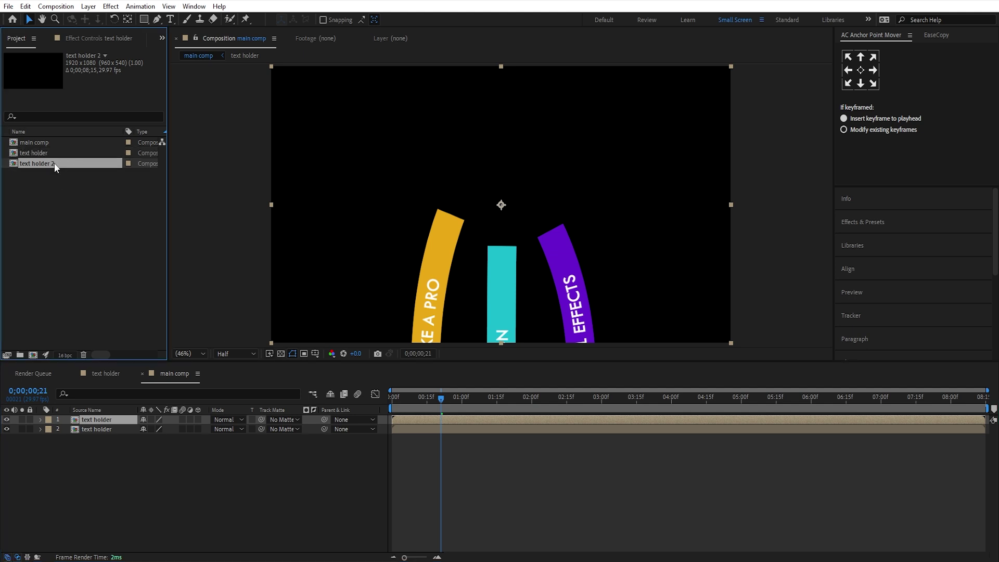
double_click(55, 164)
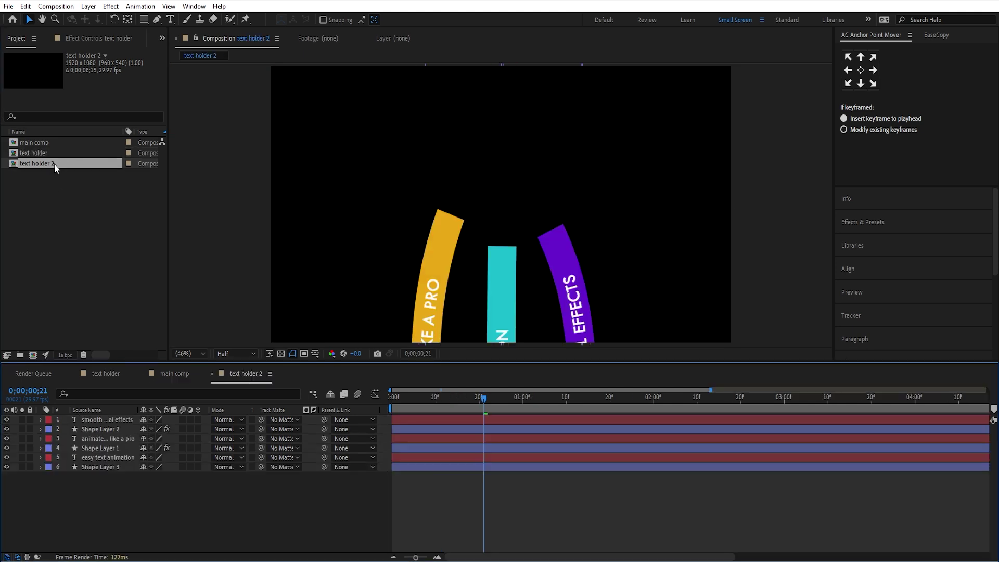
click(6, 457)
click(6, 420)
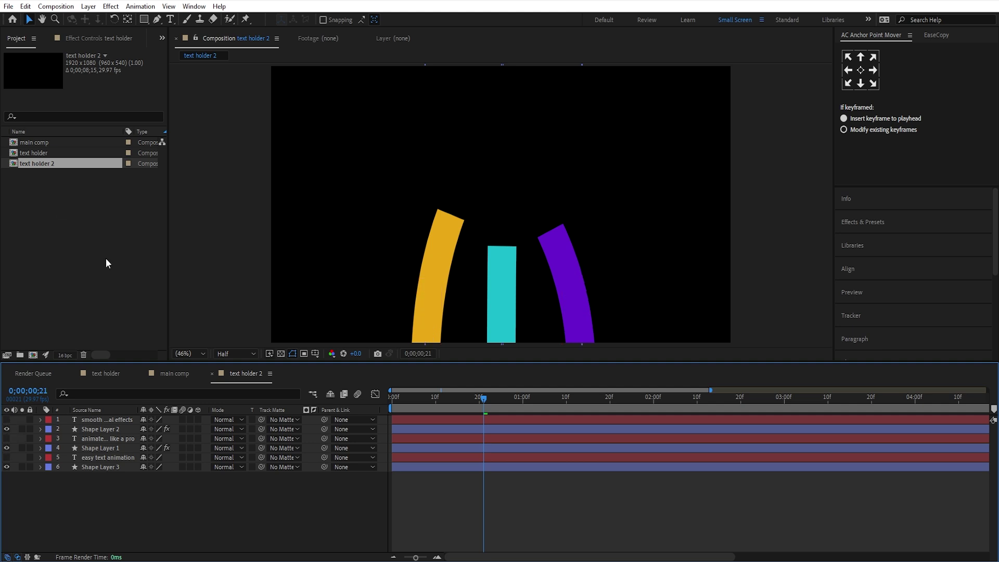
click(179, 376)
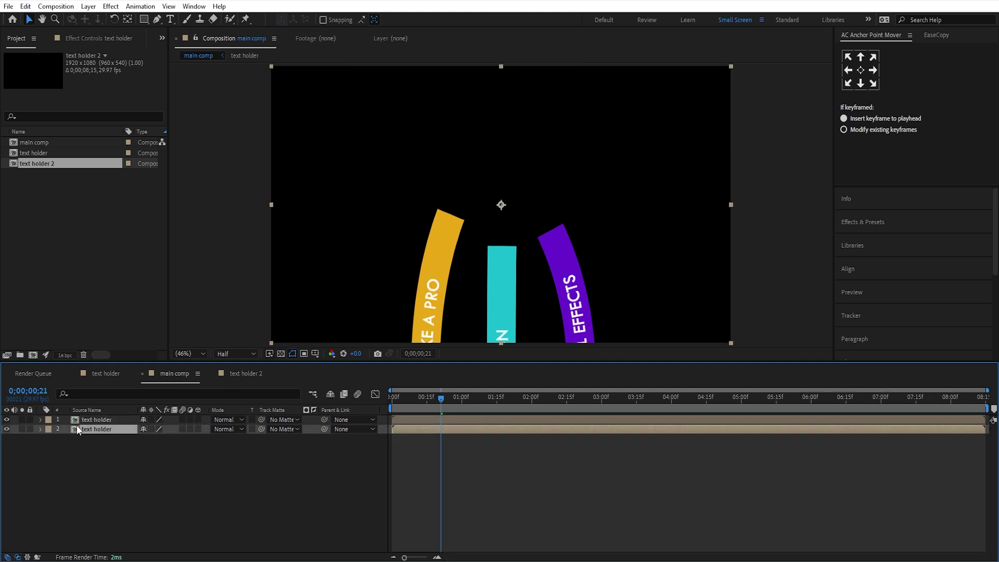
drag(100, 166, 99, 432)
Step: Apply Find Edges to text holder 2 with Invert turned on
key(ctrl+space)
text(f)
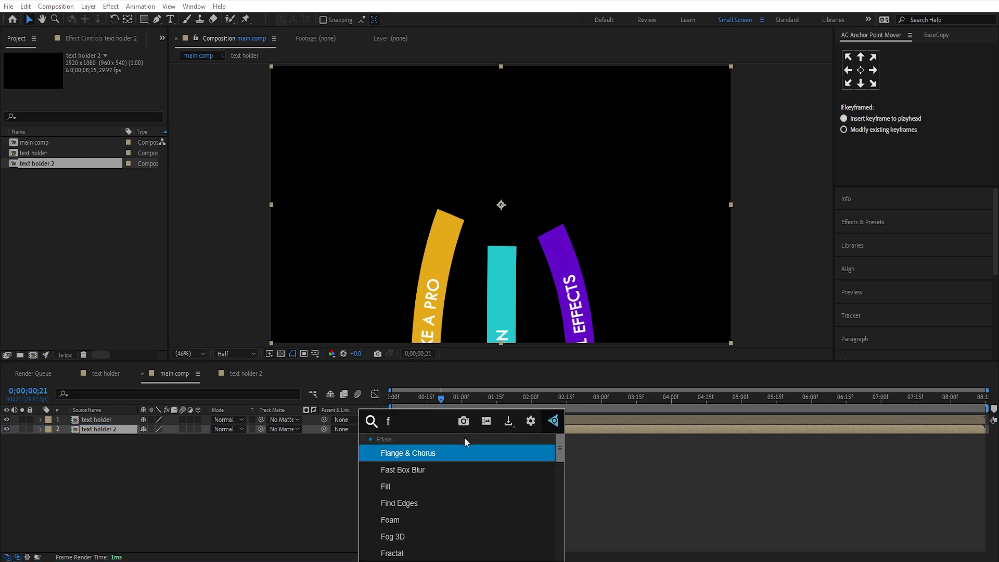
text(ind)
key(Return)
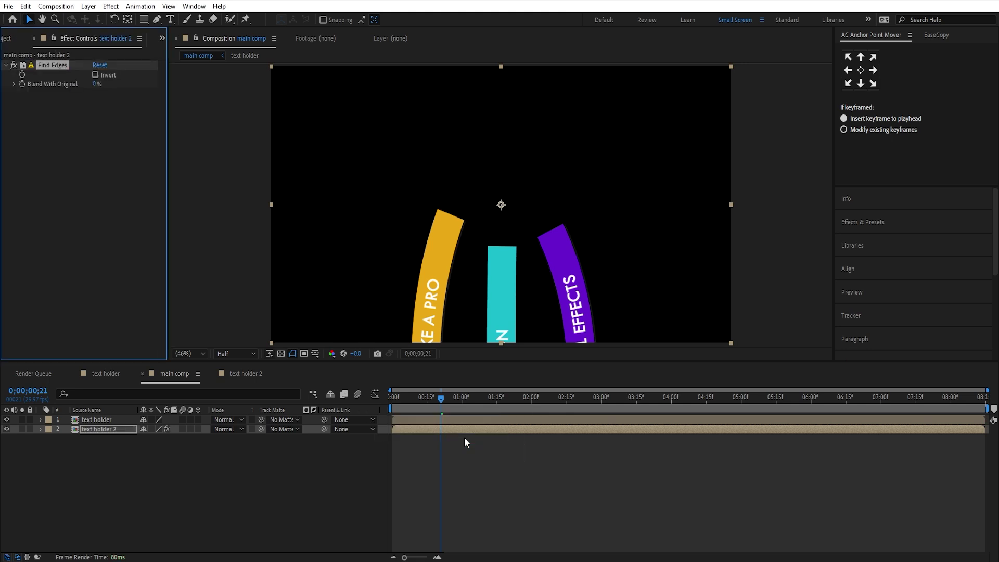
click(490, 398)
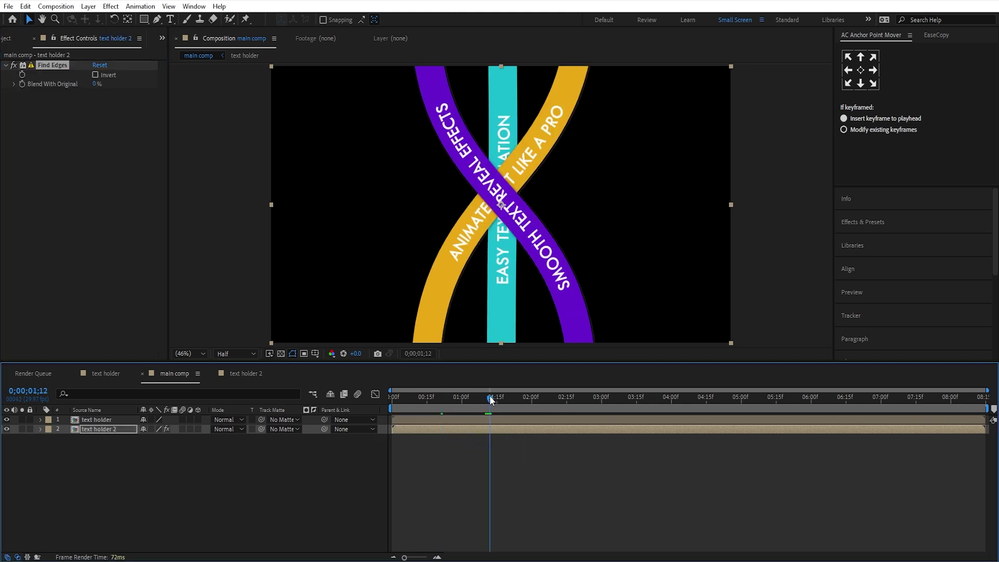
click(95, 75)
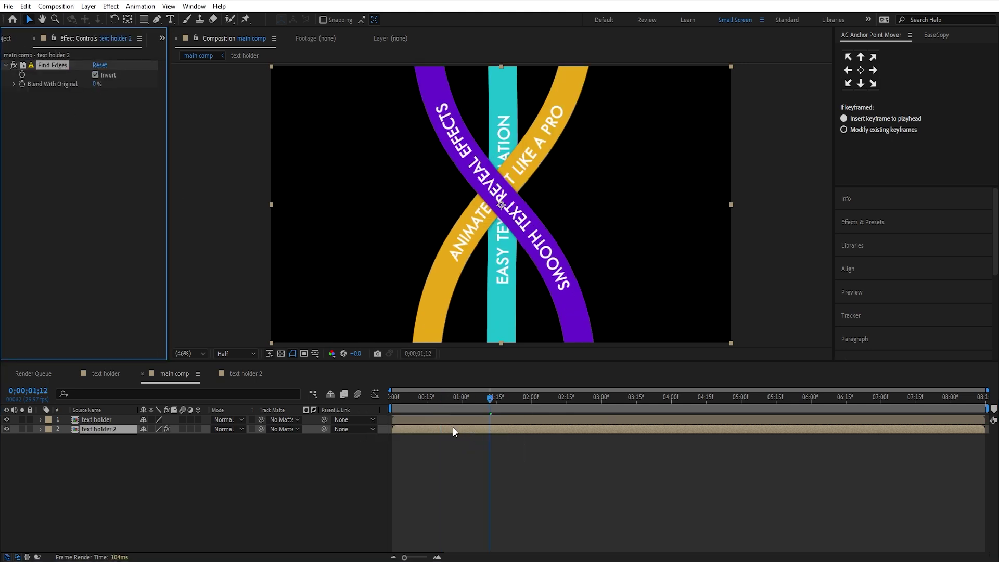
drag(453, 430, 417, 433)
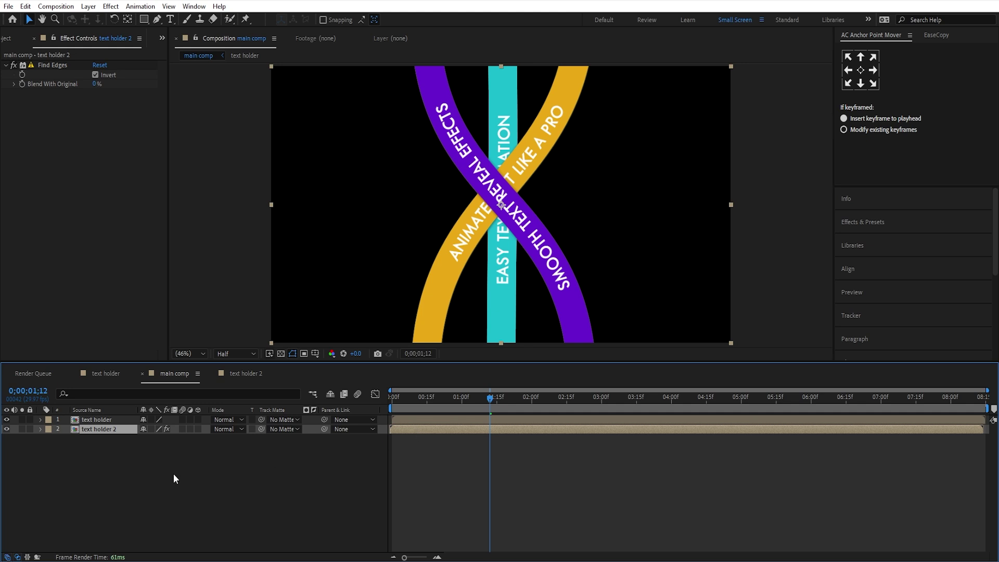
Step: Scale the text holder 2 layer to 105% and preview from the first frame
key(s)
click(175, 438)
text(105)
key(Return)
click(395, 460)
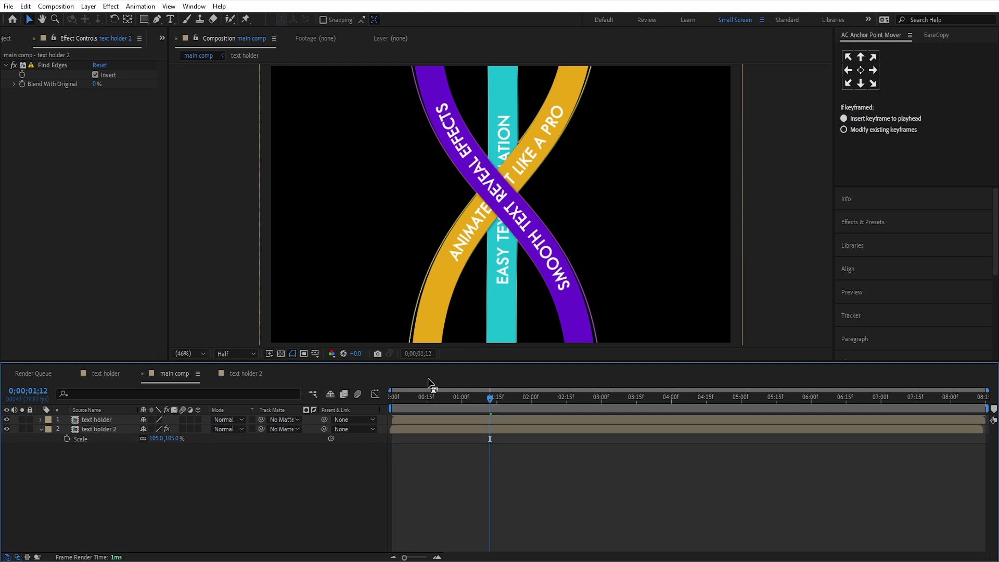
click(397, 399)
key(space)
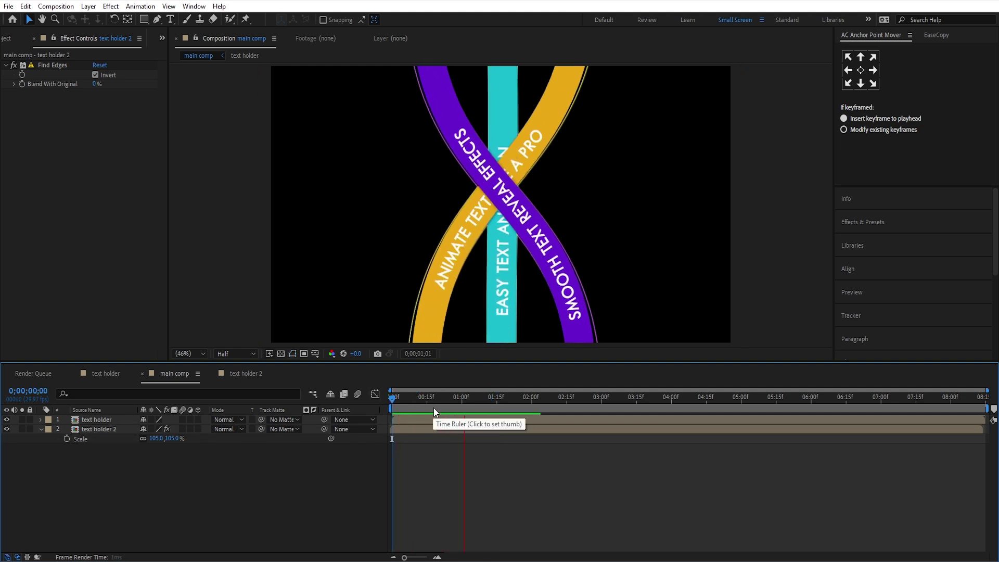
Step: End the work area at 0;00;02;06 and preview the shortened outlined animation
click(443, 396)
key(space)
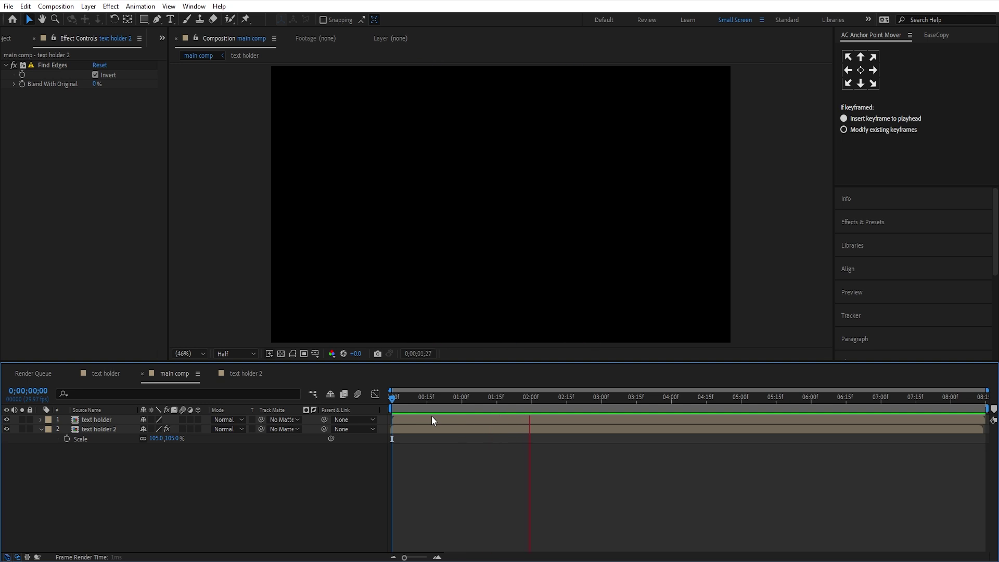
drag(445, 399, 394, 423)
key(n)
key(space)
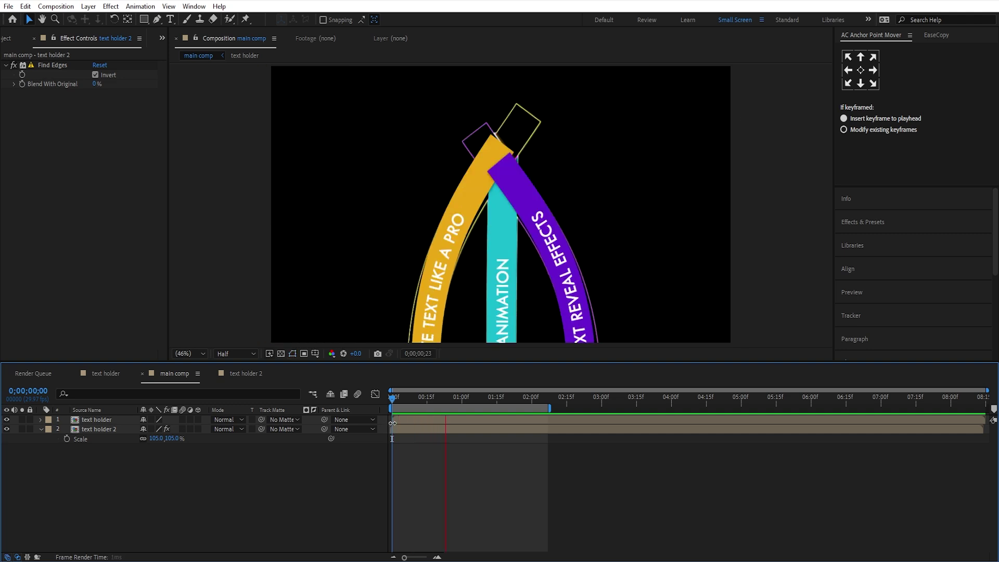